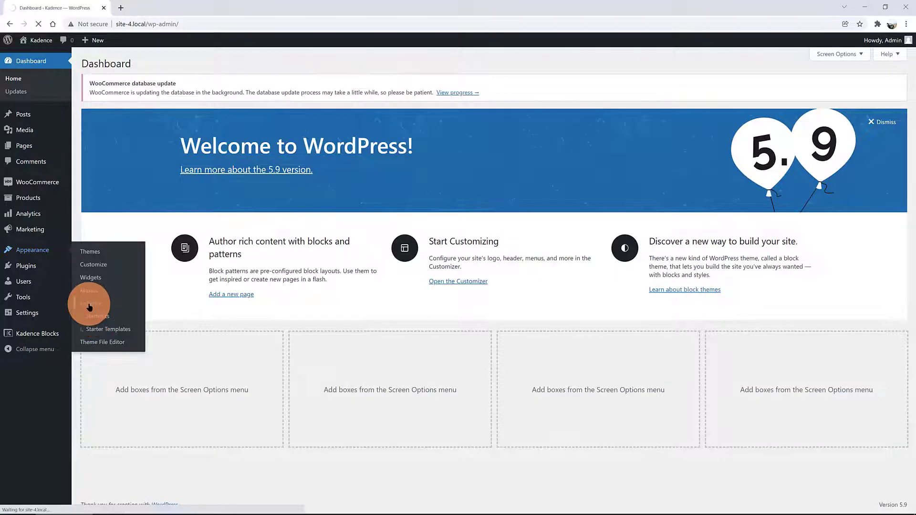
# Open Appearance > Kadence and scroll through the Pro Addons list to find Hooked Elements.
pyautogui.click(89, 303)
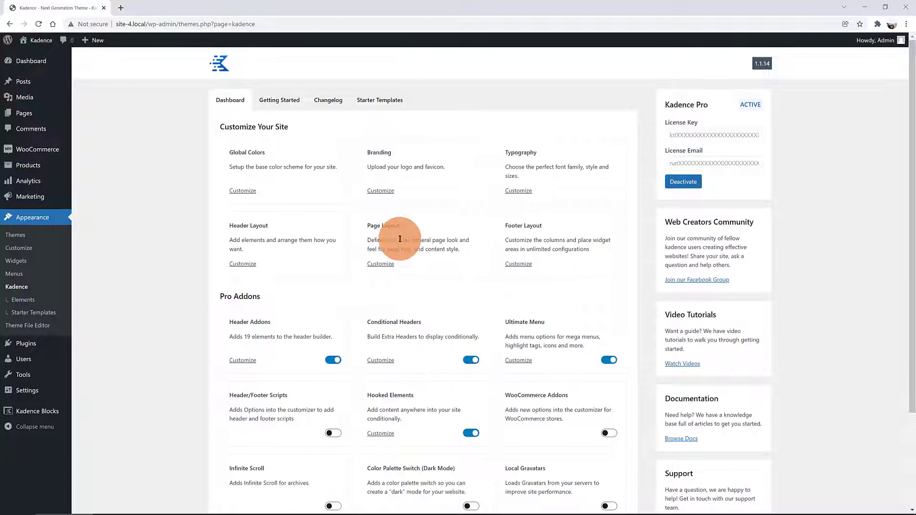
pyautogui.scroll(-1, 400, 233)
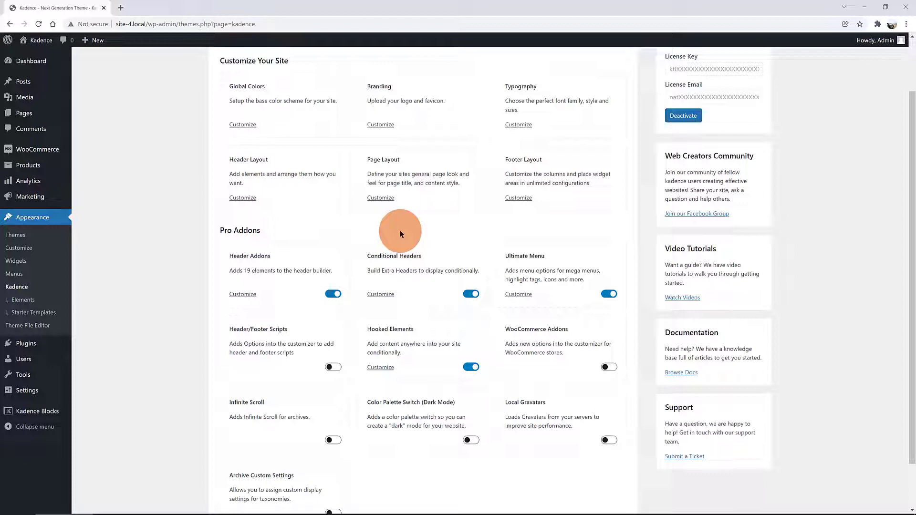
pyautogui.scroll(-1, 400, 232)
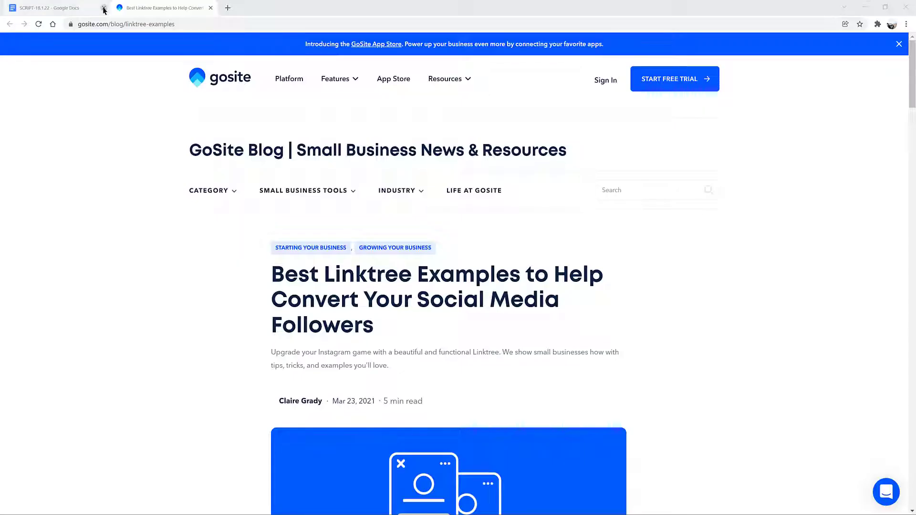
# Close the script document and scroll through the GoSite Linktree examples article.
pyautogui.click(104, 8)
pyautogui.scroll(-1, 58, 267)
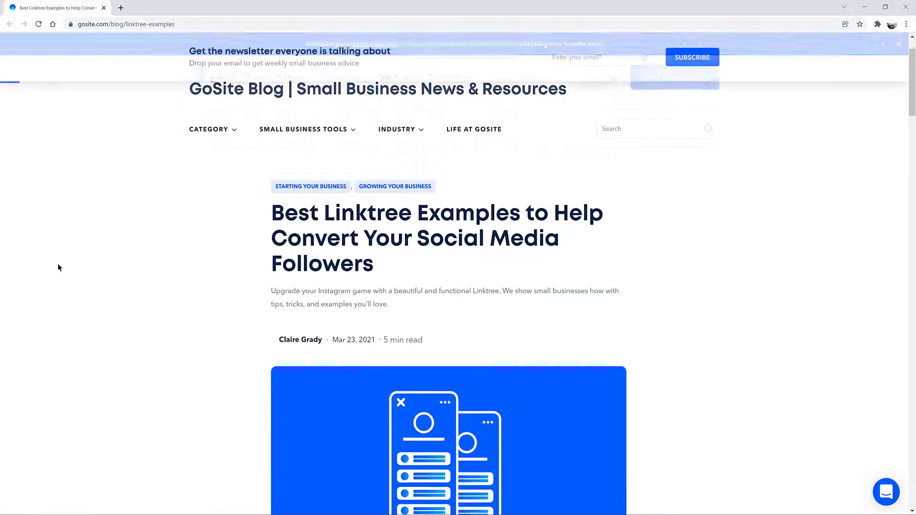
pyautogui.scroll(-2, 57, 266)
pyautogui.scroll(-8, 56, 266)
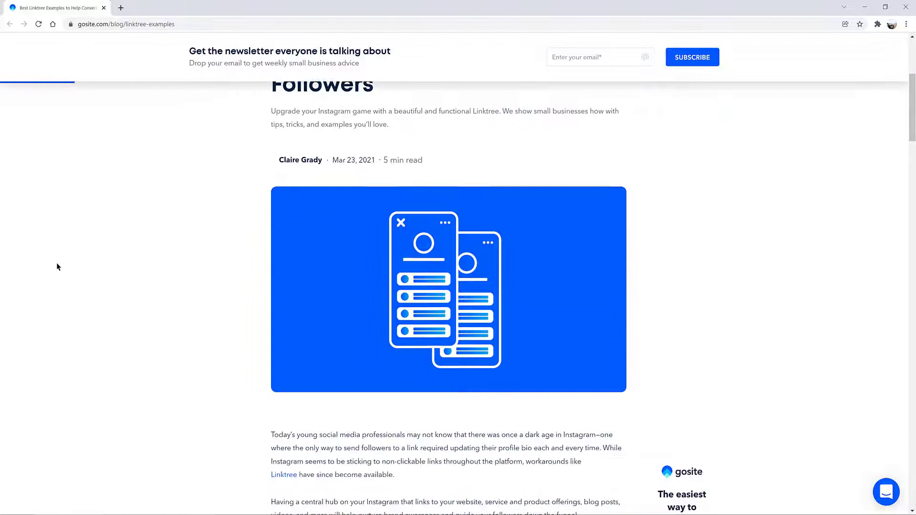
pyautogui.scroll(-5, 56, 266)
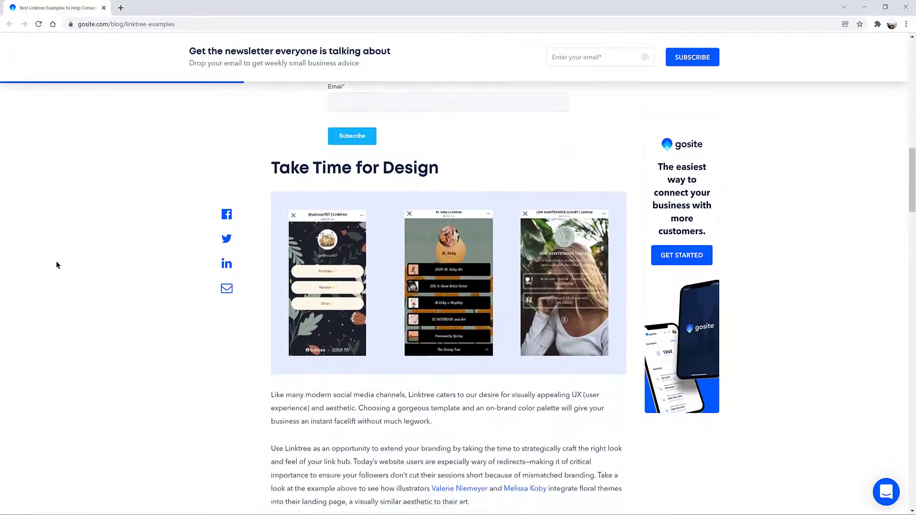
pyautogui.scroll(-6, 56, 263)
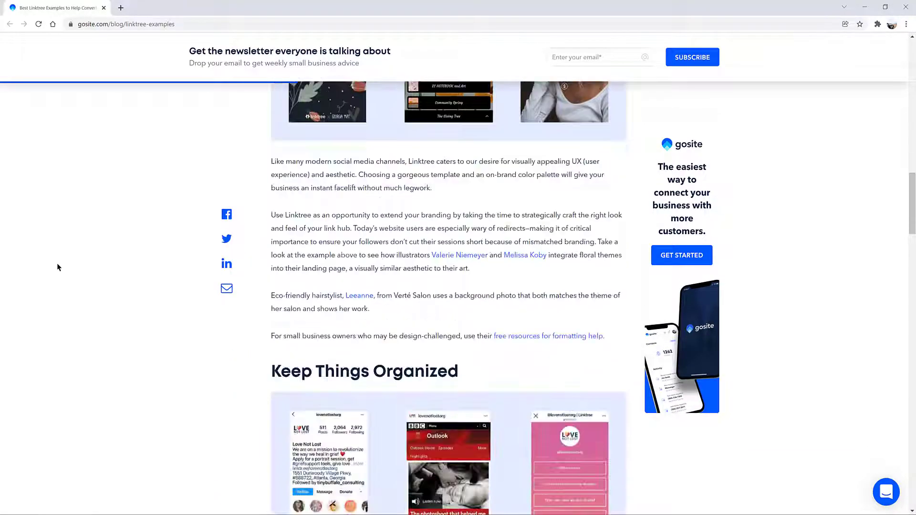
pyautogui.scroll(-14, 57, 268)
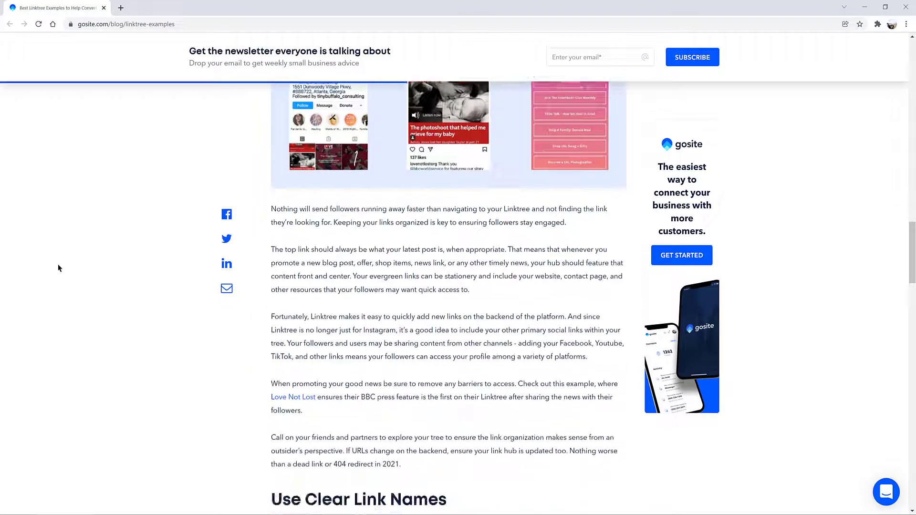
pyautogui.scroll(-7, 58, 266)
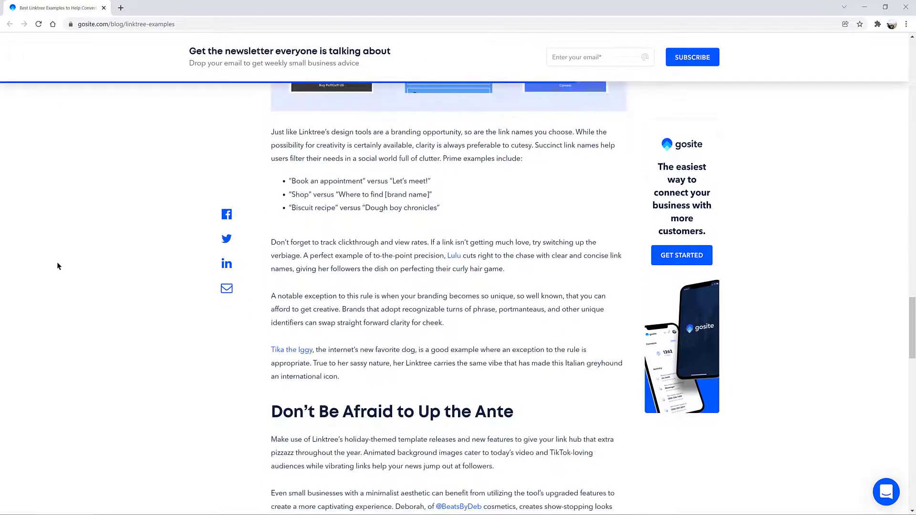
pyautogui.scroll(-6, 57, 263)
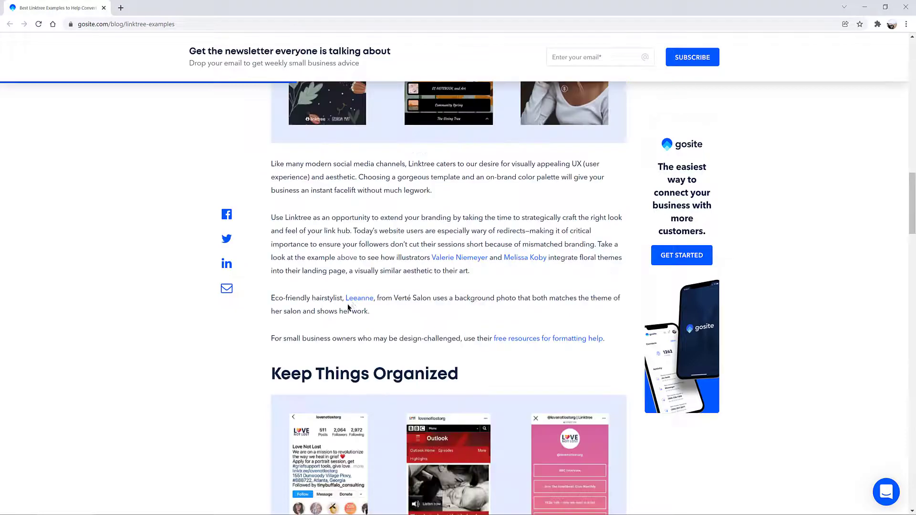
# View the featured hairstylist's Instagram profile and her Linktree page, then close the Linktree tab.
pyautogui.click(357, 298)
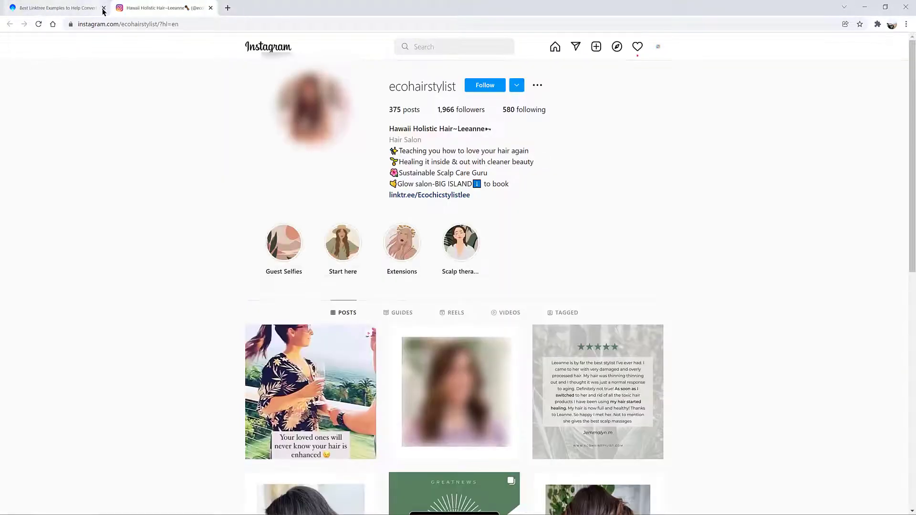
pyautogui.click(426, 195)
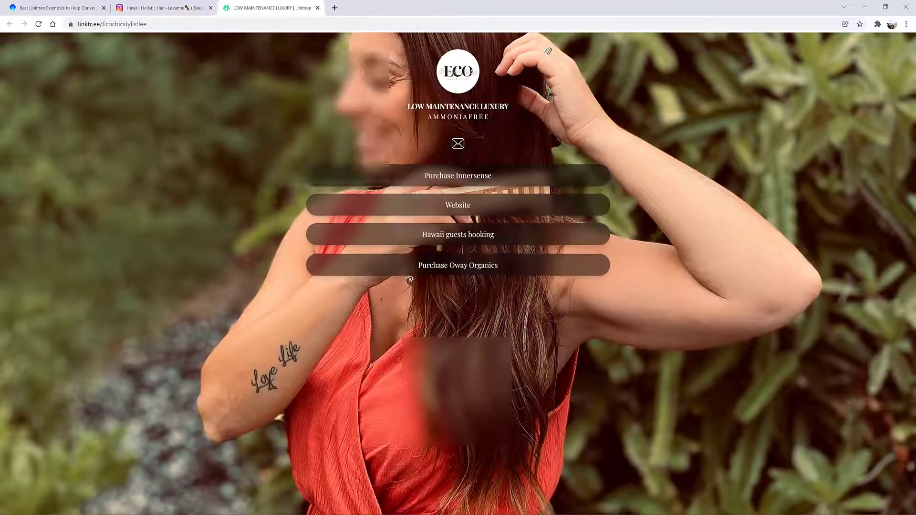
pyautogui.click(318, 8)
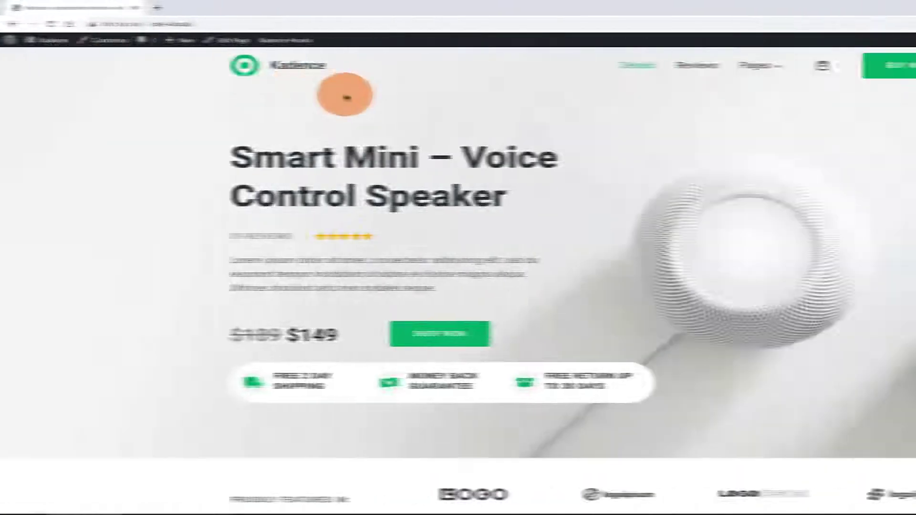
# Scroll through the site's front page, then edit the About page from the Pages list.
pyautogui.scroll(-1, 271, 114)
pyautogui.scroll(-3, 271, 113)
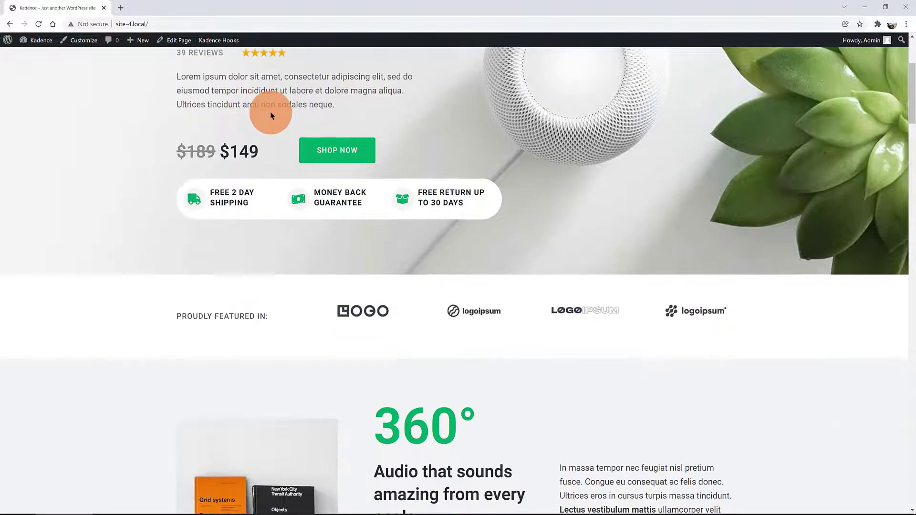
pyautogui.scroll(-4, 270, 112)
pyautogui.scroll(-15, 270, 112)
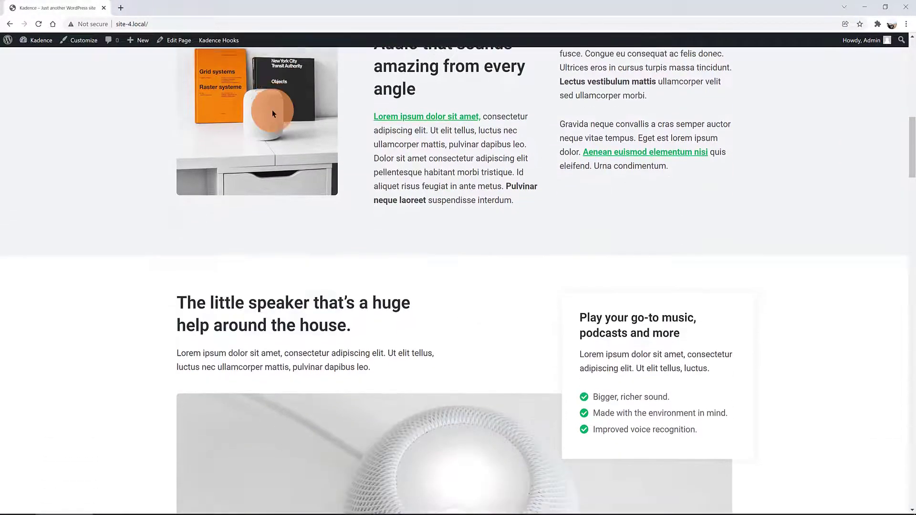
pyautogui.scroll(-10, 273, 116)
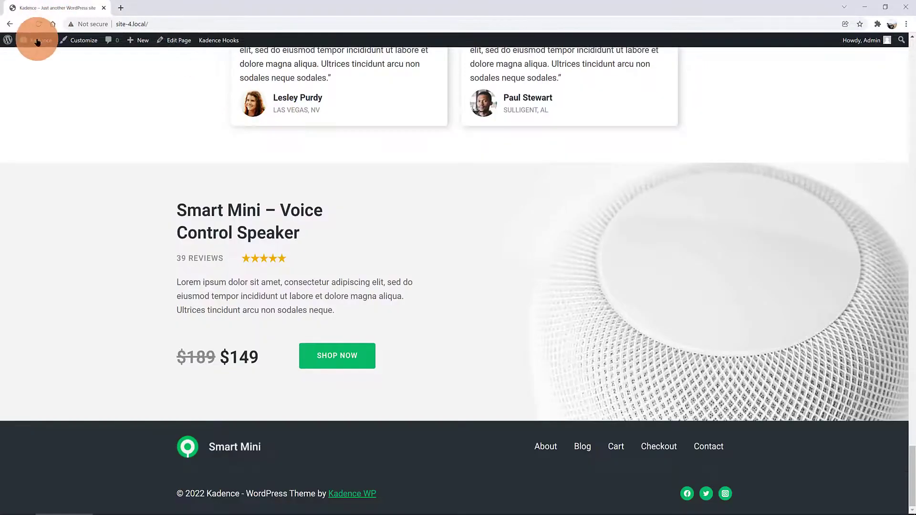
pyautogui.moveTo(36, 41)
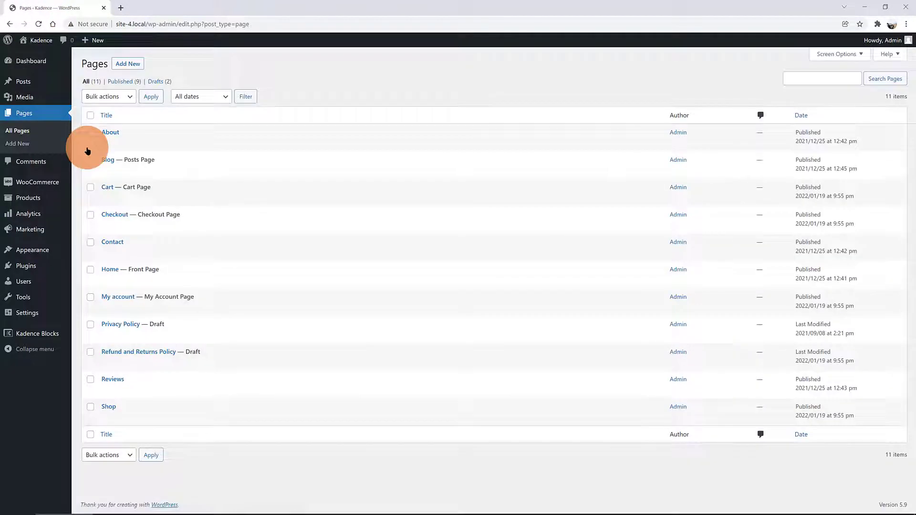
pyautogui.click(106, 143)
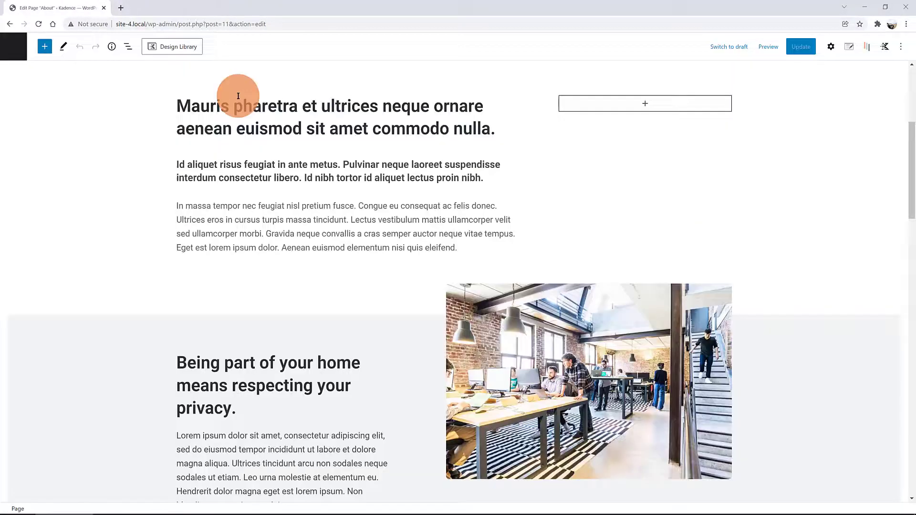
pyautogui.scroll(-1, 309, 299)
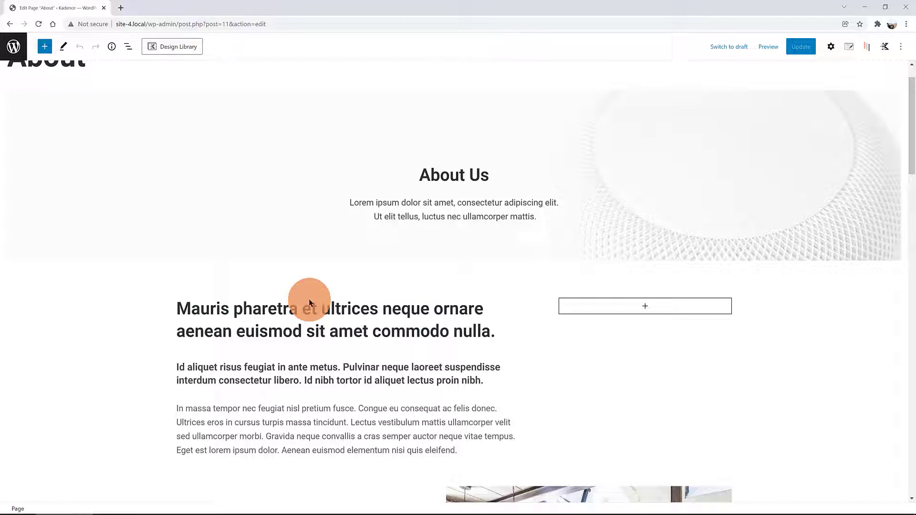
# Insert an Advanced Button block into the empty right column, found by searching 'adv'.
pyautogui.scroll(-2, 309, 303)
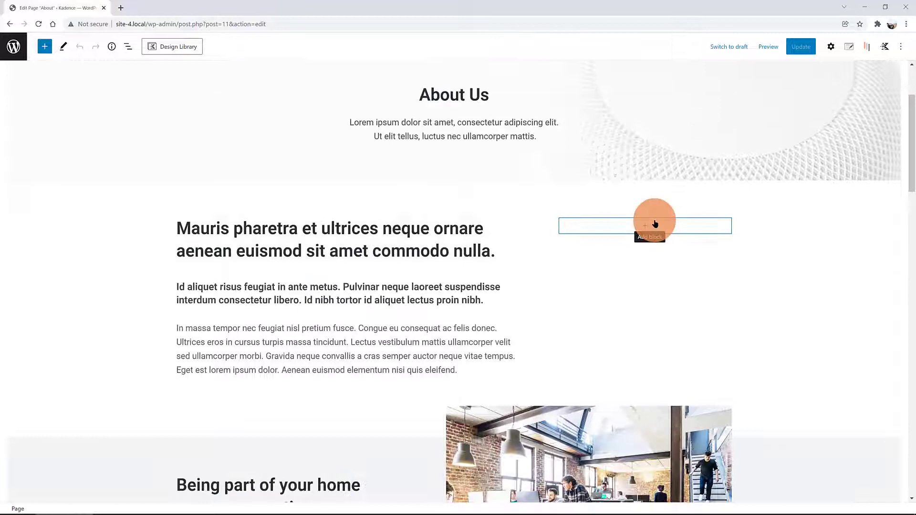
pyautogui.click(601, 243)
pyautogui.write('adva')
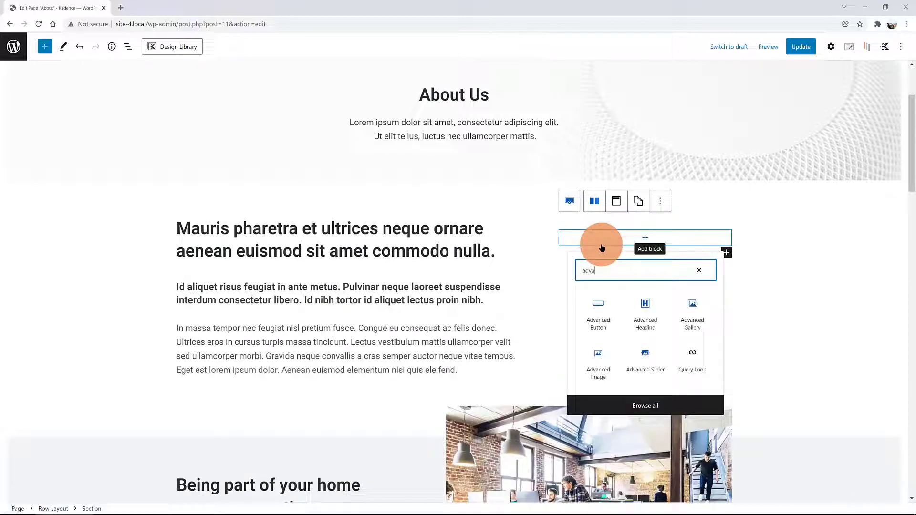
pyautogui.click(609, 319)
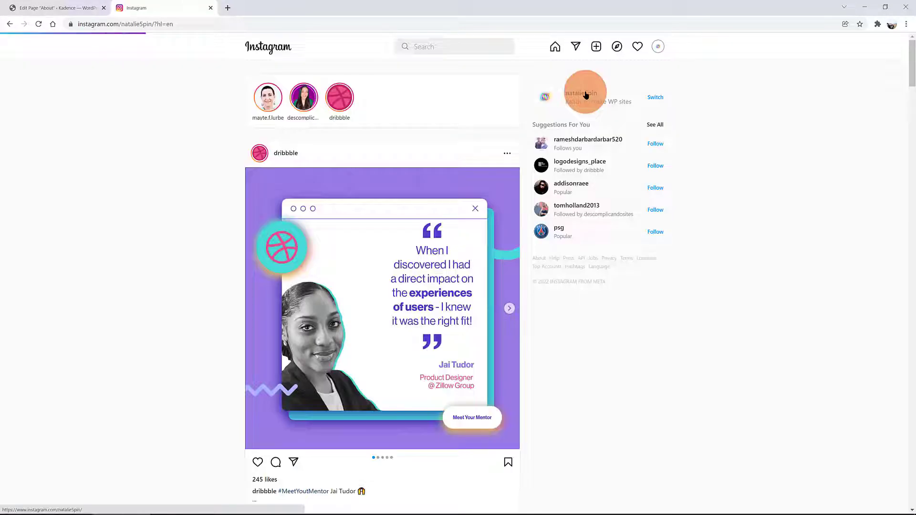
# Copy the Instagram profile URL and paste it as the Instagram button's link.
pyautogui.click(582, 94)
pyautogui.click(102, 24)
pyautogui.rightClick(102, 24)
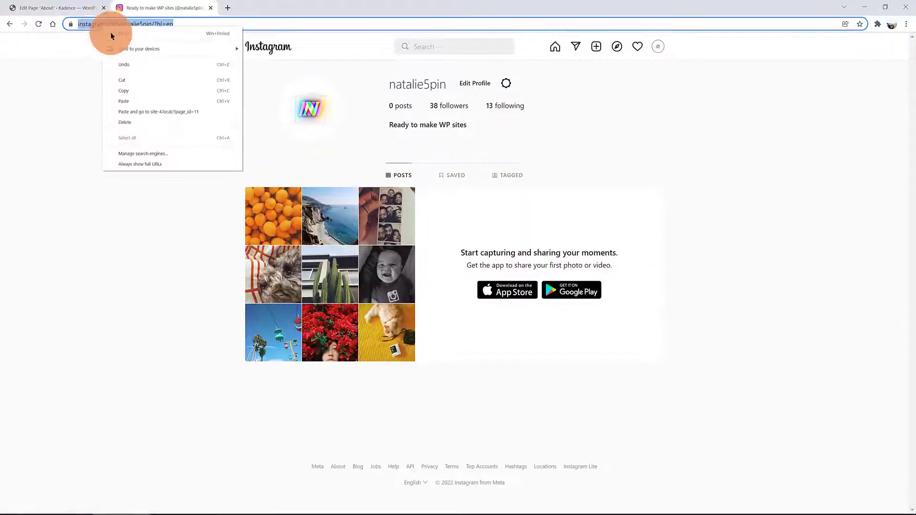
pyautogui.click(121, 90)
pyautogui.click(55, 8)
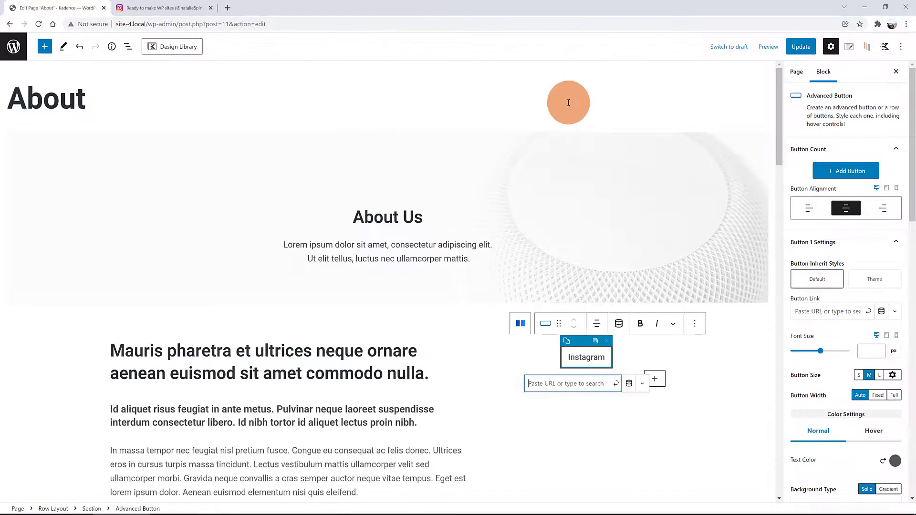
pyautogui.click(823, 312)
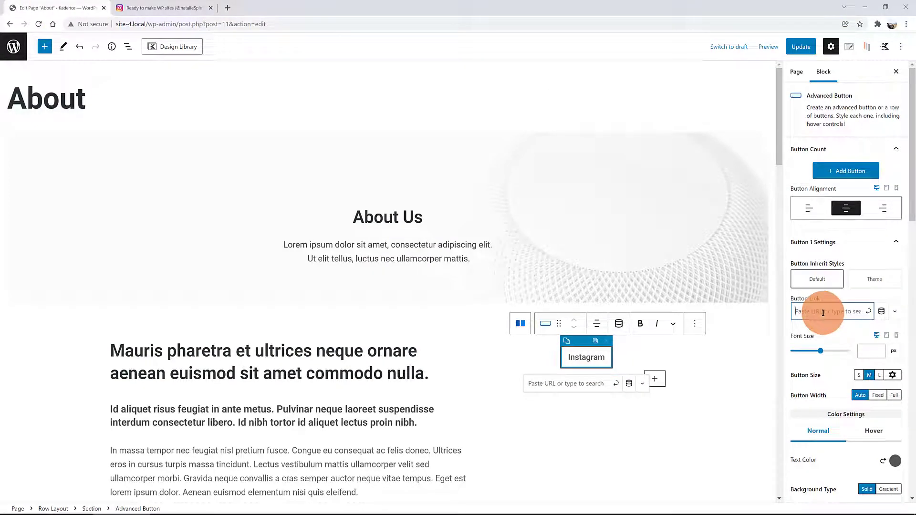
pyautogui.hotkey('ctrl', 'v')
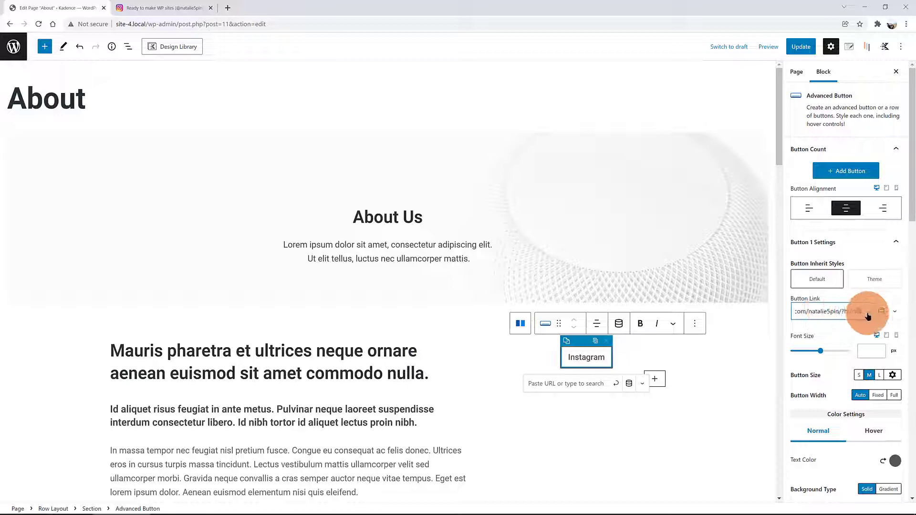
pyautogui.click(868, 312)
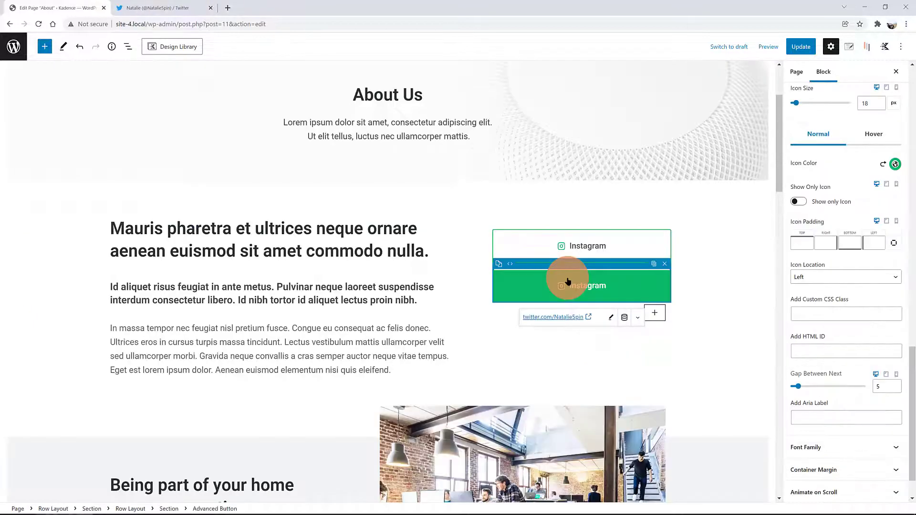
# Relabel the second button 'Facebook' and give it the Facebook icon.
pyautogui.write('acebook')
pyautogui.press('Delete')
pyautogui.press('Delete')
pyautogui.press('Delete')
pyautogui.press('Delete')
pyautogui.press('Delete')
pyautogui.press('Delete')
pyautogui.press('Delete')
pyautogui.press('Delete')
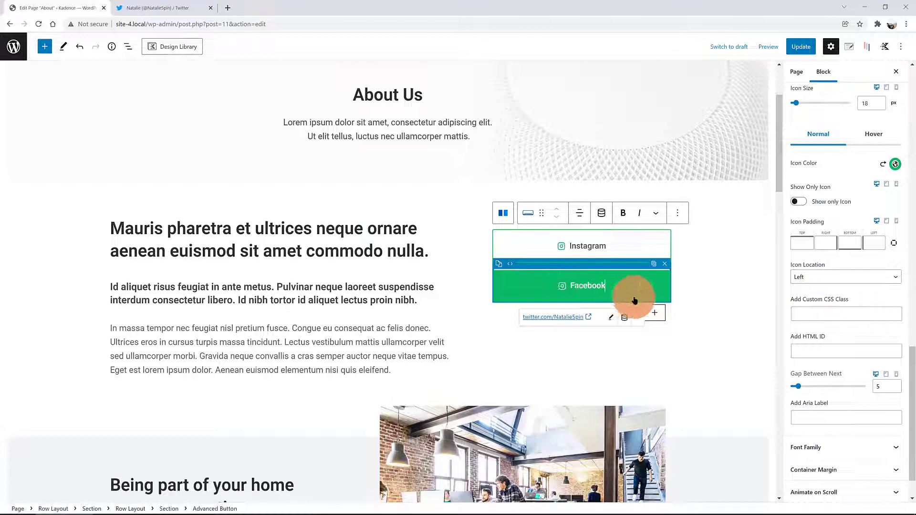
pyautogui.scroll(4, 845, 286)
pyautogui.click(817, 266)
pyautogui.write('face')
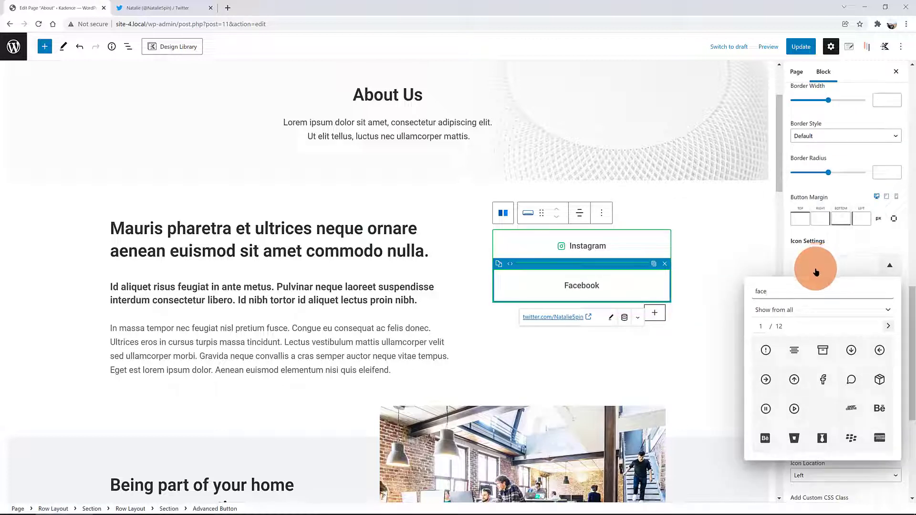
pyautogui.click(823, 381)
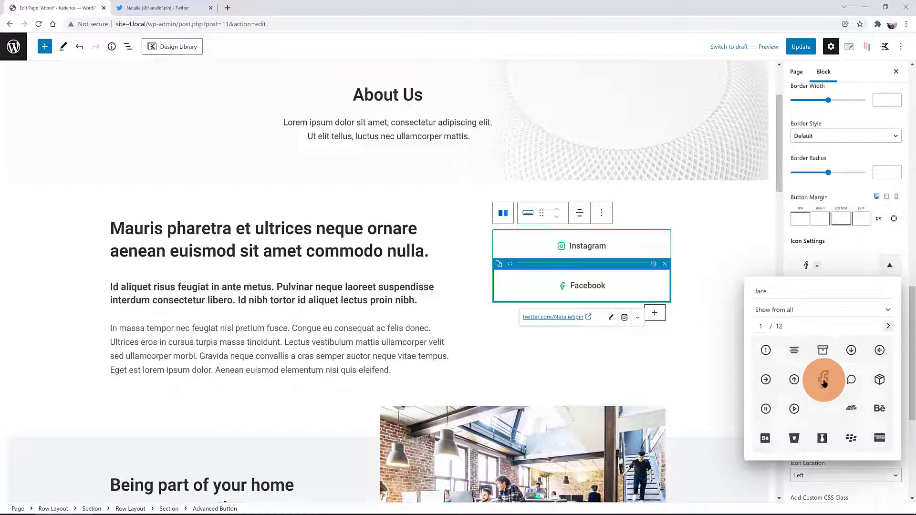
# Copy the Facebook profile URL and replace the button's old Twitter link with it.
pyautogui.click(654, 265)
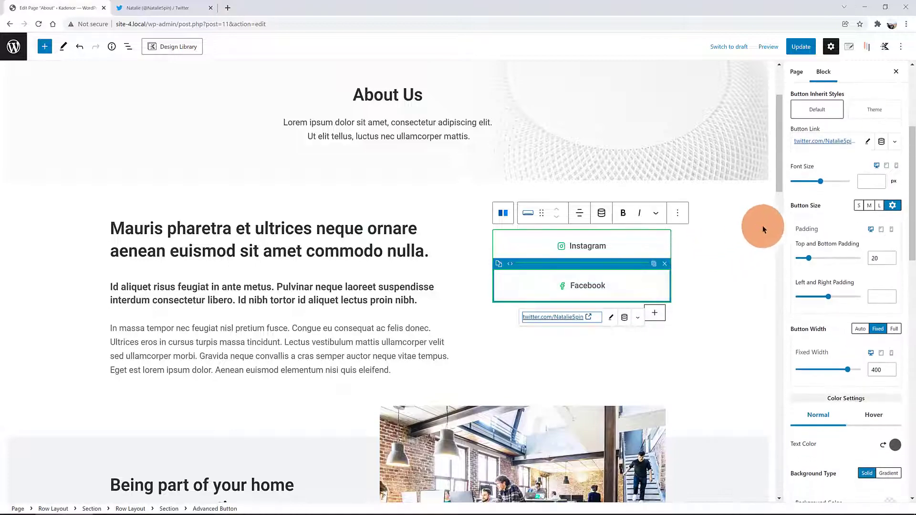
pyautogui.click(630, 286)
pyautogui.rightClick(124, 24)
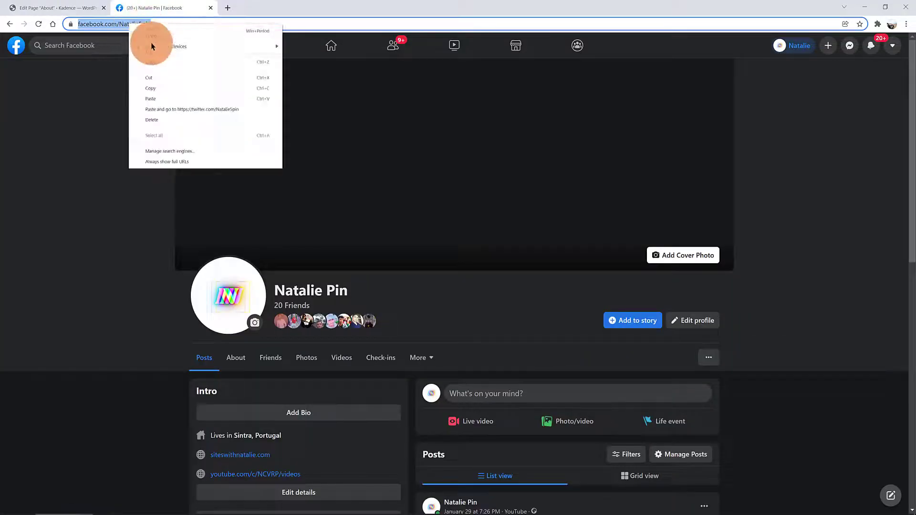
pyautogui.click(143, 84)
pyautogui.click(71, 7)
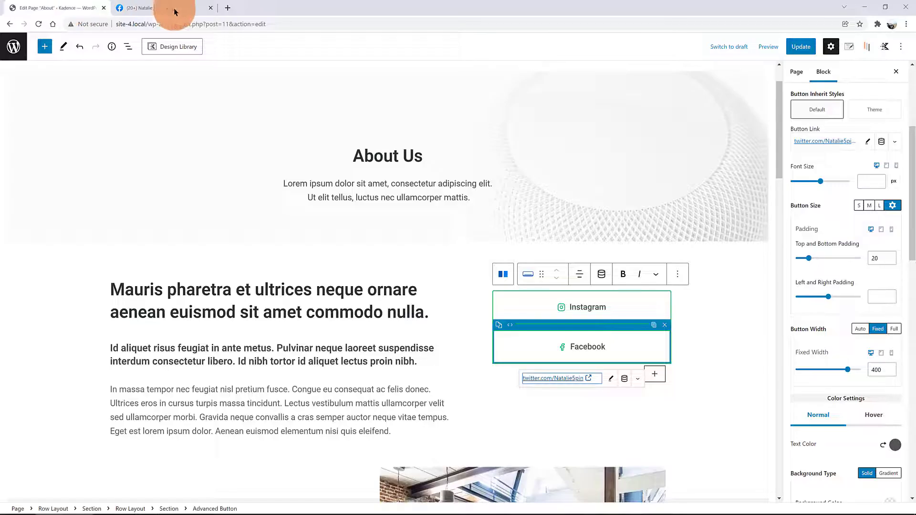
pyautogui.click(210, 8)
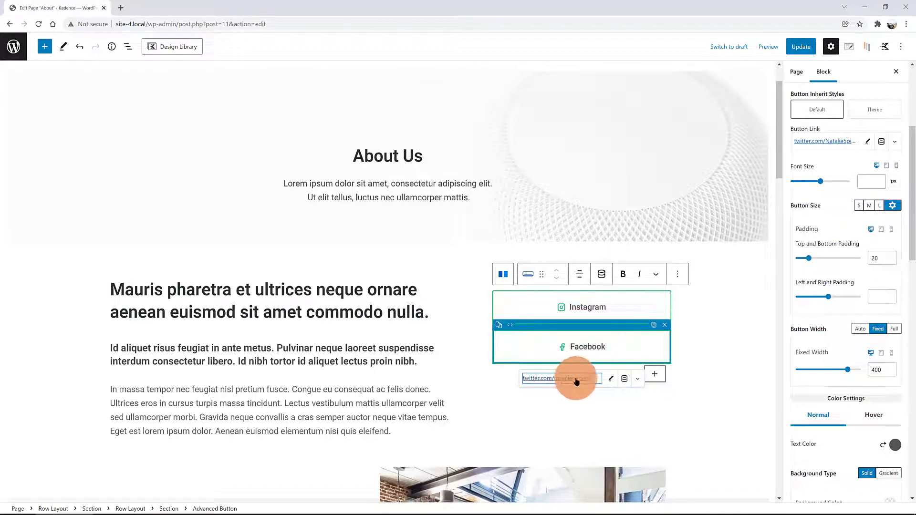
pyautogui.click(612, 380)
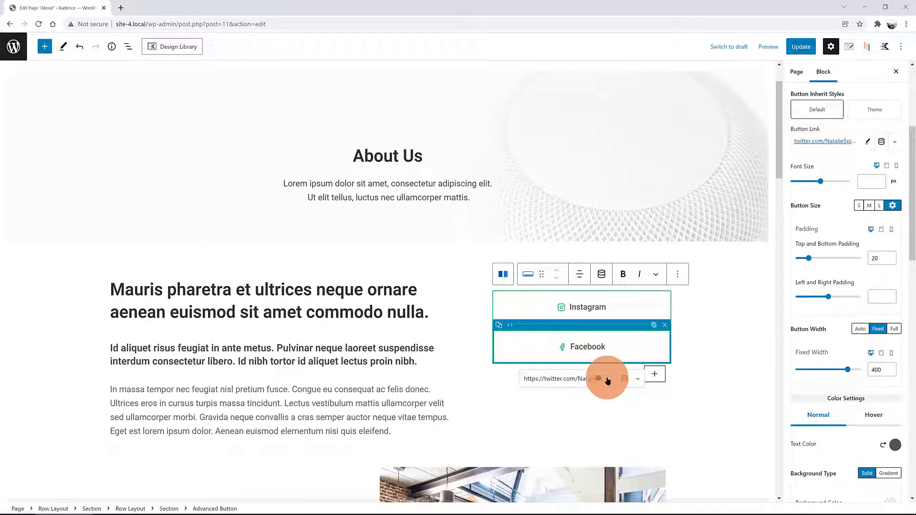
pyautogui.hotkey('ctrl', 'a')
pyautogui.hotkey('ctrl', 'v')
pyautogui.press('Return')
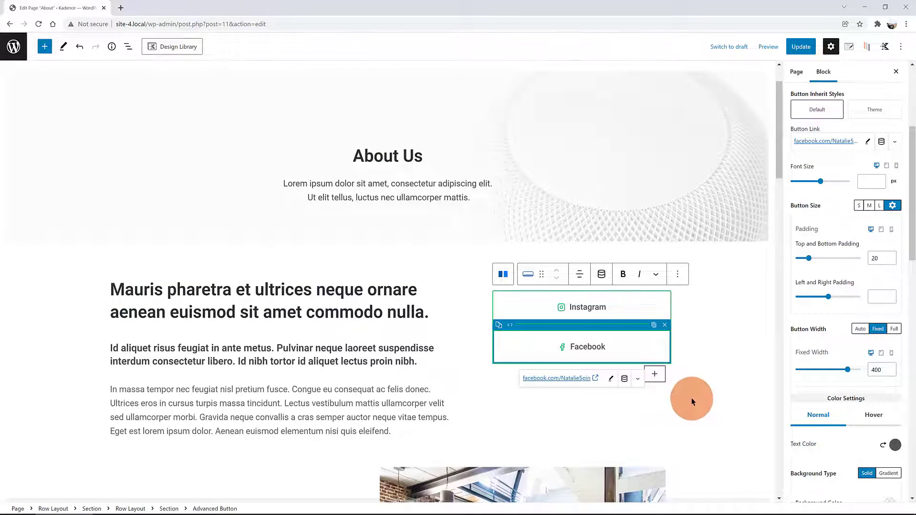
pyautogui.click(693, 399)
pyautogui.click(599, 328)
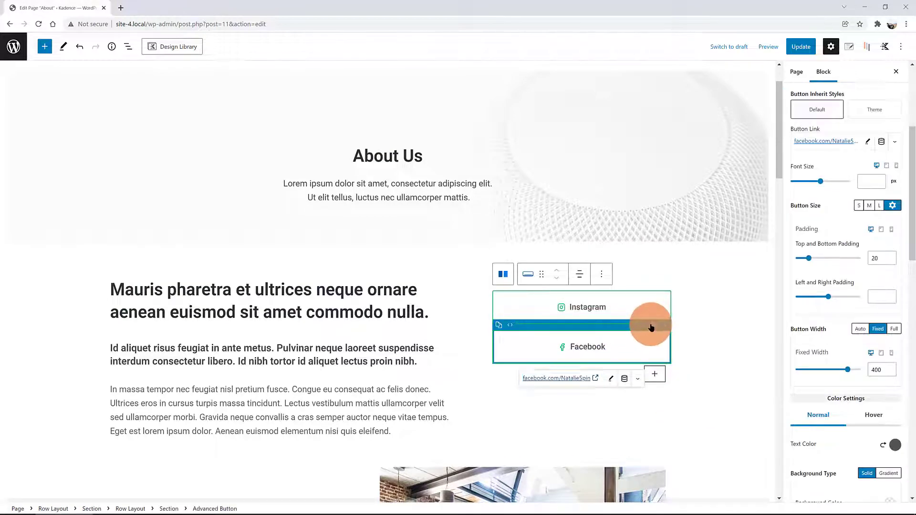
# Duplicate the Facebook button, label the copy 'YouTube', and copy the YouTube channel URL.
pyautogui.click(654, 325)
pyautogui.click(572, 382)
pyautogui.write('YouTubeFacebook')
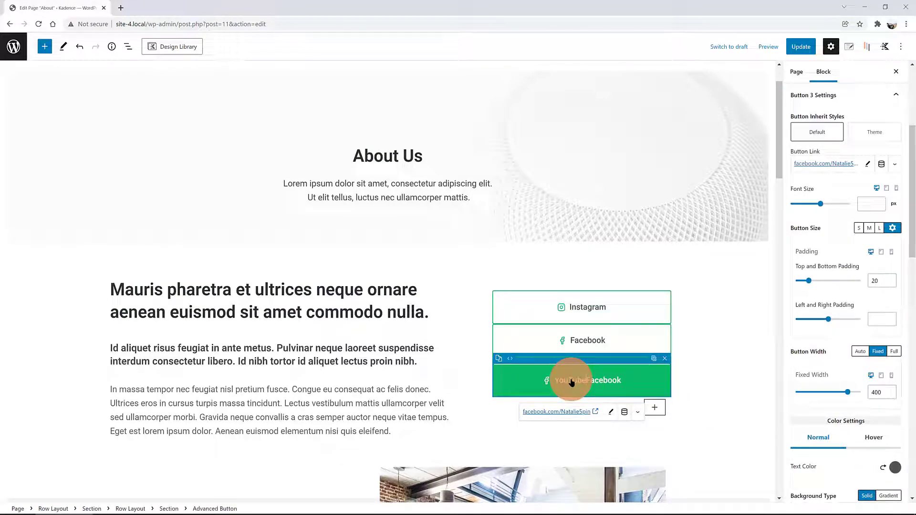
pyautogui.press('Delete')
pyautogui.press('Delete')
pyautogui.press('Delete')
pyautogui.press('Delete')
pyautogui.press('Delete')
pyautogui.press('Delete')
pyautogui.press('Delete')
pyautogui.press('Delete')
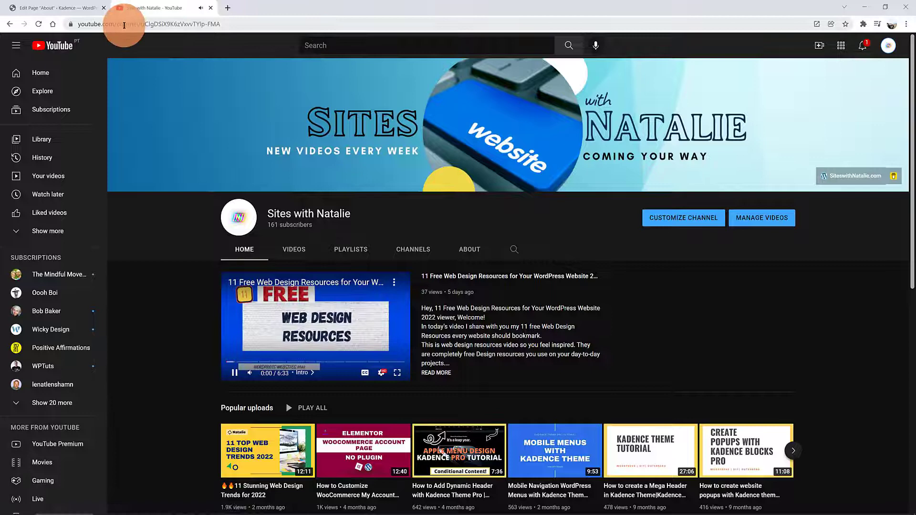
pyautogui.click(193, 24)
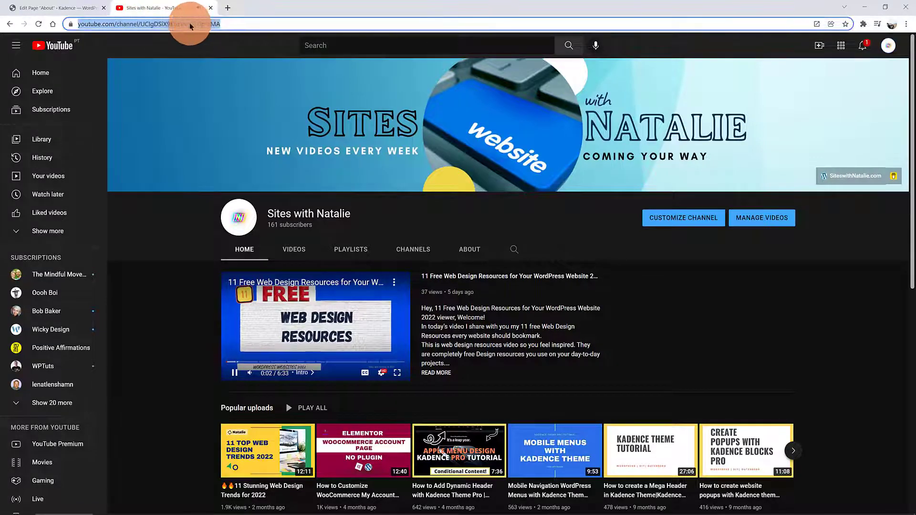
pyautogui.rightClick(191, 23)
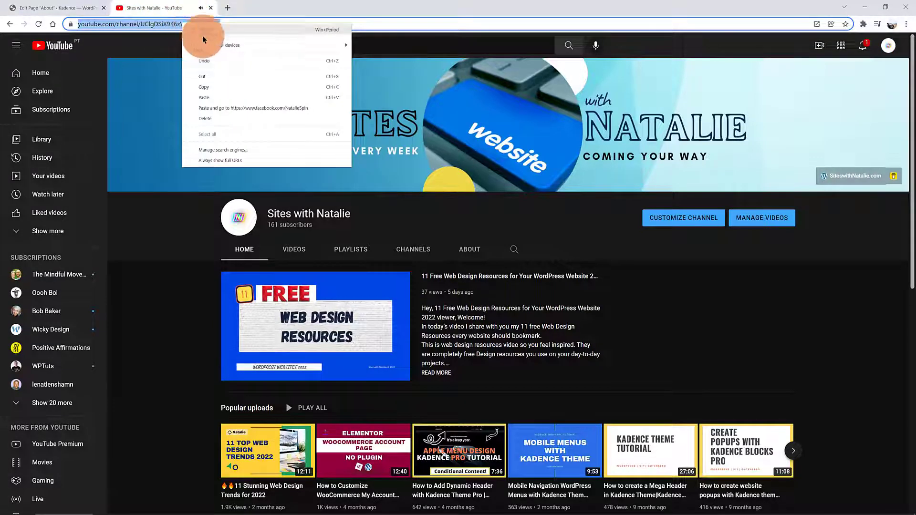
pyautogui.click(207, 89)
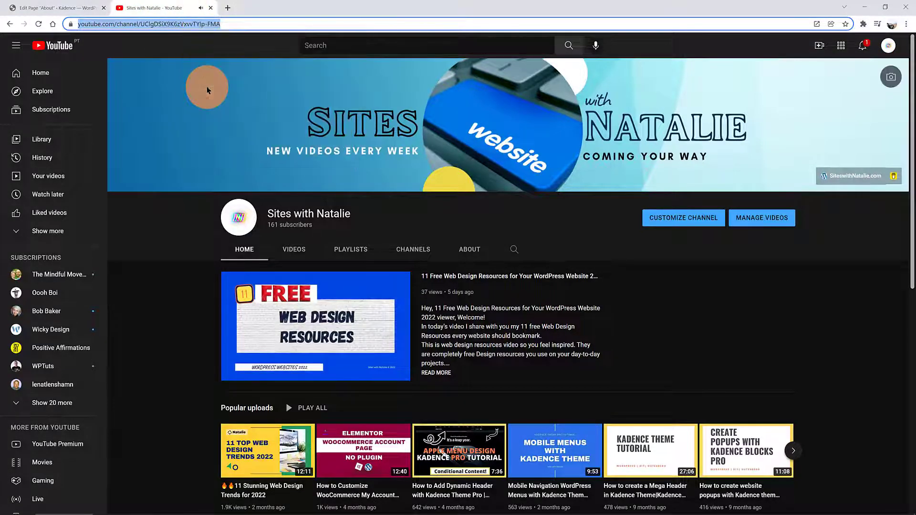
pyautogui.click(46, 8)
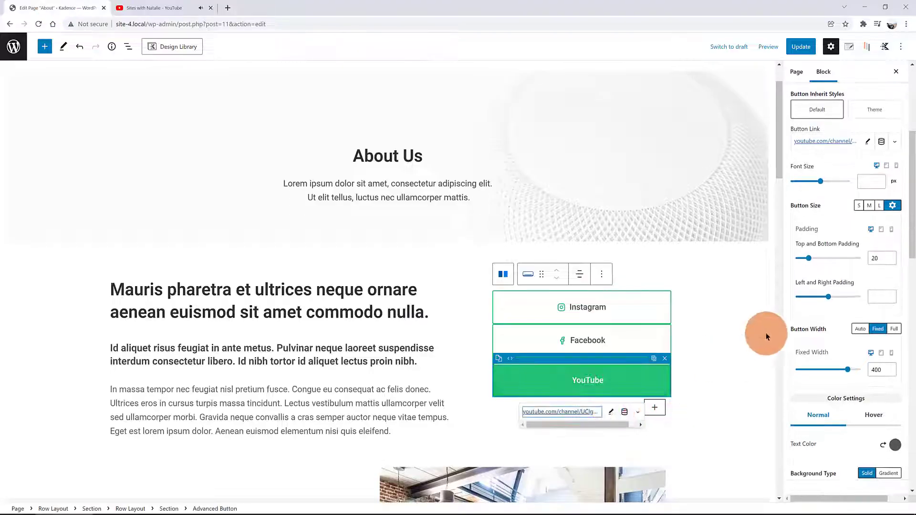
# Give the YouTube button the YouTube play icon.
pyautogui.scroll(-6, 818, 366)
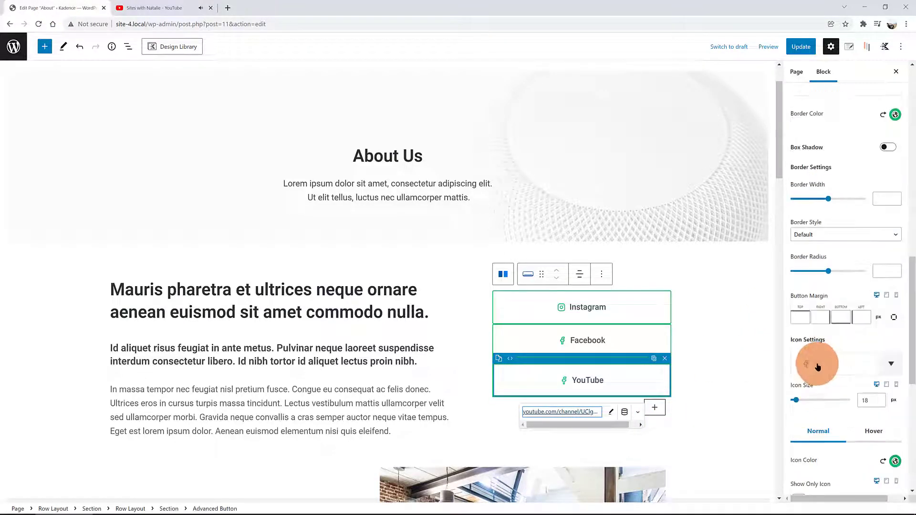
pyautogui.click(817, 365)
pyautogui.write('Youtube')
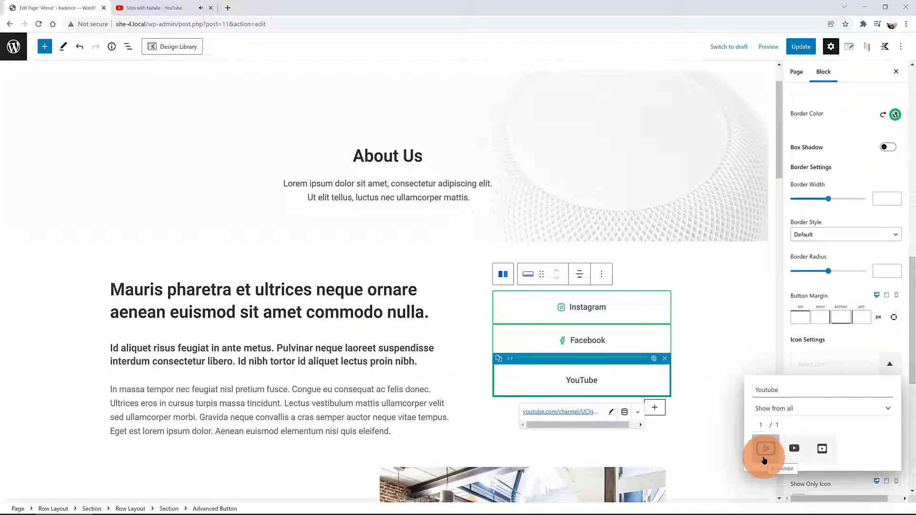
pyautogui.click(711, 348)
# Duplicate the YouTube button into a fourth button and select the buttons for relabelling.
pyautogui.click(578, 380)
pyautogui.click(654, 358)
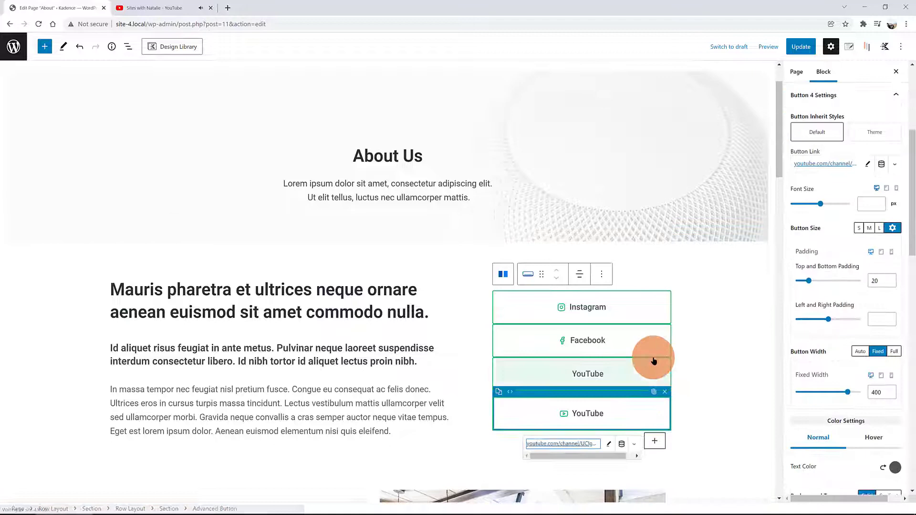
pyautogui.click(578, 414)
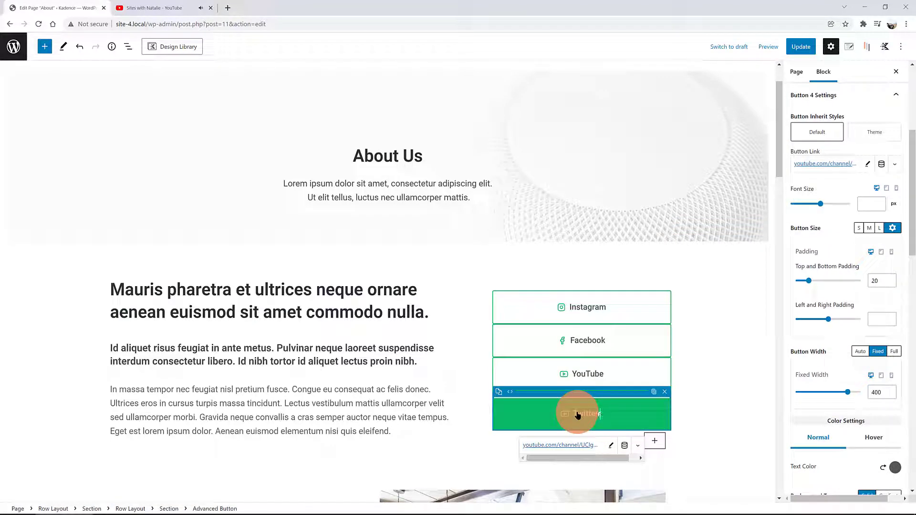
pyautogui.click(574, 315)
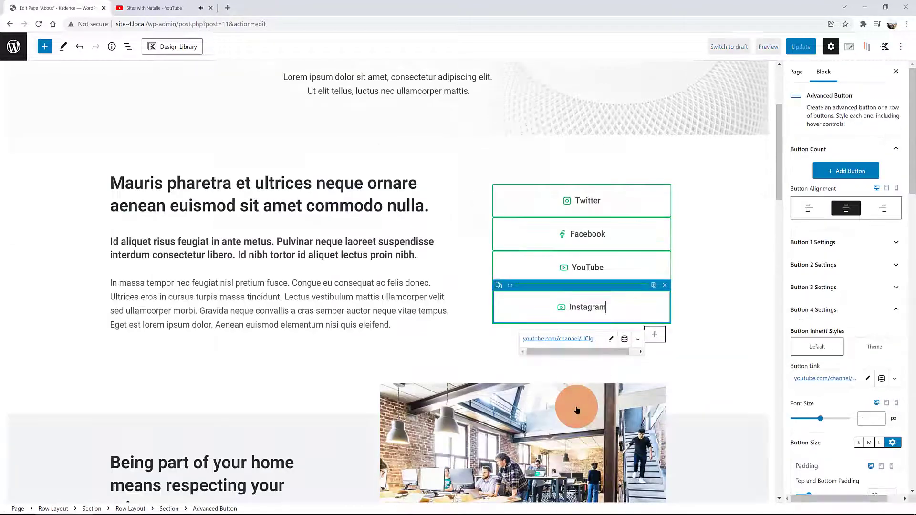
pyautogui.click(642, 332)
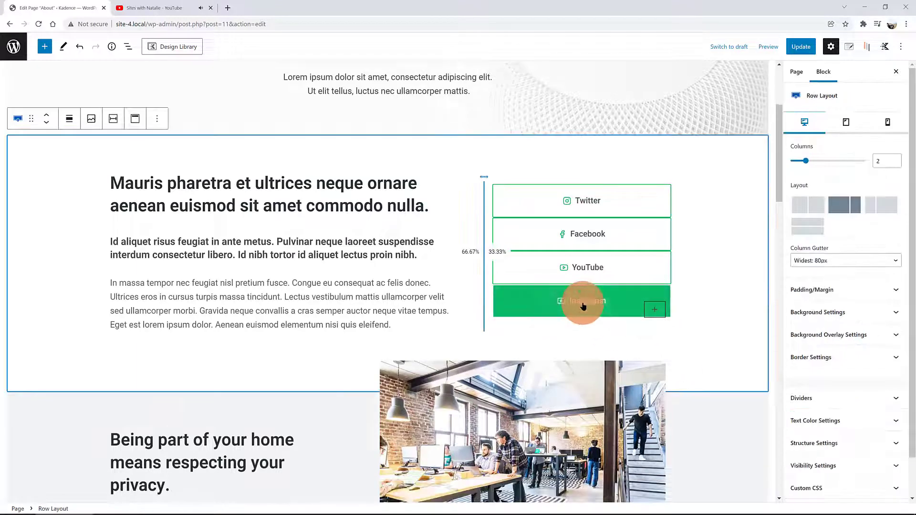
pyautogui.click(559, 304)
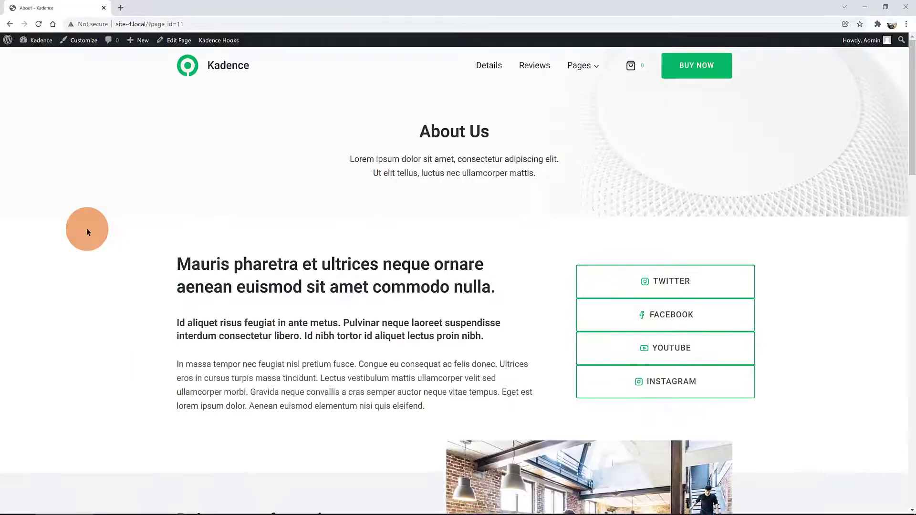
# Check the four buttons on the About page, then show the row's Tablet layout settings.
pyautogui.scroll(-3, 87, 228)
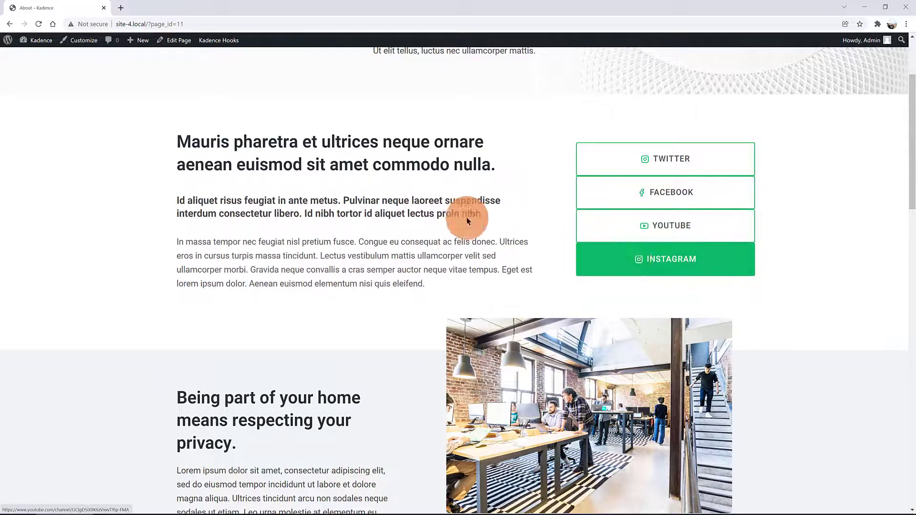
pyautogui.scroll(-3, 419, 217)
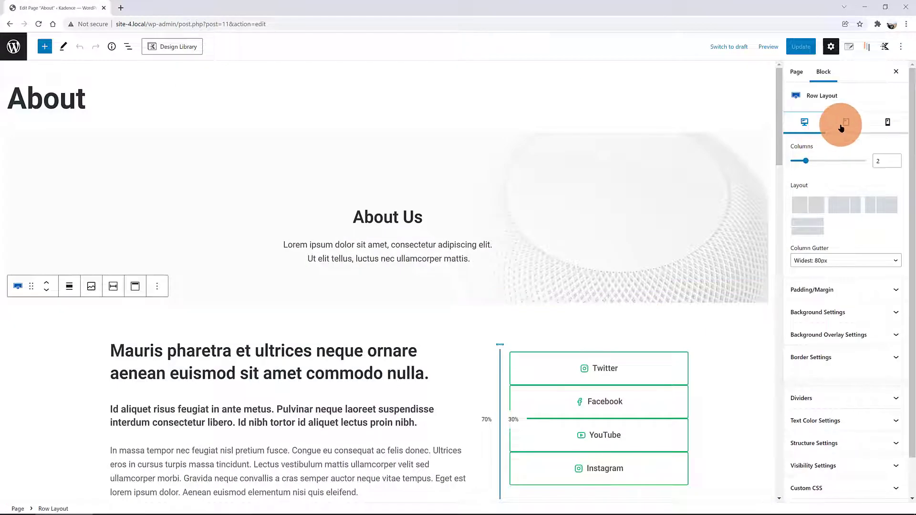
pyautogui.click(841, 125)
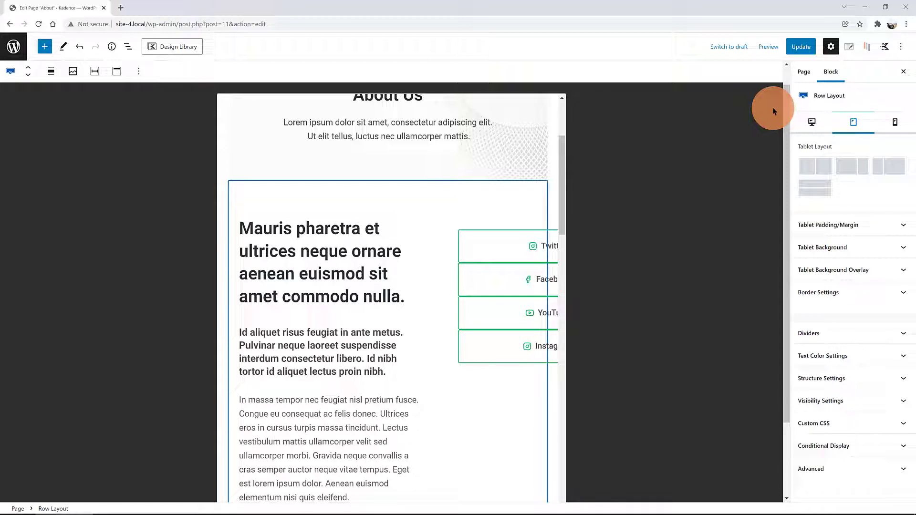
# Stack the columns of the heading row and the 'Being part of your home' row on tablet.
pyautogui.click(815, 188)
pyautogui.scroll(7, 398, 335)
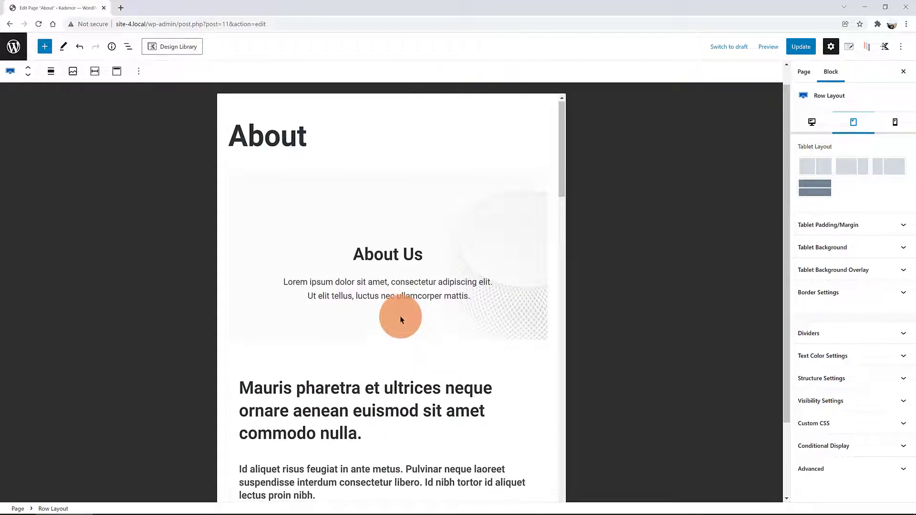
pyautogui.scroll(-4, 400, 320)
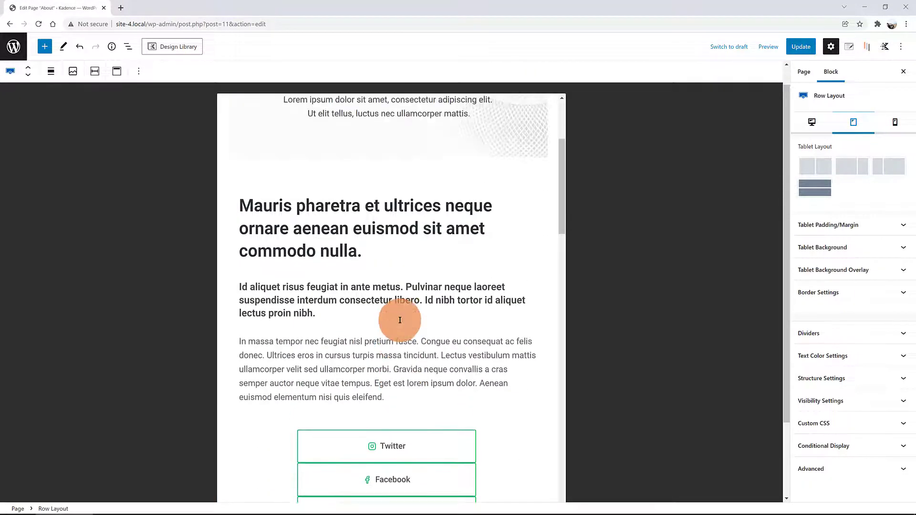
pyautogui.scroll(-2, 363, 300)
pyautogui.scroll(3, 291, 274)
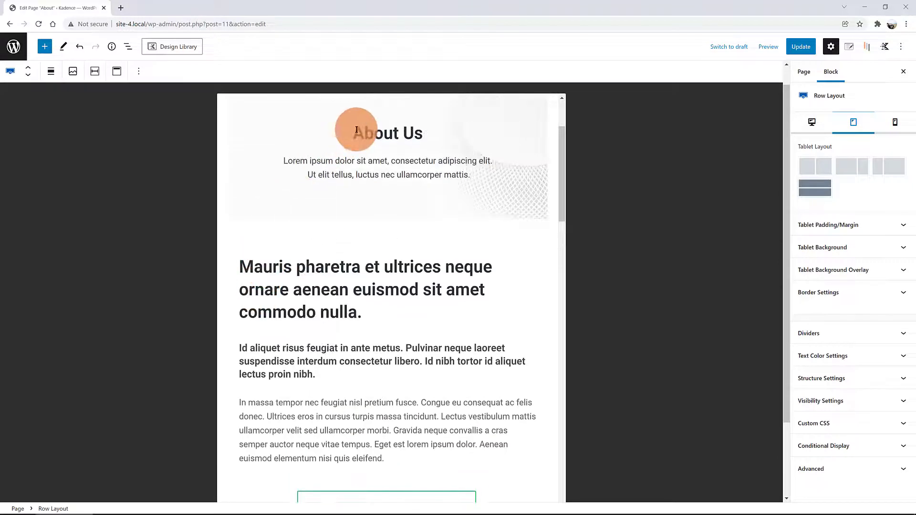
pyautogui.scroll(-5, 351, 153)
pyautogui.click(362, 190)
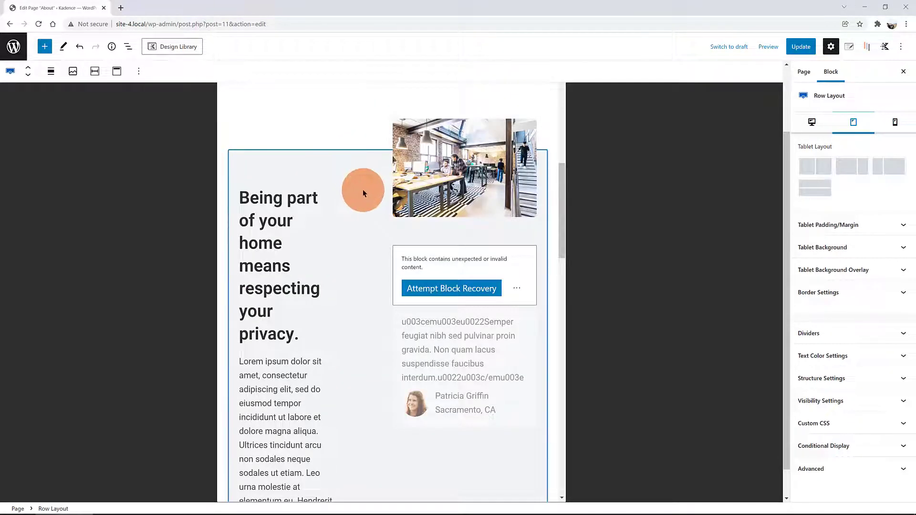
pyautogui.click(816, 190)
# Set the Meet the Founders row to a two-column grid on tablet.
pyautogui.scroll(-8, 388, 275)
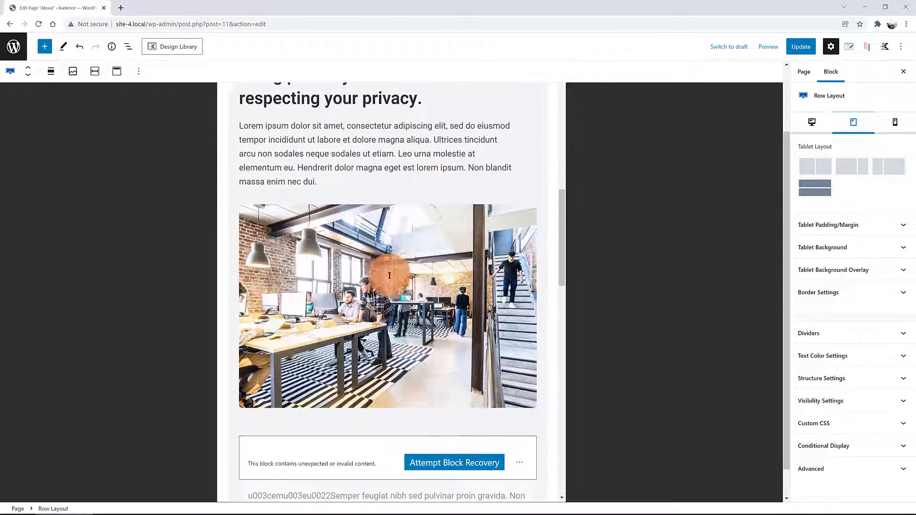
pyautogui.scroll(-10, 388, 276)
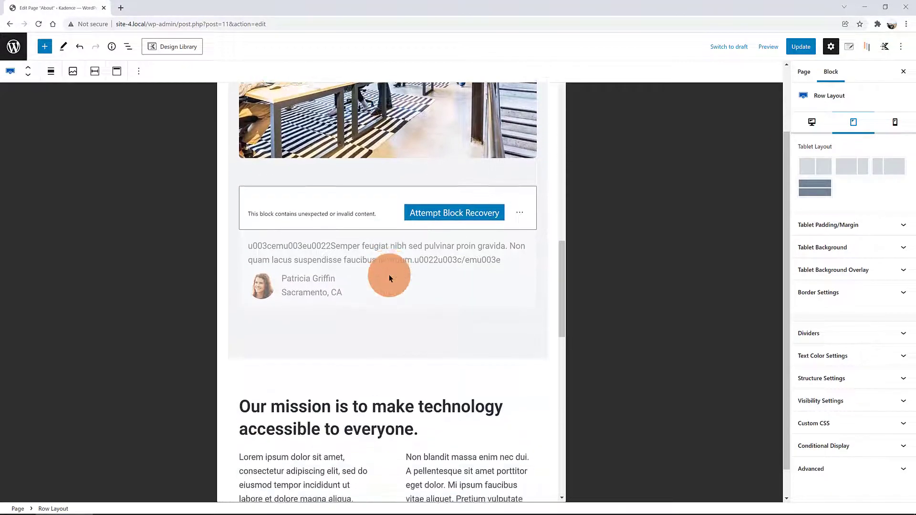
pyautogui.scroll(-4, 388, 275)
pyautogui.click(388, 276)
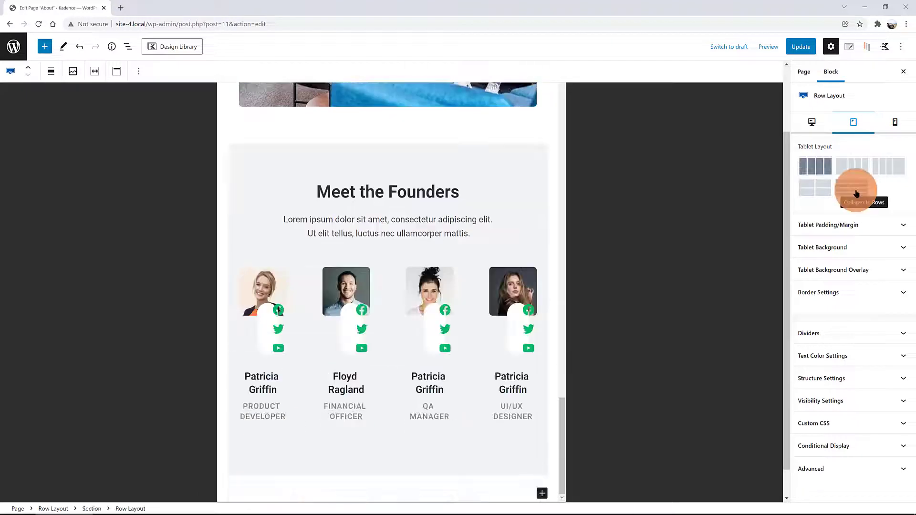
pyautogui.click(813, 196)
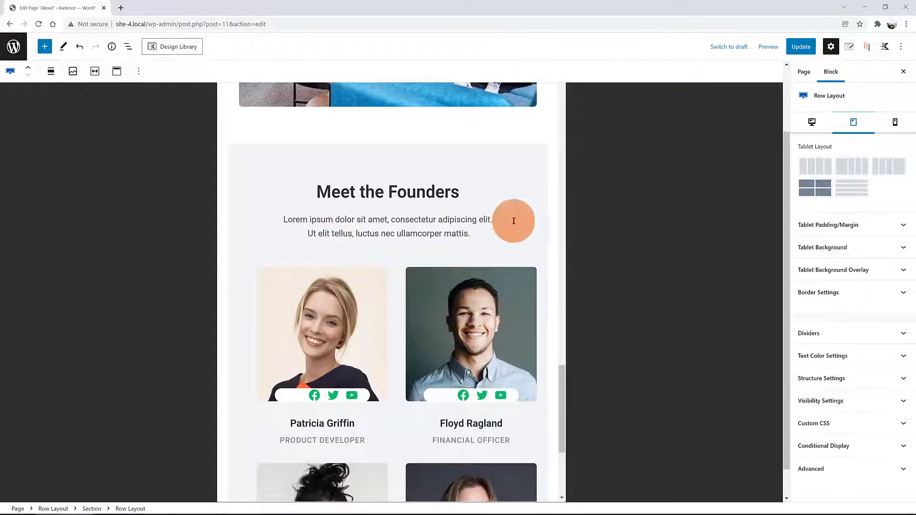
# Switch the preview to mobile and reopen the sidebar on the page's own settings.
pyautogui.scroll(-4, 454, 239)
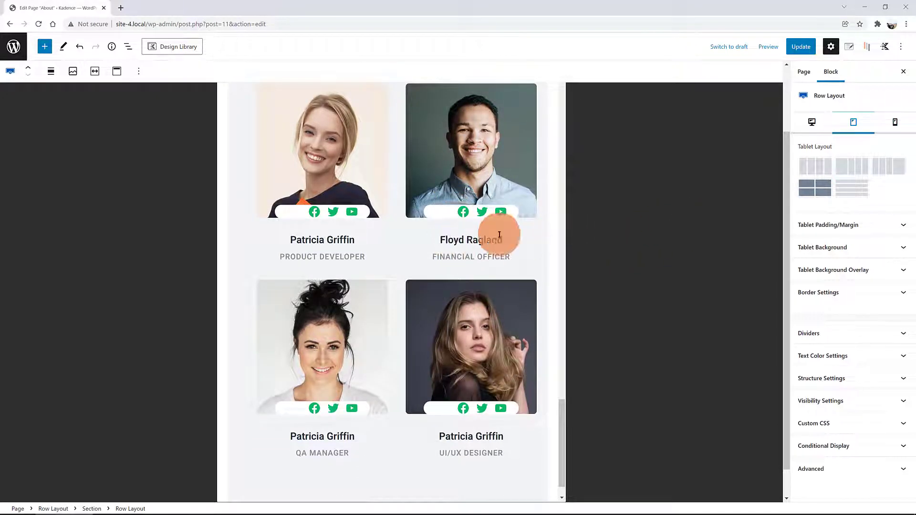
pyautogui.scroll(8, 518, 238)
pyautogui.click(896, 125)
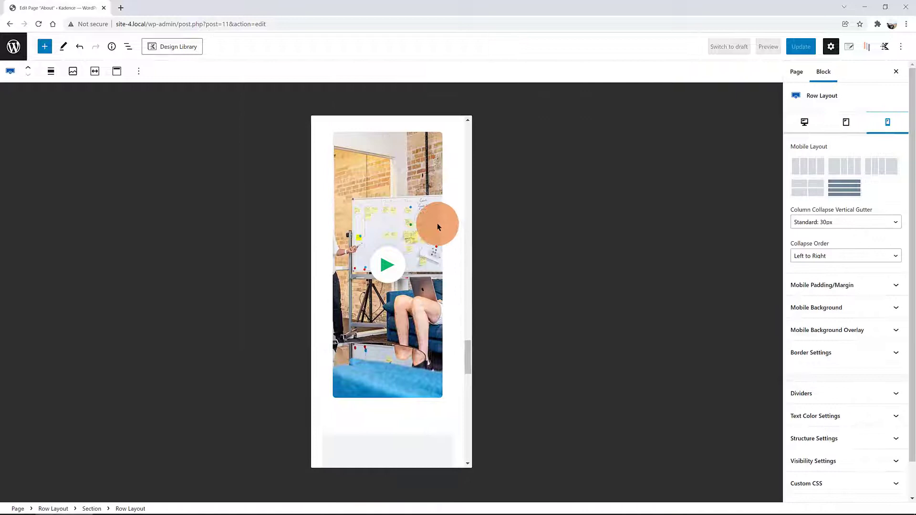
pyautogui.scroll(-5, 435, 220)
pyautogui.scroll(-5, 429, 221)
pyautogui.scroll(6, 475, 245)
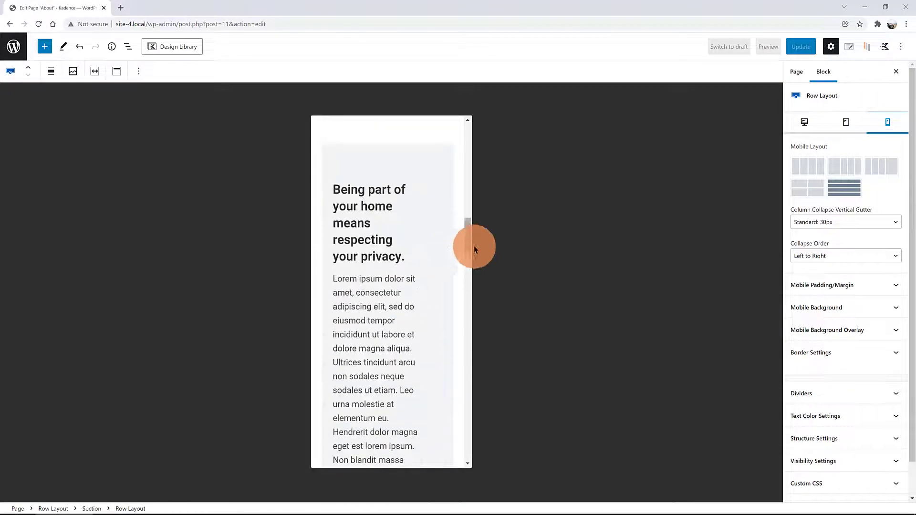
pyautogui.click(831, 47)
pyautogui.click(831, 47)
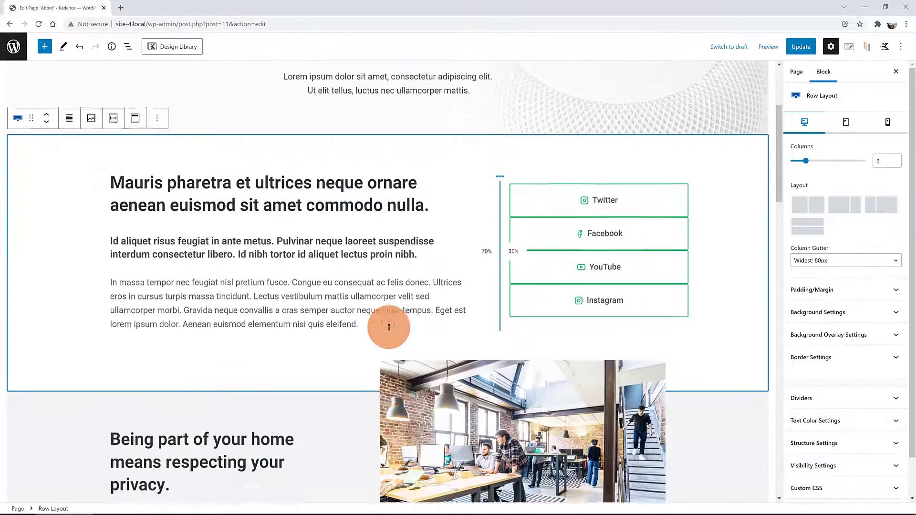
# Switch on Disable Footer and Disable Header in Kadence Page Settings, then Update.
pyautogui.scroll(-3, 389, 327)
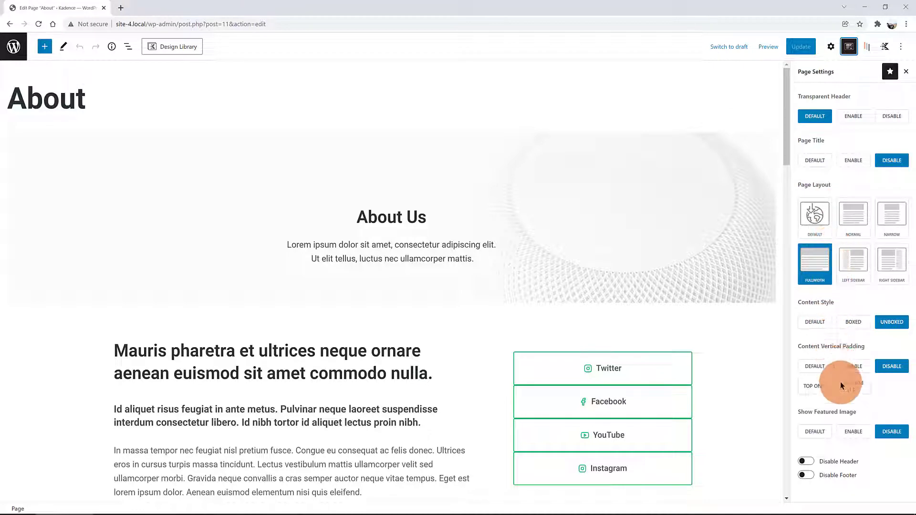
pyautogui.click(806, 475)
pyautogui.click(805, 460)
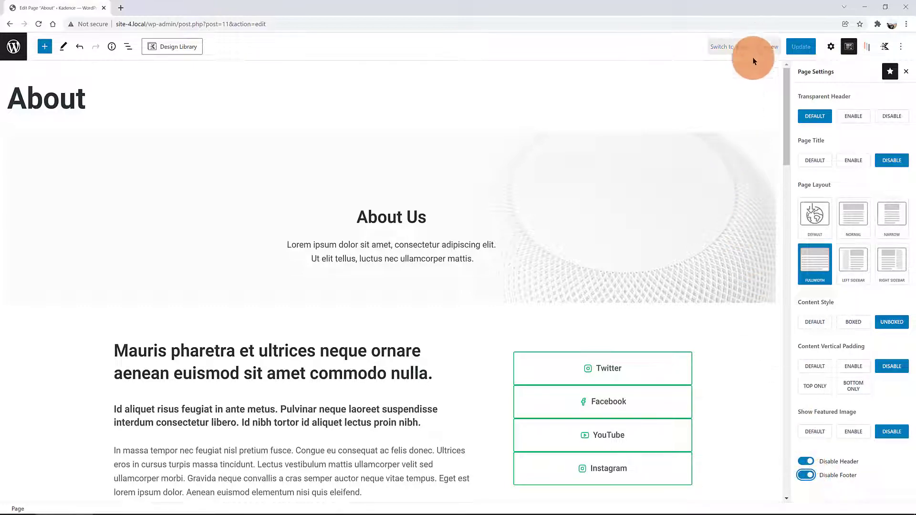
pyautogui.click(802, 47)
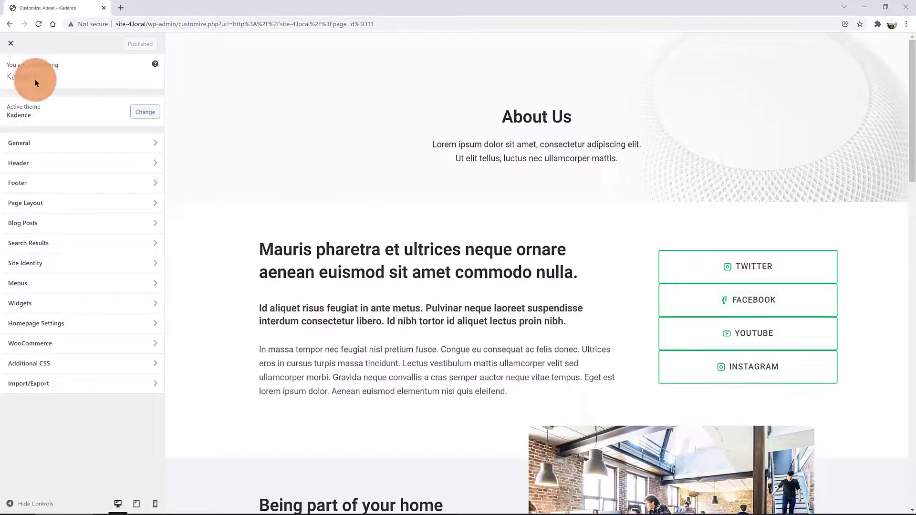
# Open the Customizer's Header section and go to its Conditional Header panel.
pyautogui.click(41, 164)
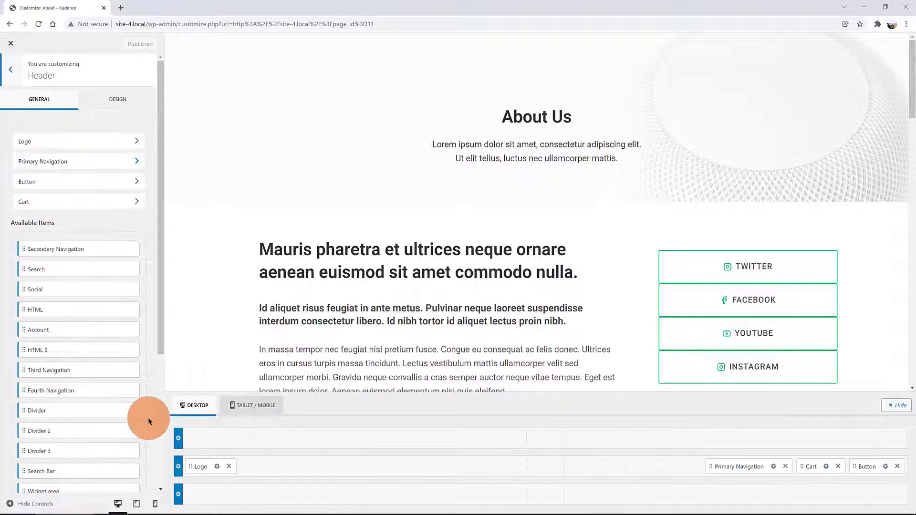
pyautogui.moveTo(162, 346); pyautogui.dragTo(164, 366)
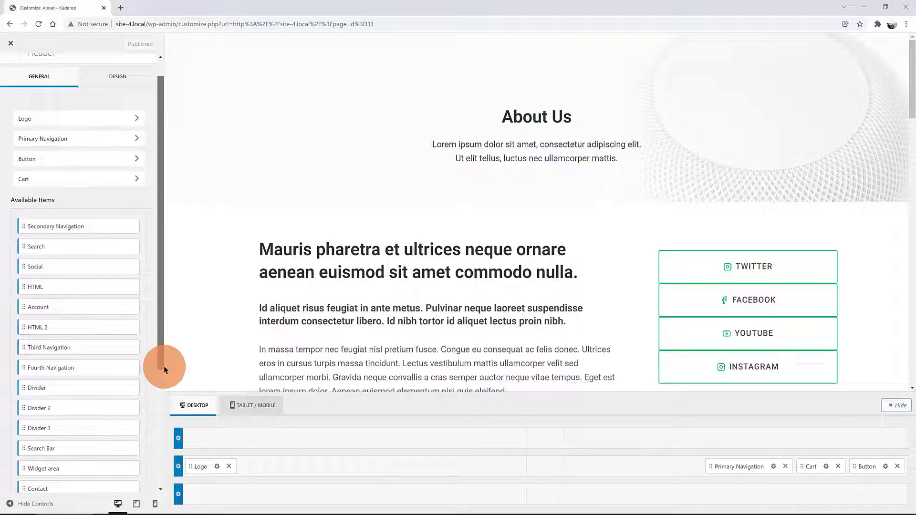
pyautogui.scroll(-2, 165, 366)
pyautogui.scroll(-10, 119, 453)
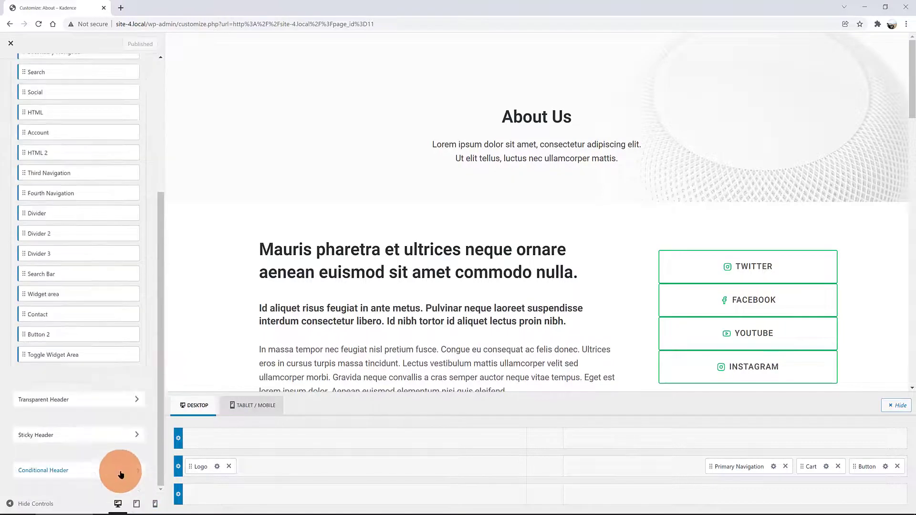
pyautogui.click(119, 472)
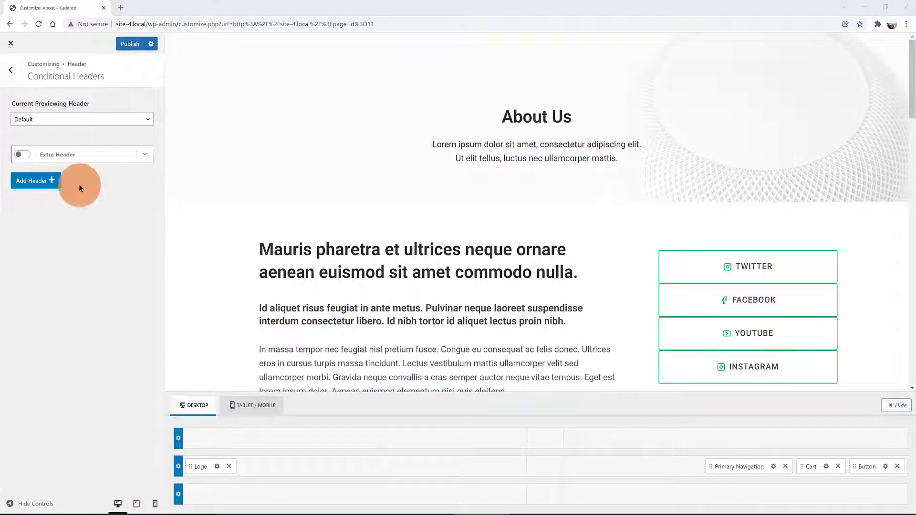
# Add an extra header from the basic layout and rename it My Header.
pyautogui.click(32, 182)
pyautogui.click(148, 105)
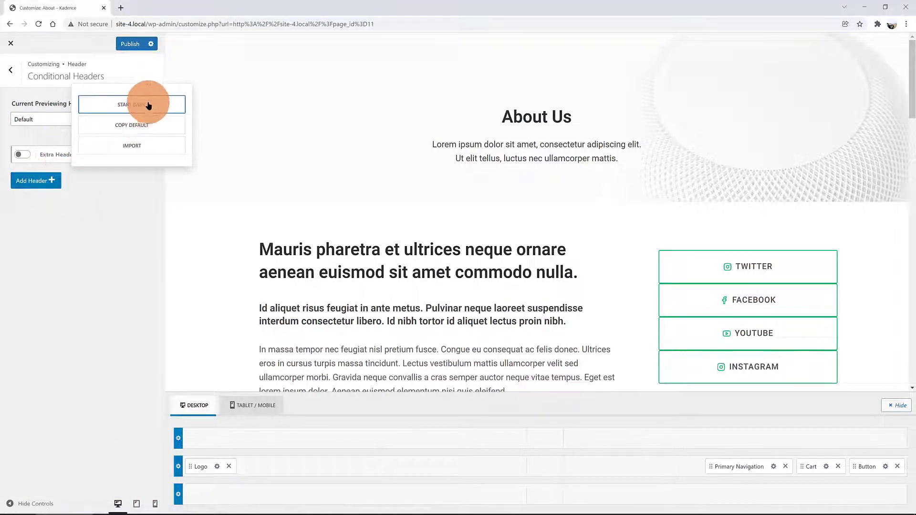
pyautogui.click(150, 105)
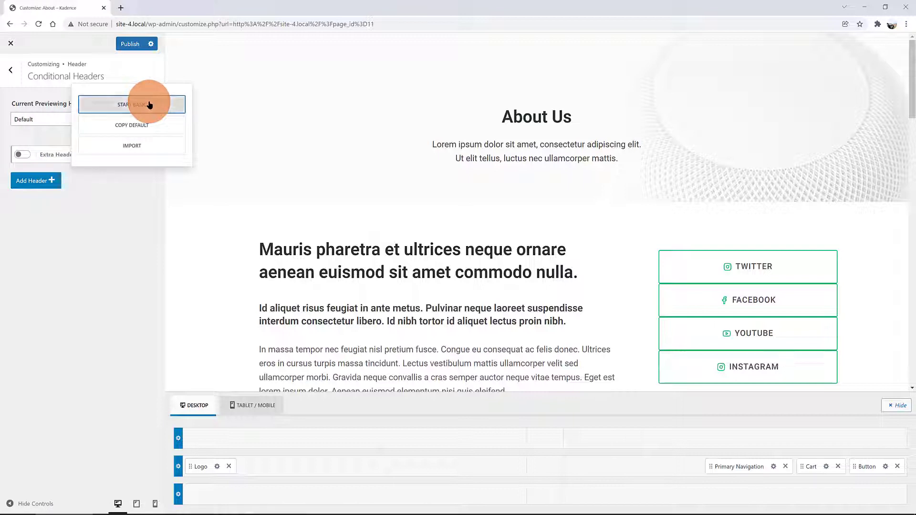
pyautogui.click(90, 157)
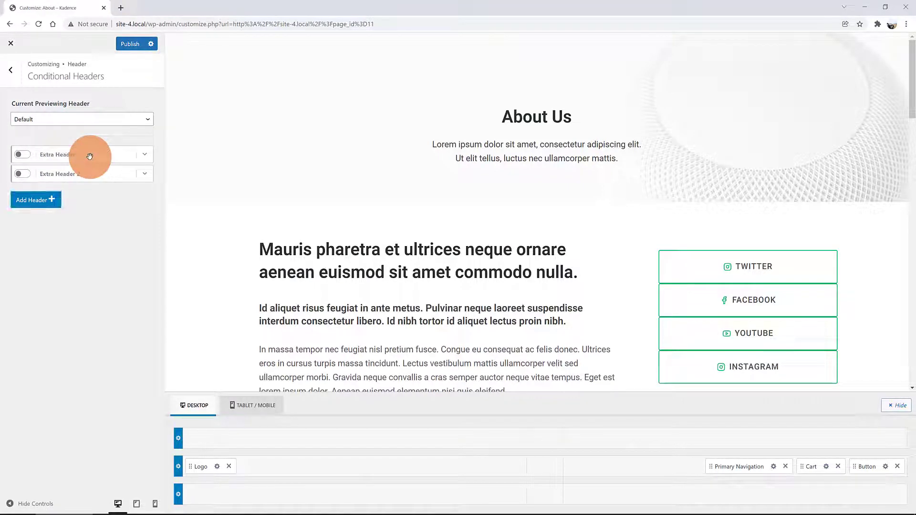
pyautogui.click(140, 160)
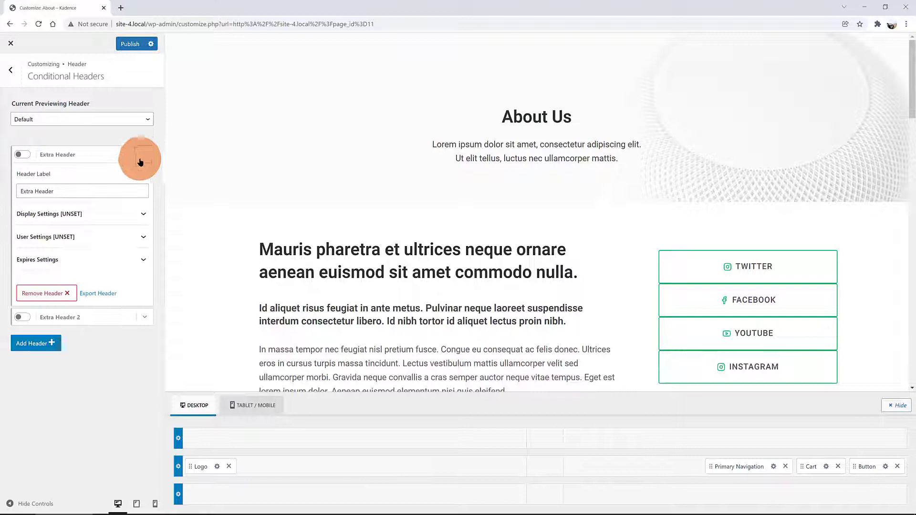
pyautogui.click(53, 191)
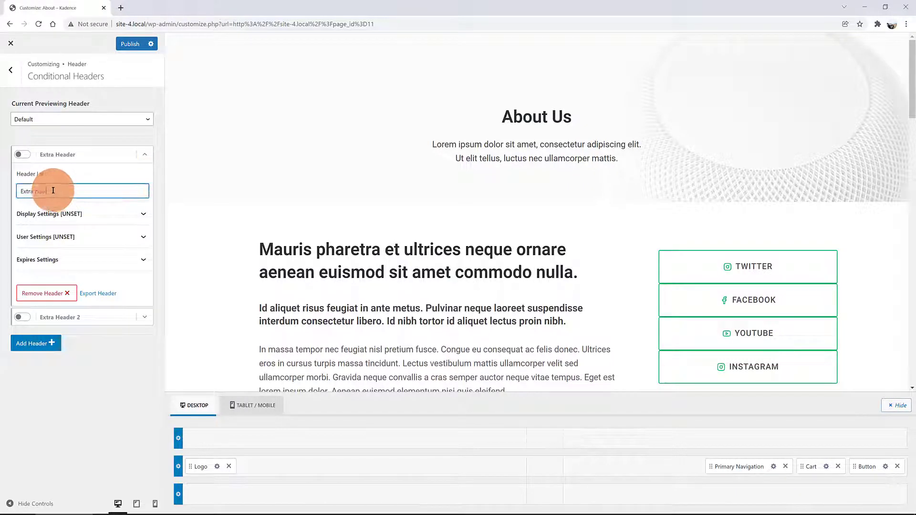
pyautogui.moveTo(53, 190); pyautogui.dragTo(12, 174)
pyautogui.write('My')
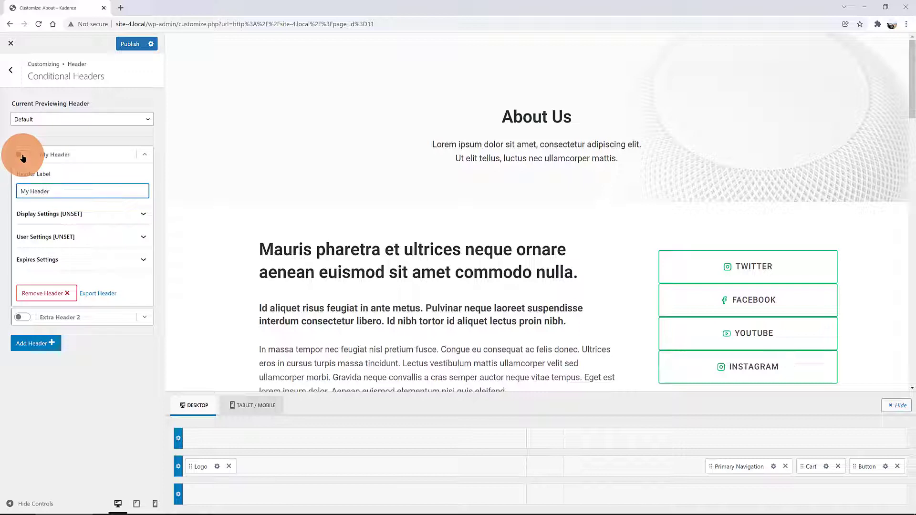
# Show My Header on single pages chosen individually, with only About selected.
pyautogui.click(102, 212)
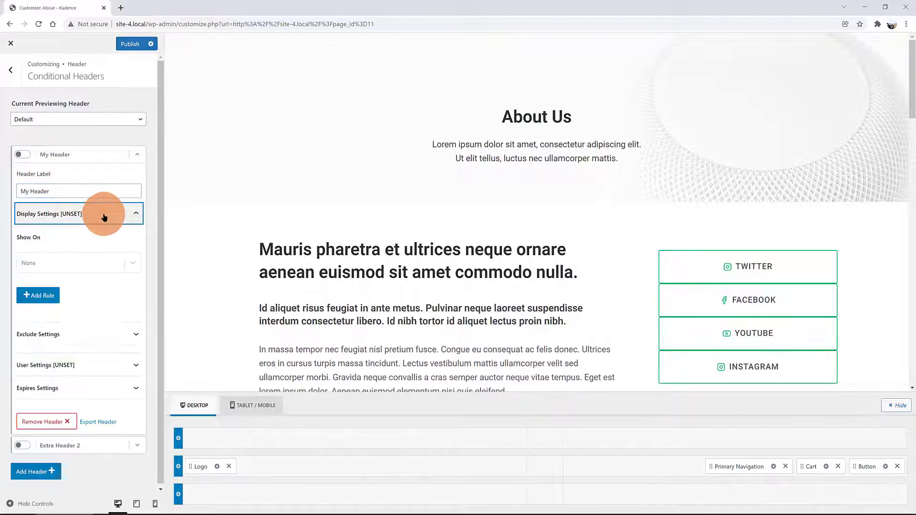
pyautogui.click(114, 263)
pyautogui.moveTo(138, 286); pyautogui.dragTo(134, 354)
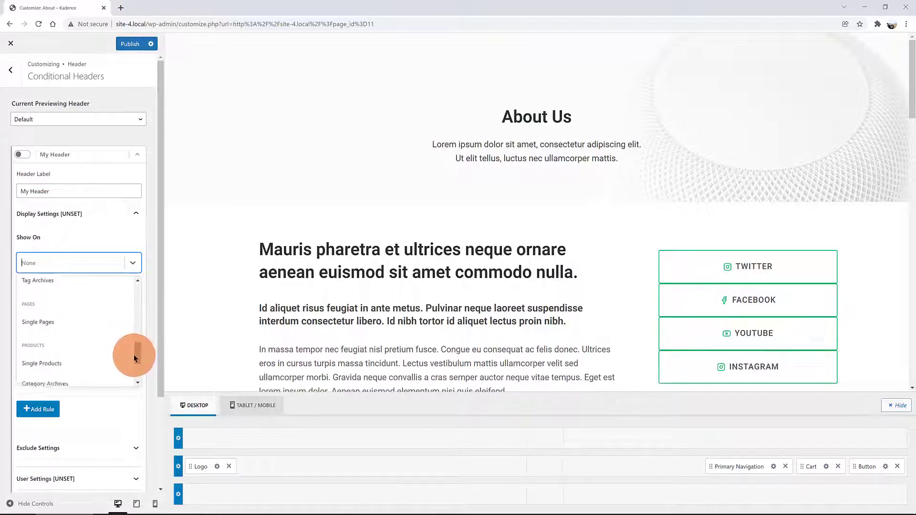
pyautogui.click(62, 313)
pyautogui.click(48, 299)
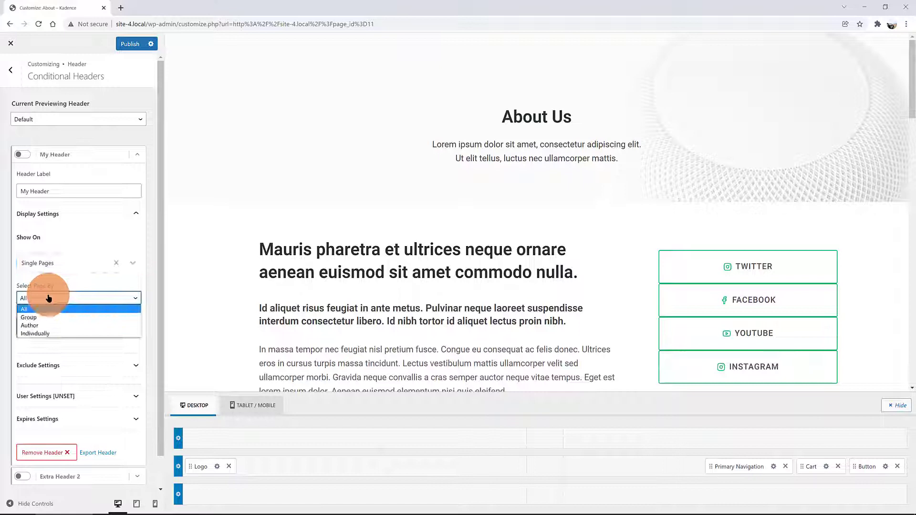
pyautogui.click(48, 333)
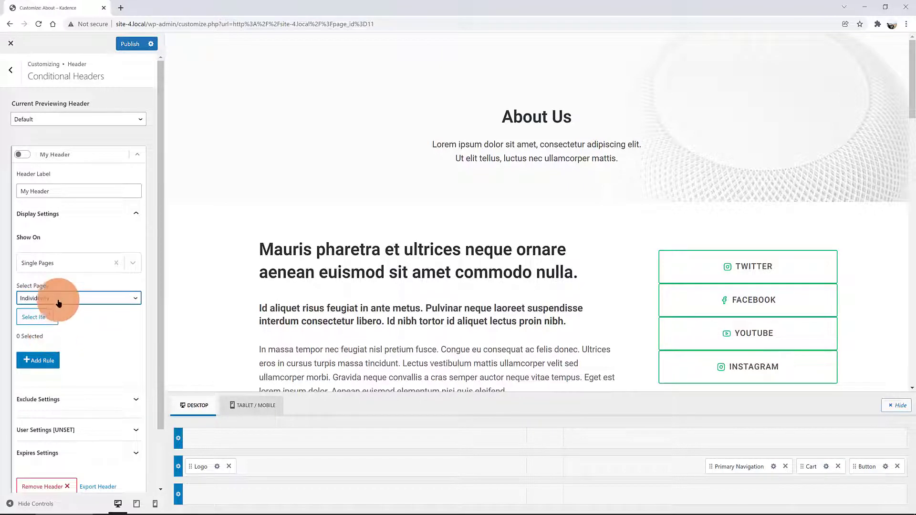
pyautogui.click(64, 300)
pyautogui.click(63, 300)
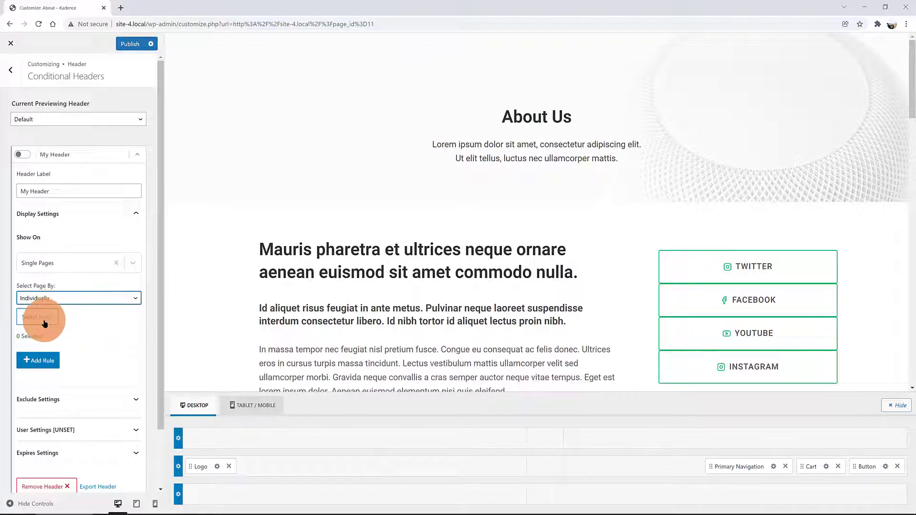
pyautogui.click(44, 323)
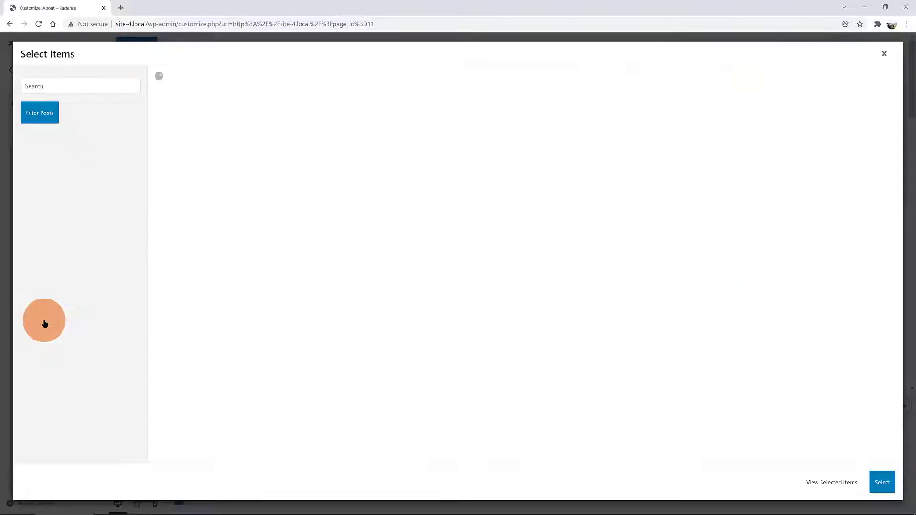
pyautogui.click(42, 113)
pyautogui.click(198, 256)
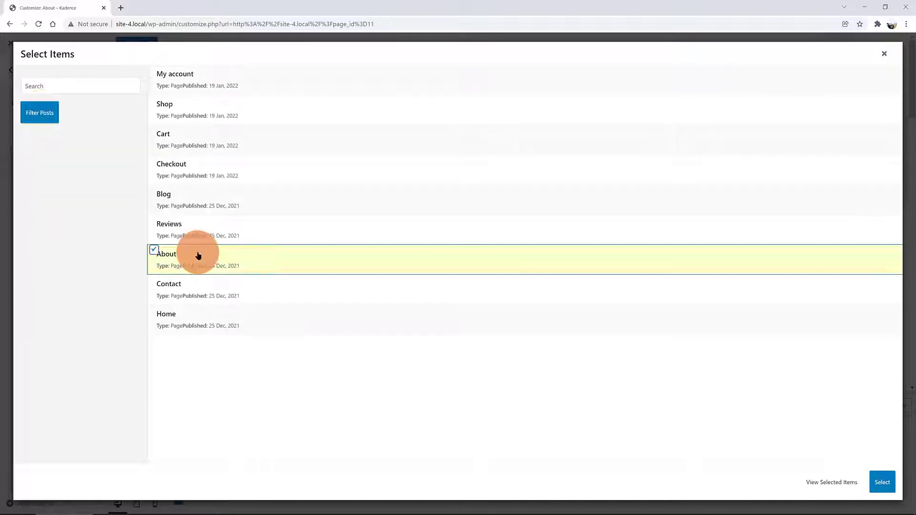
pyautogui.click(884, 483)
# Make My Header visible to All Users.
pyautogui.scroll(-1, 90, 340)
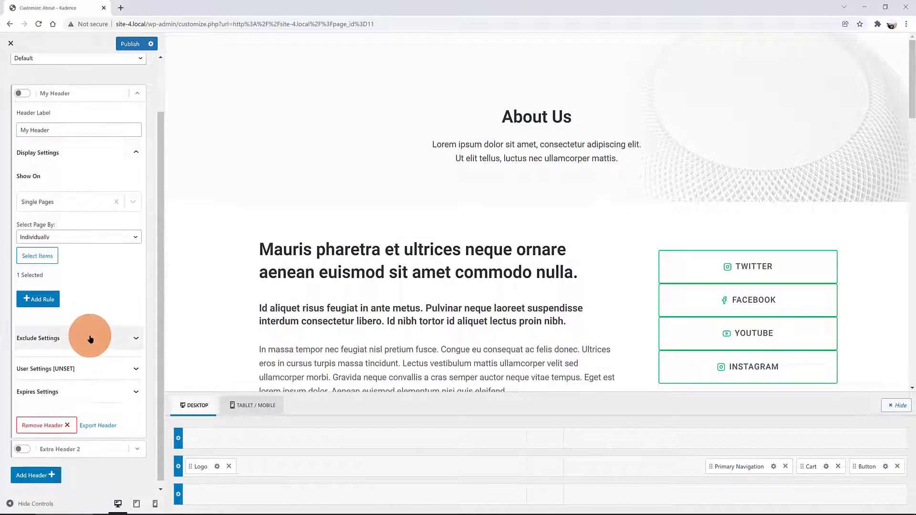
pyautogui.click(90, 340)
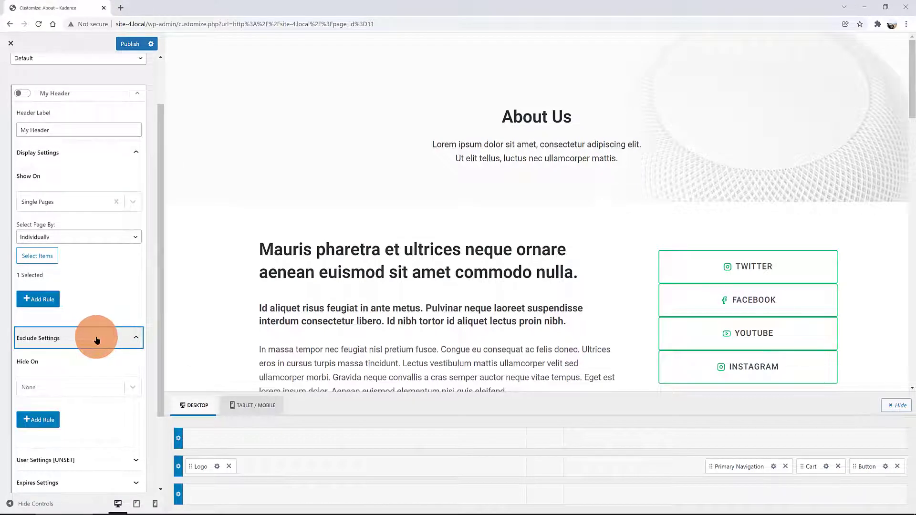
pyautogui.click(97, 340)
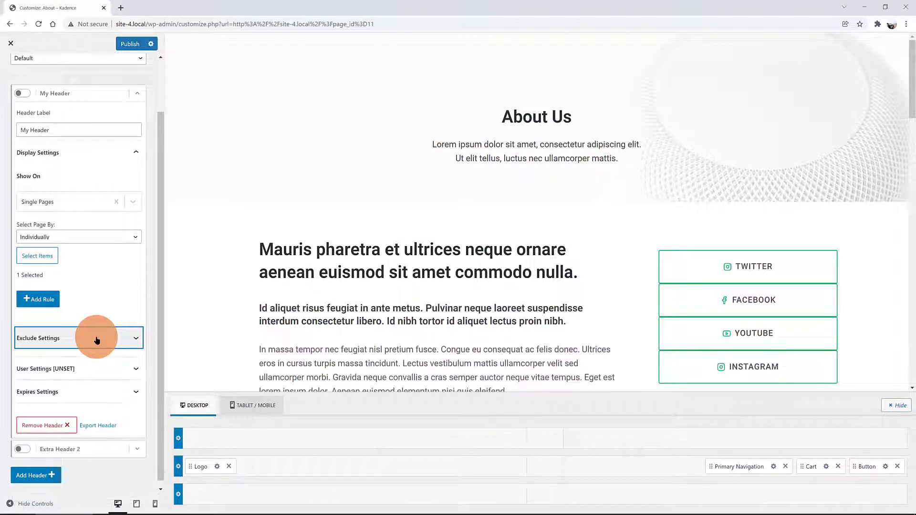
pyautogui.click(98, 369)
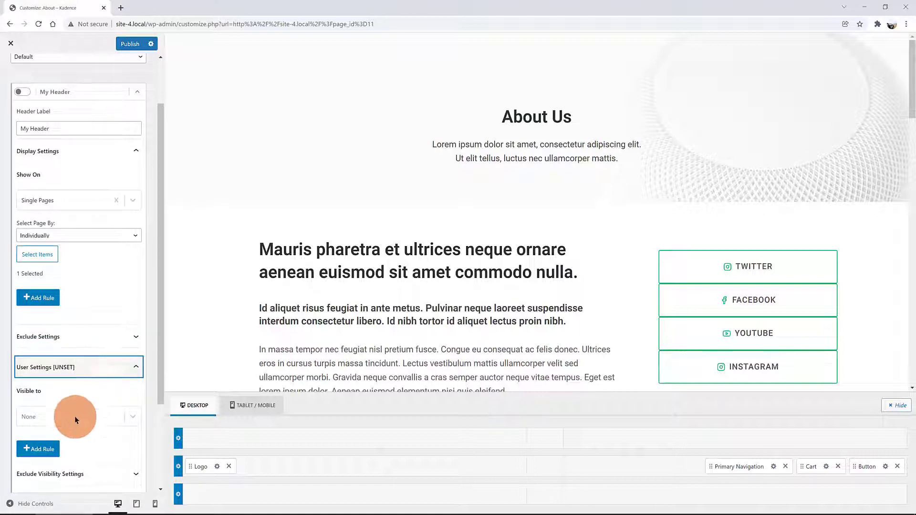
pyautogui.click(44, 417)
pyautogui.click(47, 459)
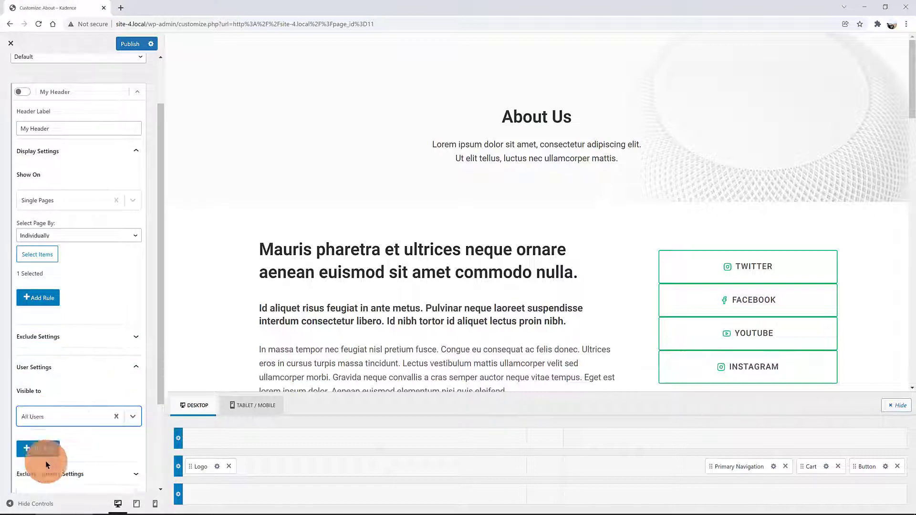
pyautogui.scroll(-3, 91, 372)
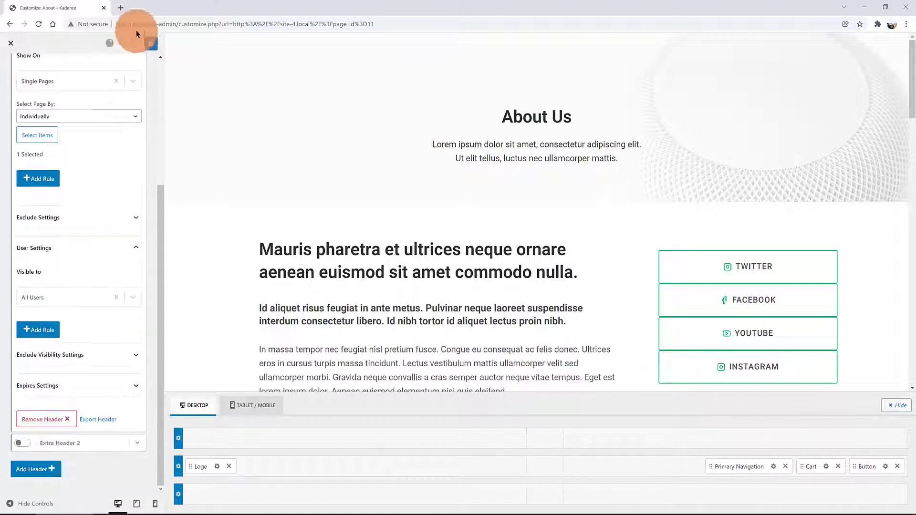
# Leave the Customizer and start a new Kadence Element as a Content Section.
pyautogui.click(11, 43)
pyautogui.click(10, 40)
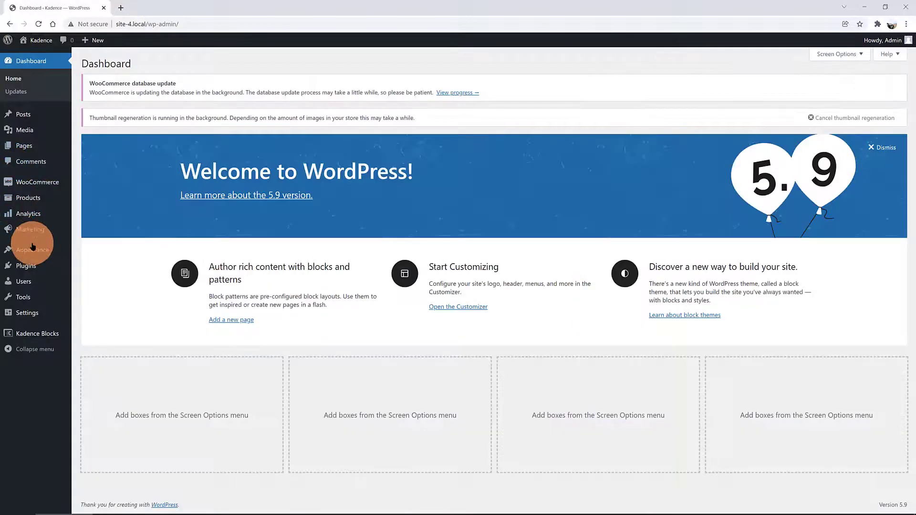
pyautogui.moveTo(33, 251)
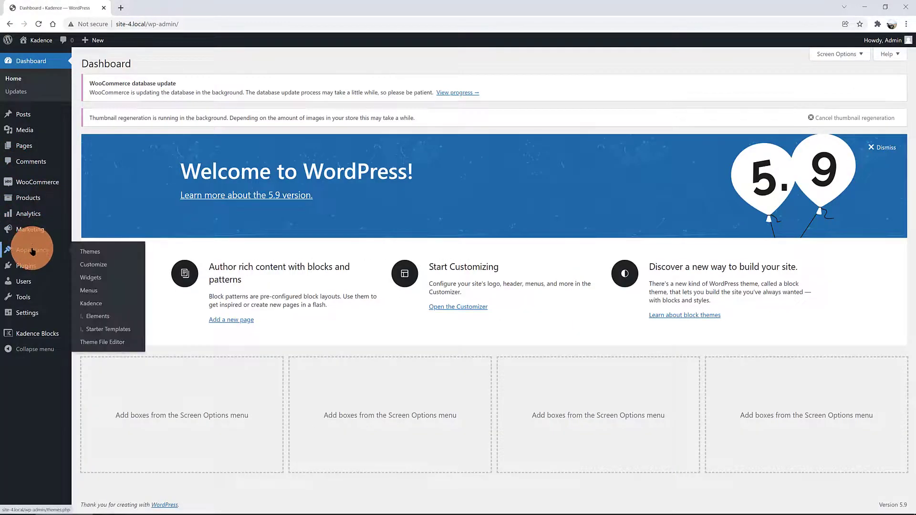
pyautogui.click(102, 317)
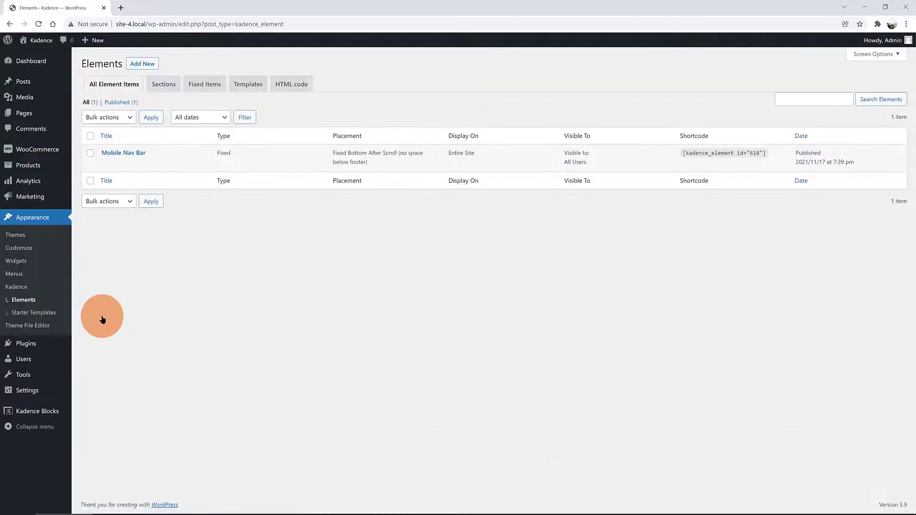
pyautogui.click(143, 64)
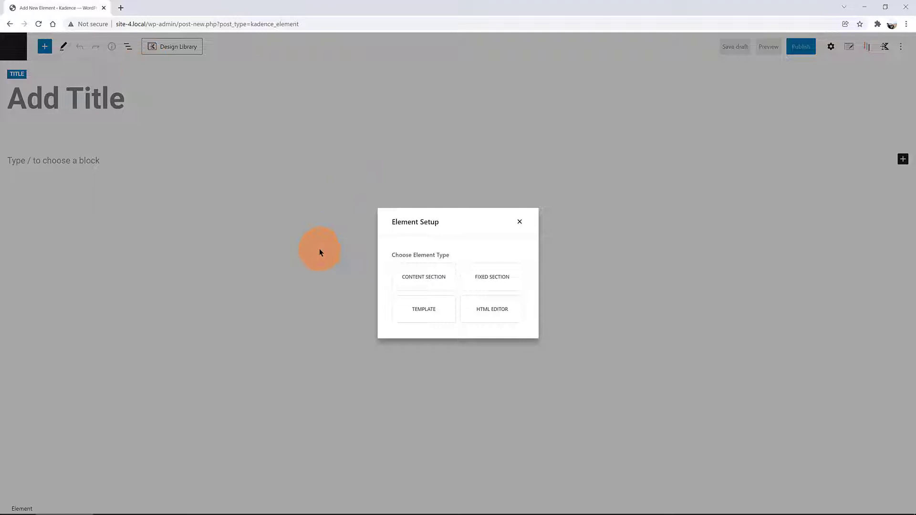
pyautogui.click(417, 277)
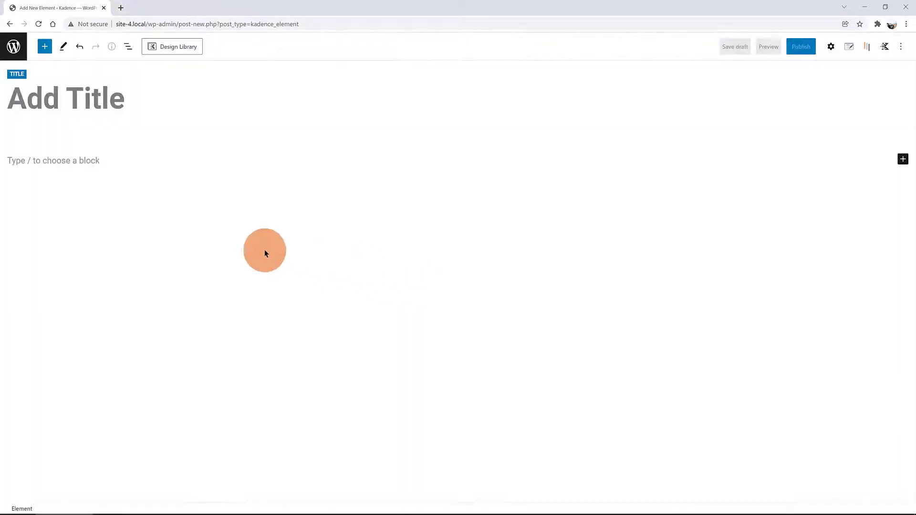
# Insert a one-column Row Layout holding an Icon block set to the book icon.
pyautogui.click(903, 160)
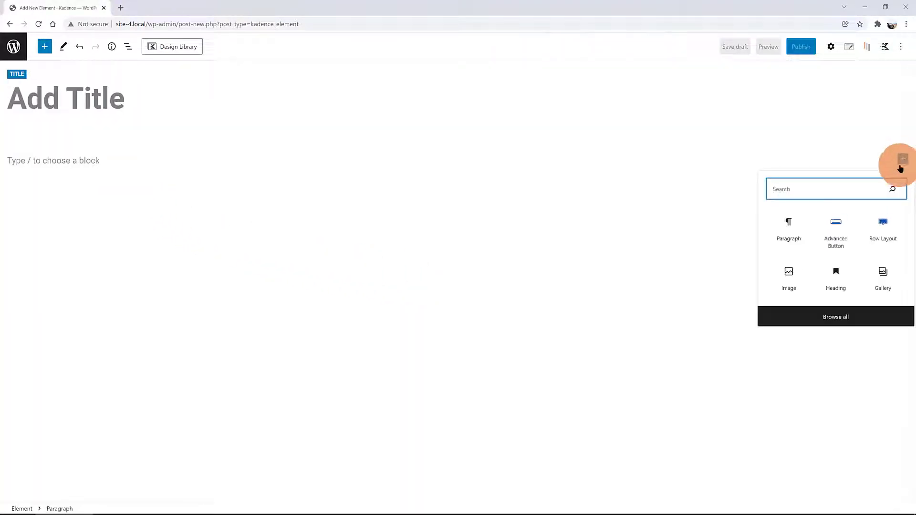
pyautogui.click(876, 227)
pyautogui.click(266, 194)
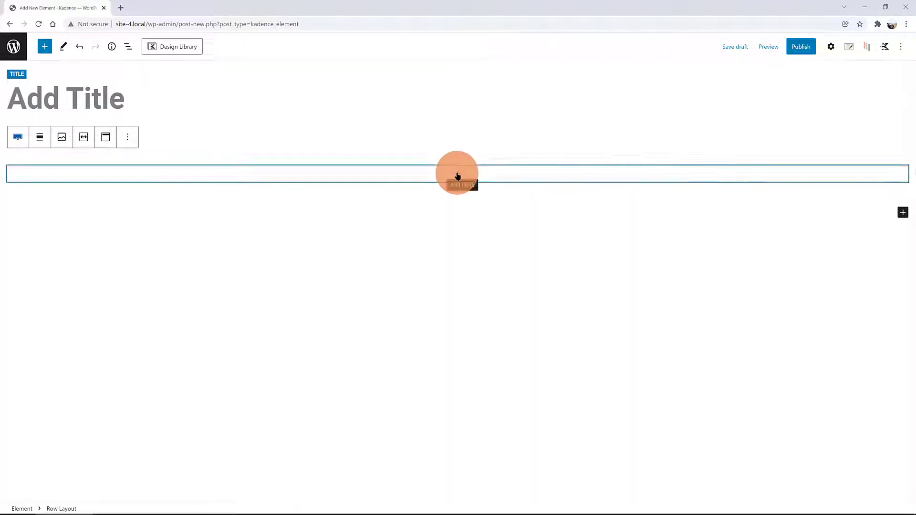
pyautogui.click(457, 176)
pyautogui.click(412, 295)
pyautogui.click(458, 181)
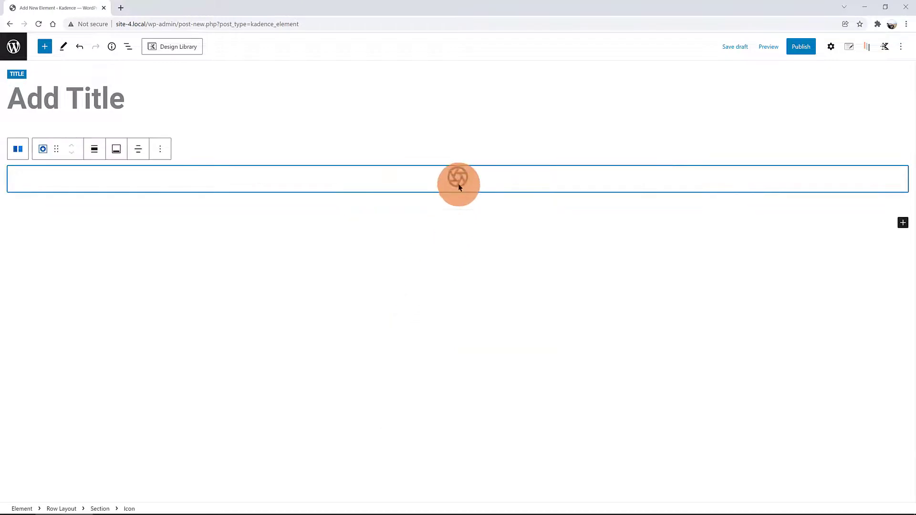
pyautogui.click(895, 327)
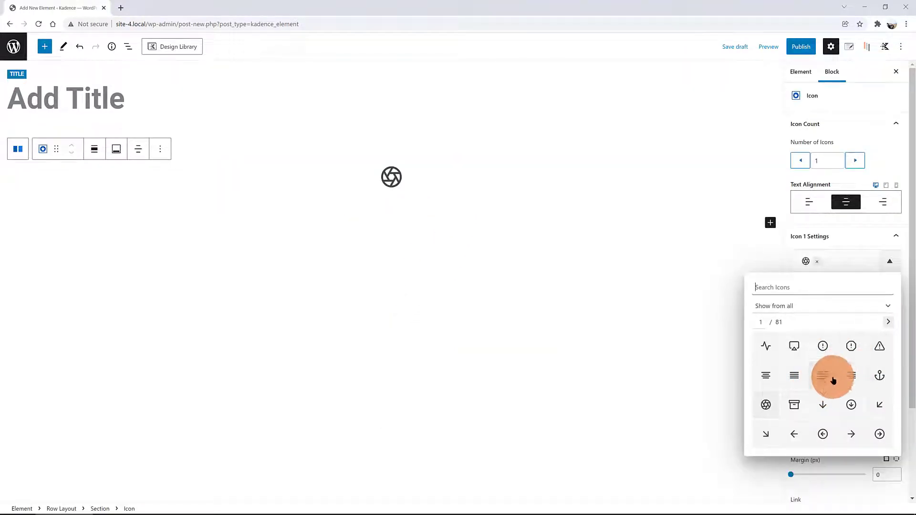
pyautogui.click(880, 404)
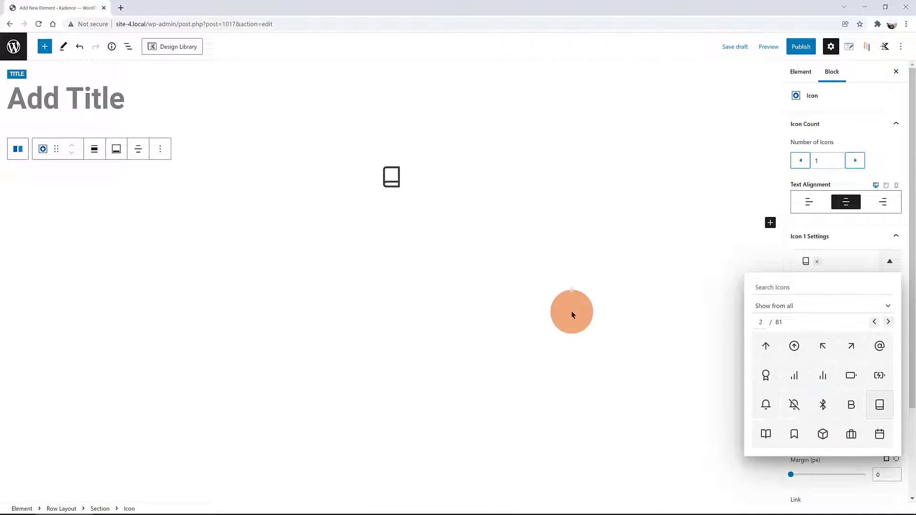
# Give the row's green border a 17 corner radius.
pyautogui.click(416, 219)
pyautogui.click(416, 219)
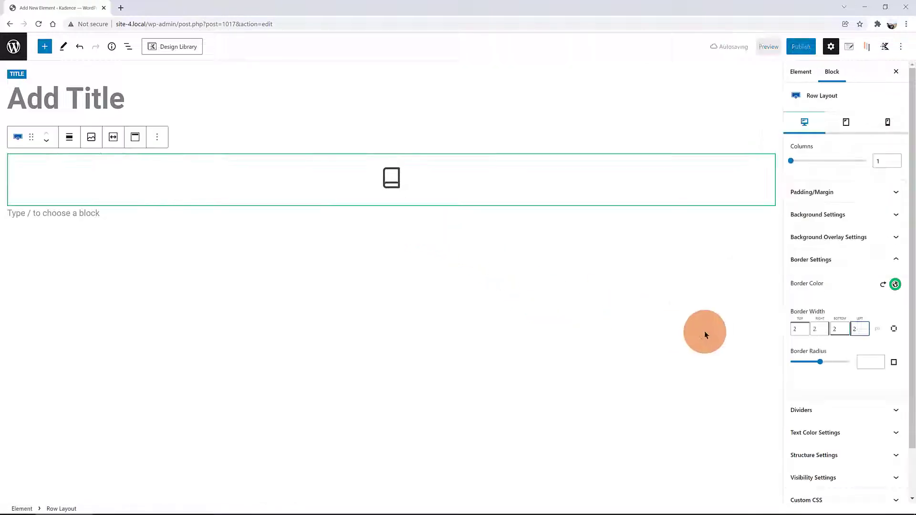
pyautogui.moveTo(820, 361); pyautogui.dragTo(794, 363)
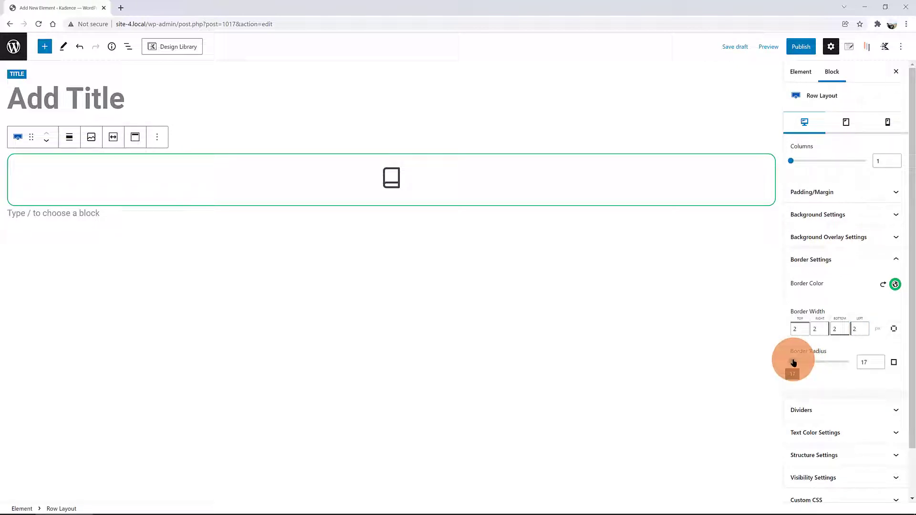
# Set the element's placement to Replace Header.
pyautogui.moveTo(794, 363); pyautogui.dragTo(794, 362)
pyautogui.click(399, 223)
pyautogui.click(849, 46)
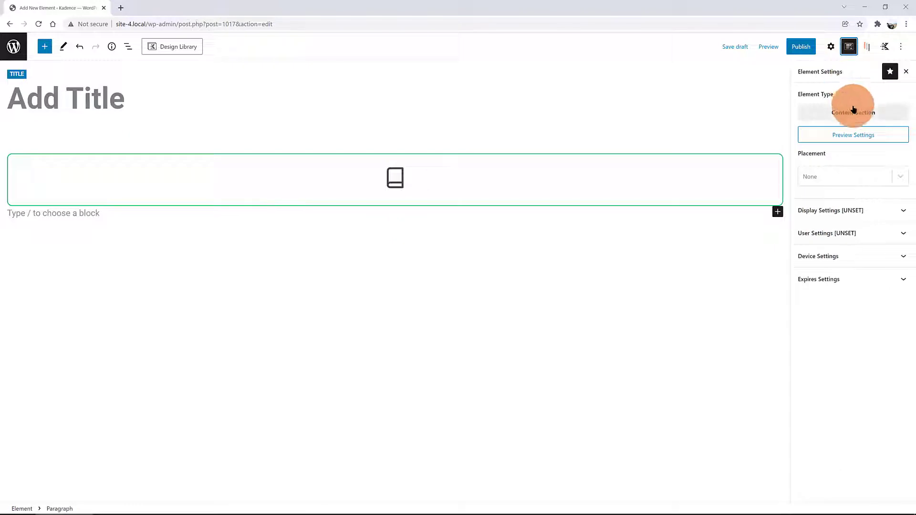
pyautogui.click(830, 178)
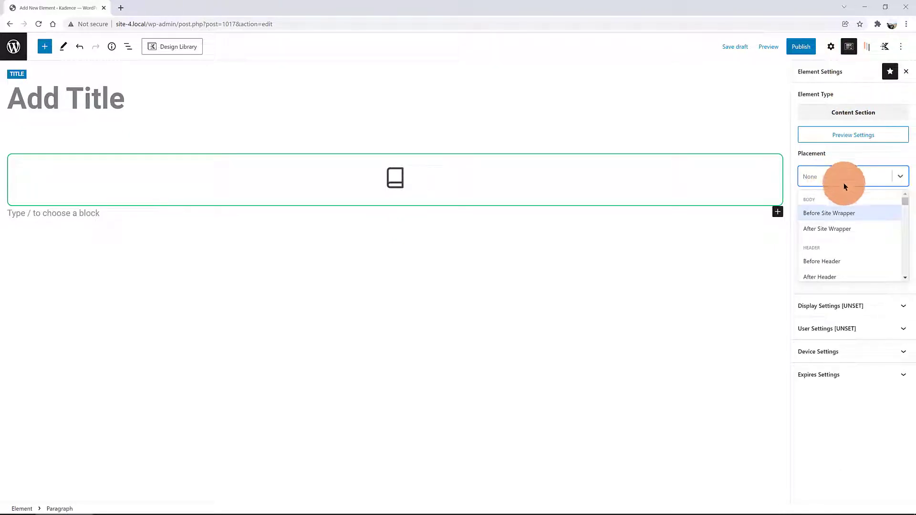
pyautogui.moveTo(904, 205); pyautogui.dragTo(905, 206)
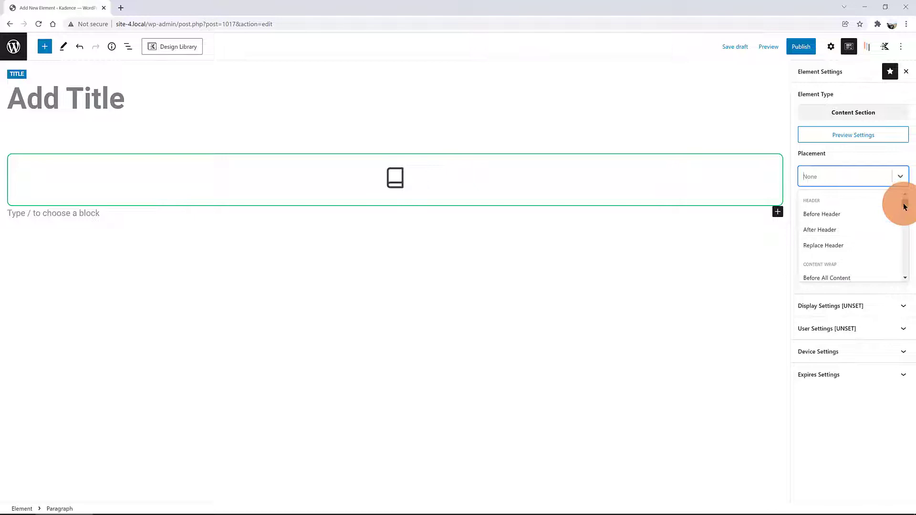
pyautogui.scroll(-2, 897, 222)
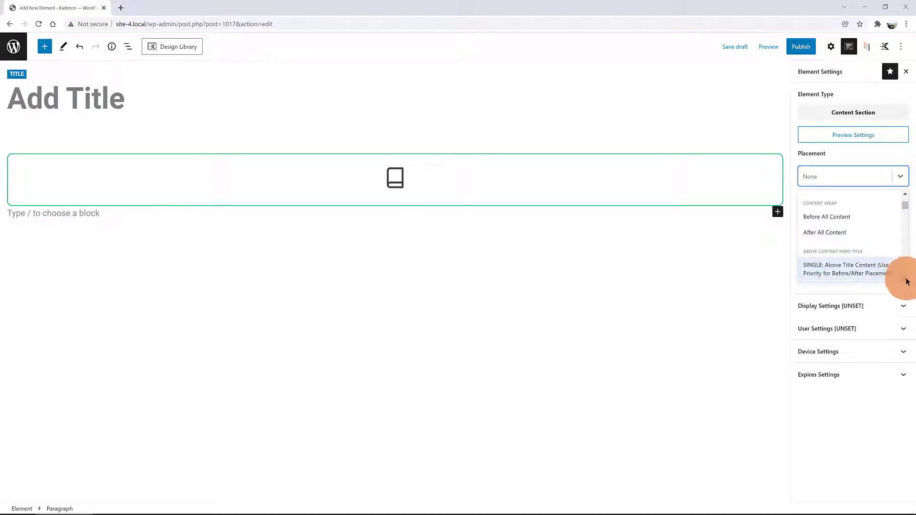
pyautogui.scroll(2, 849, 229)
pyautogui.click(845, 217)
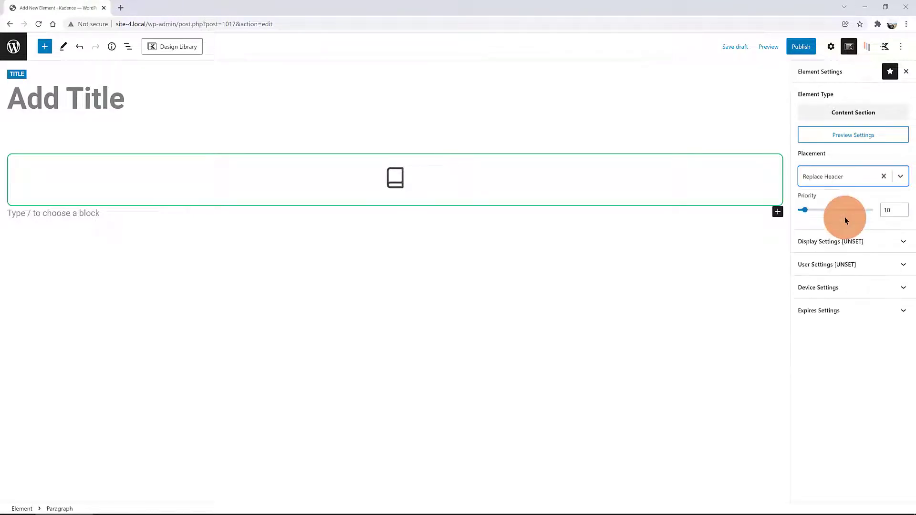
# Show the element only on single pages chosen individually, with About selected.
pyautogui.click(872, 241)
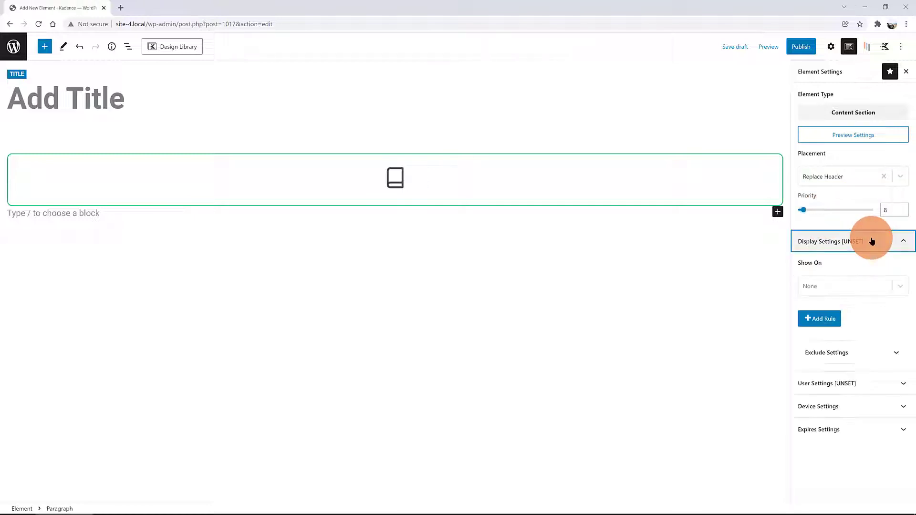
pyautogui.click(826, 285)
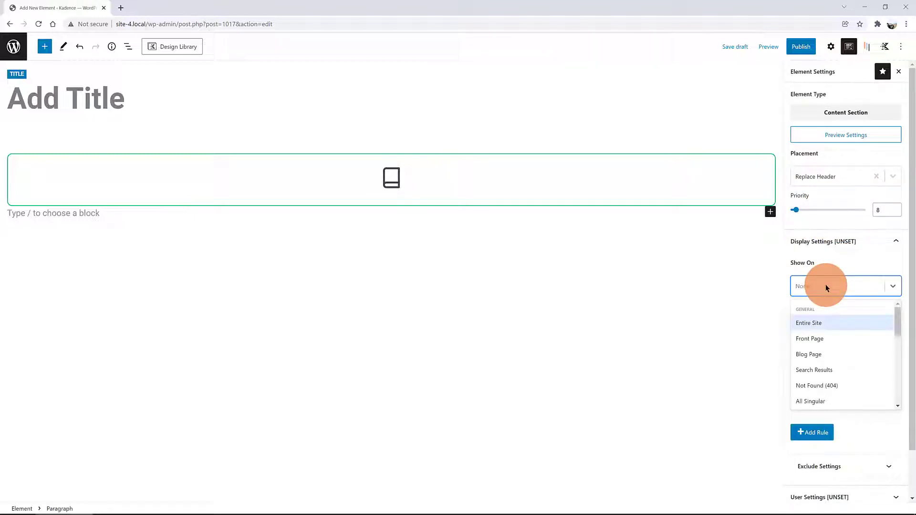
pyautogui.moveTo(896, 327); pyautogui.dragTo(883, 380)
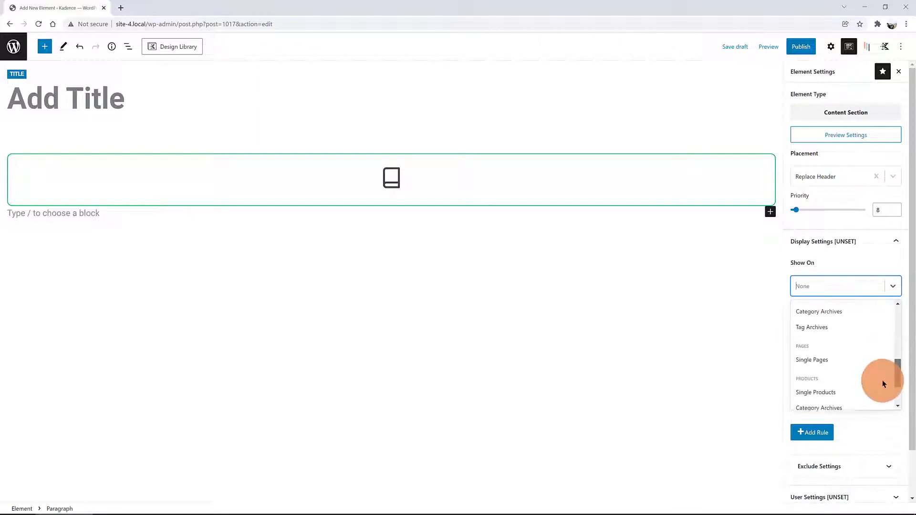
pyautogui.click(824, 354)
pyautogui.click(825, 322)
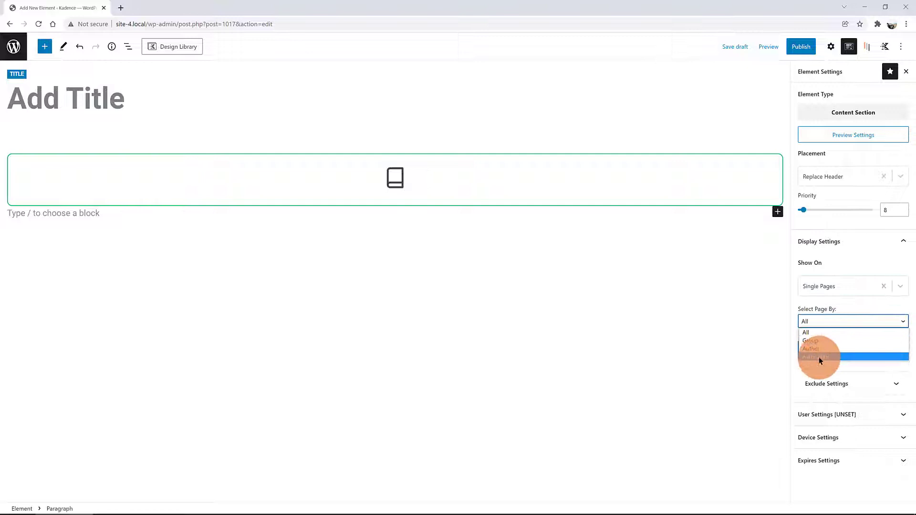
pyautogui.click(818, 357)
pyautogui.click(830, 344)
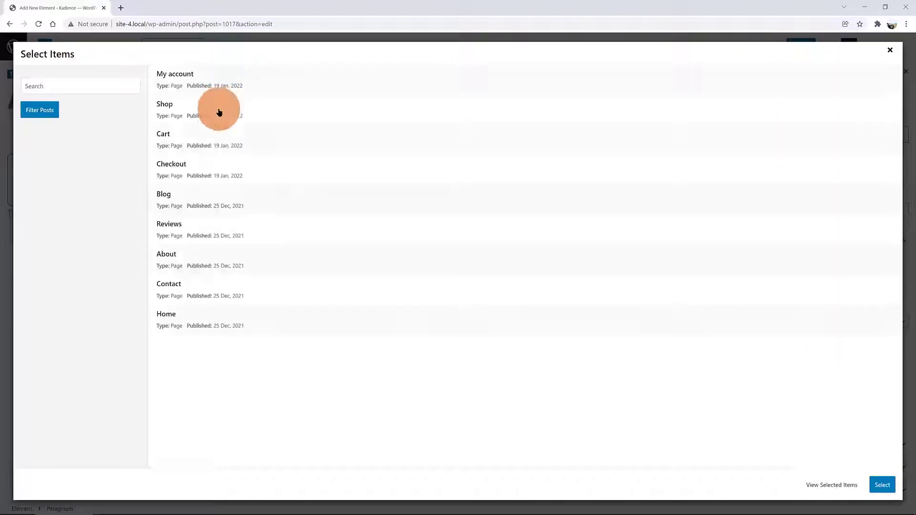
pyautogui.click(212, 263)
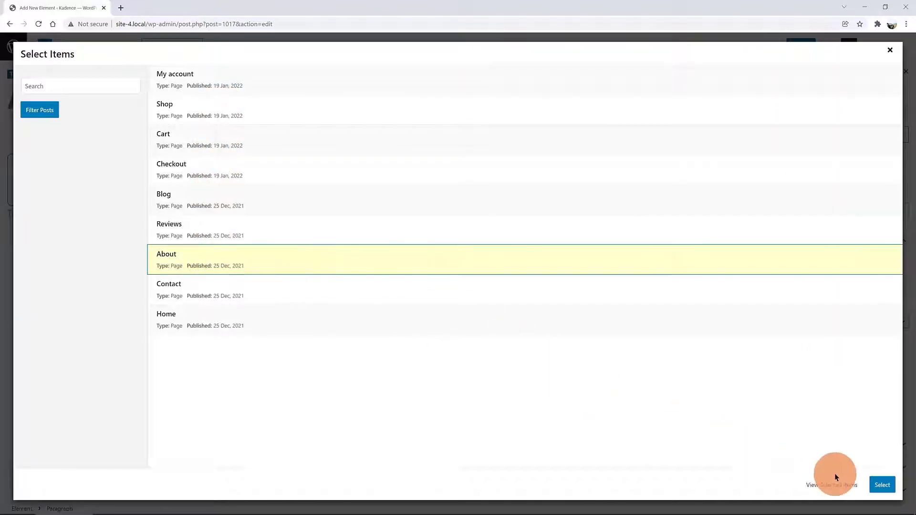
pyautogui.click(882, 487)
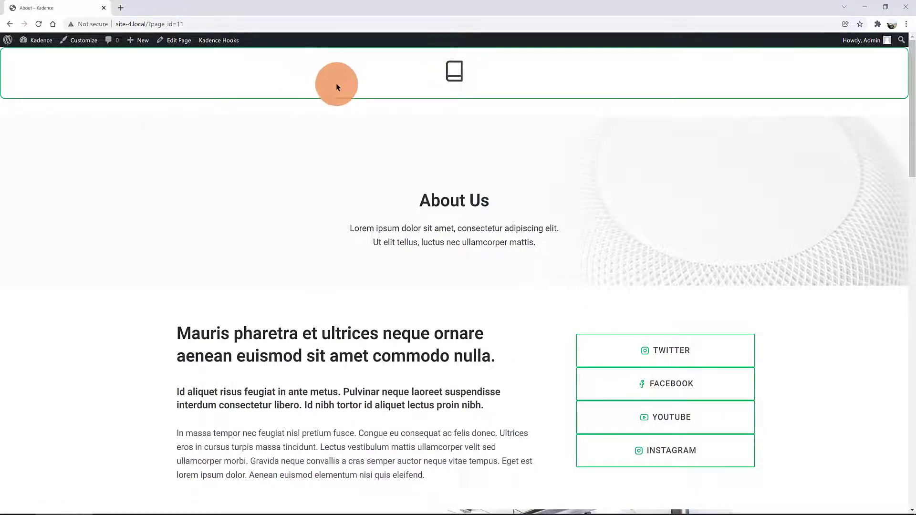
# Check the About page's book-icon header, then start another new Kadence element.
pyautogui.scroll(-4, 343, 92)
pyautogui.scroll(4, 349, 99)
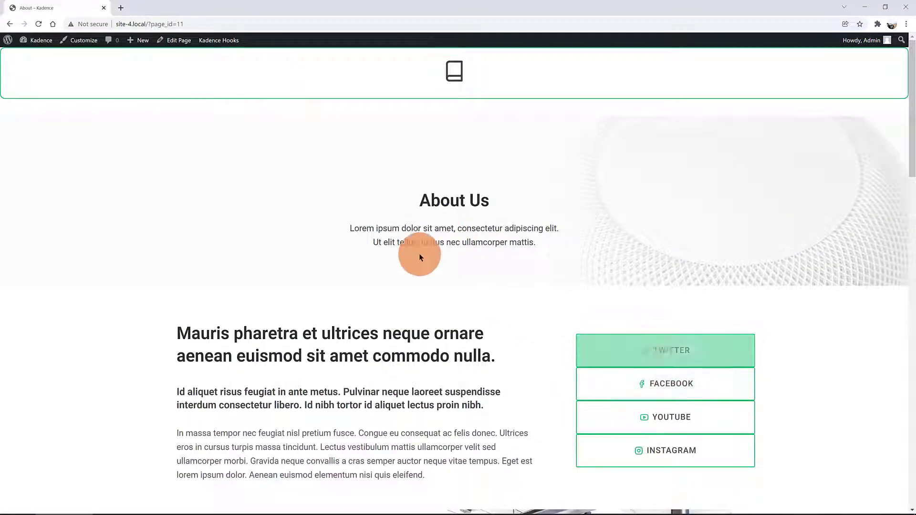
pyautogui.click(217, 41)
pyautogui.click(148, 60)
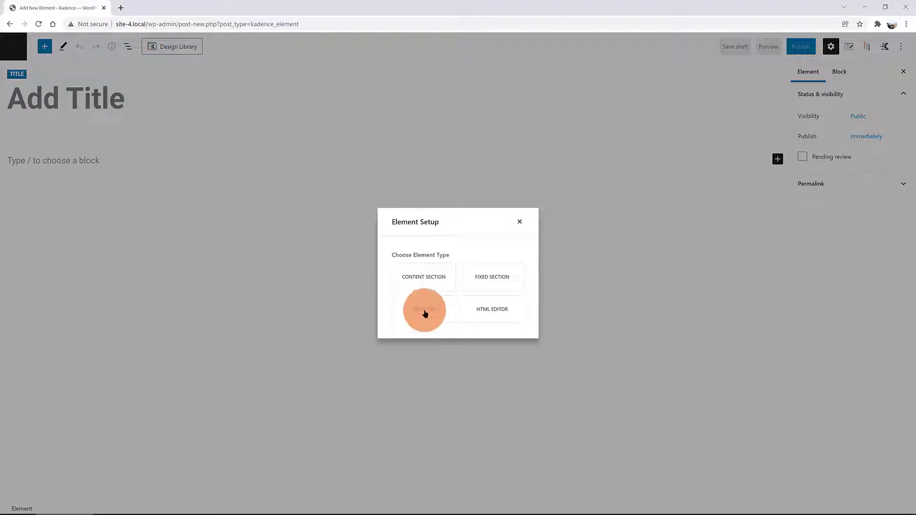
# Make the element a Content Section with a two-column 66.67%/33.33% Row Layout.
pyautogui.click(428, 283)
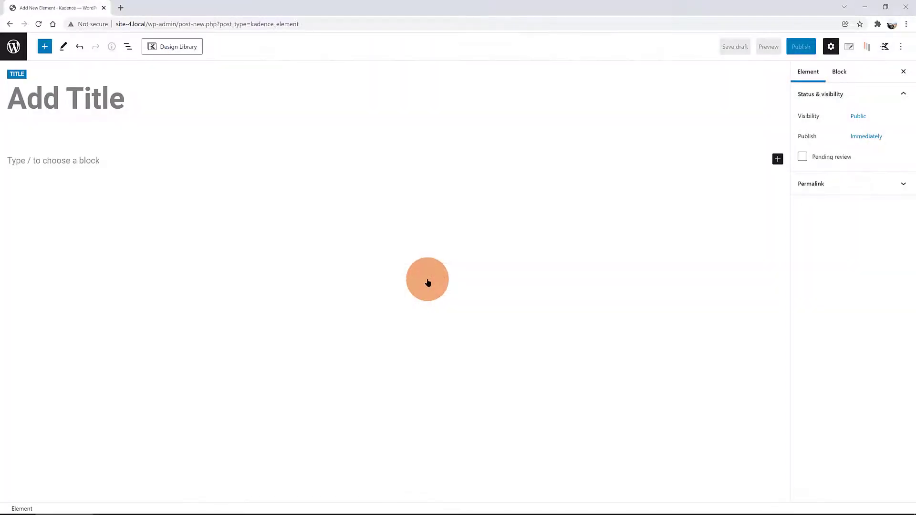
pyautogui.click(778, 159)
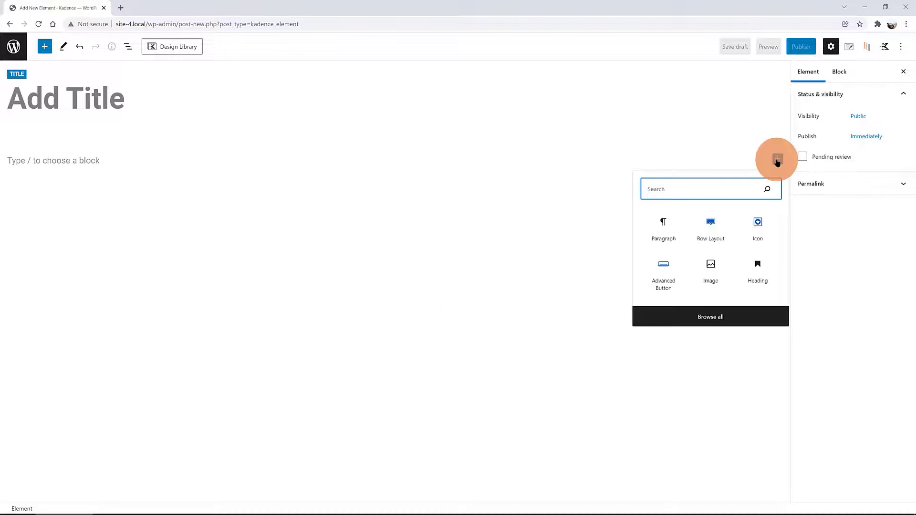
pyautogui.click(710, 228)
pyautogui.click(301, 196)
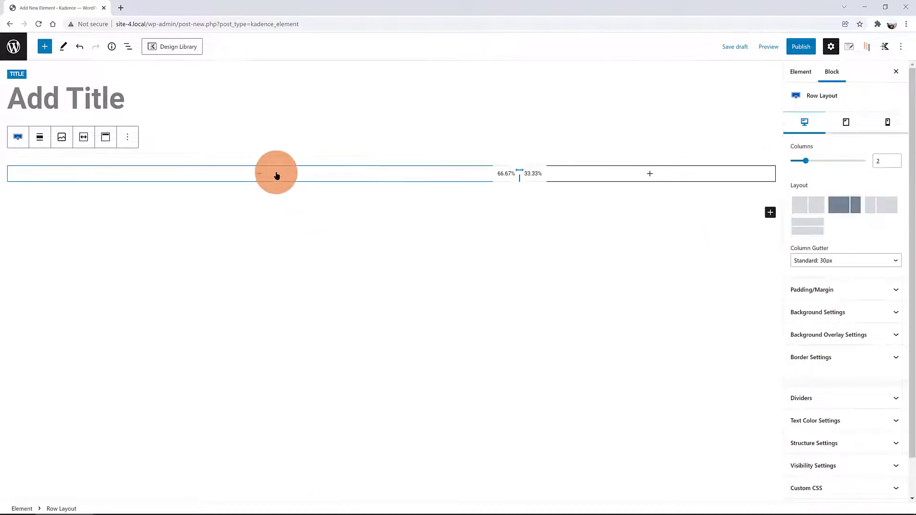
# Set the element's placement to Replace Footer.
pyautogui.click(849, 47)
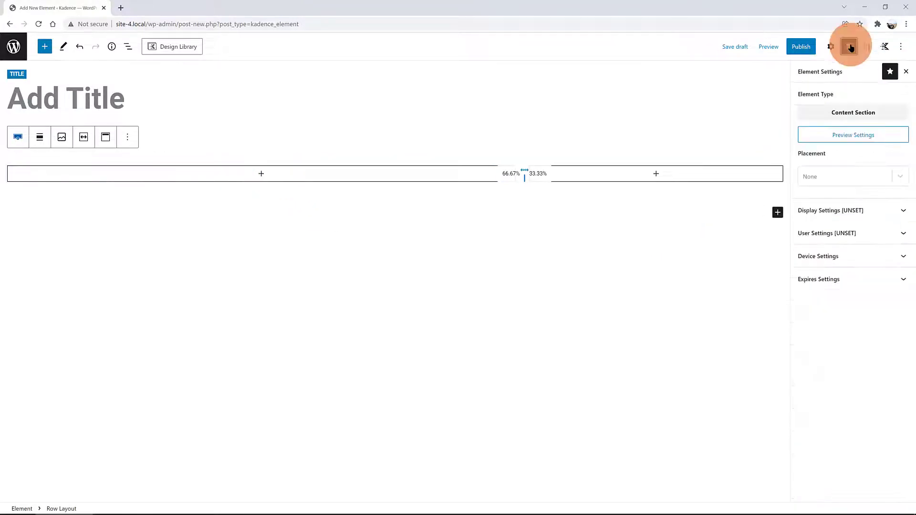
pyautogui.click(854, 176)
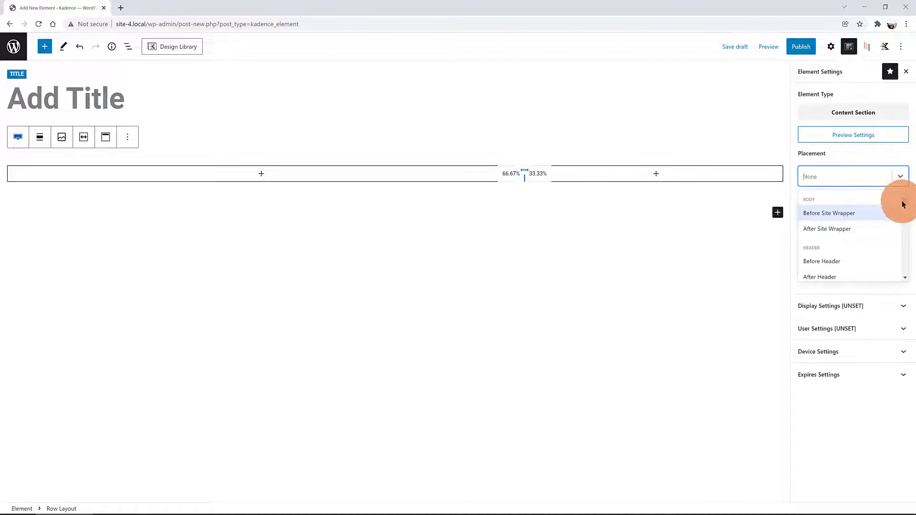
pyautogui.scroll(-4, 906, 280)
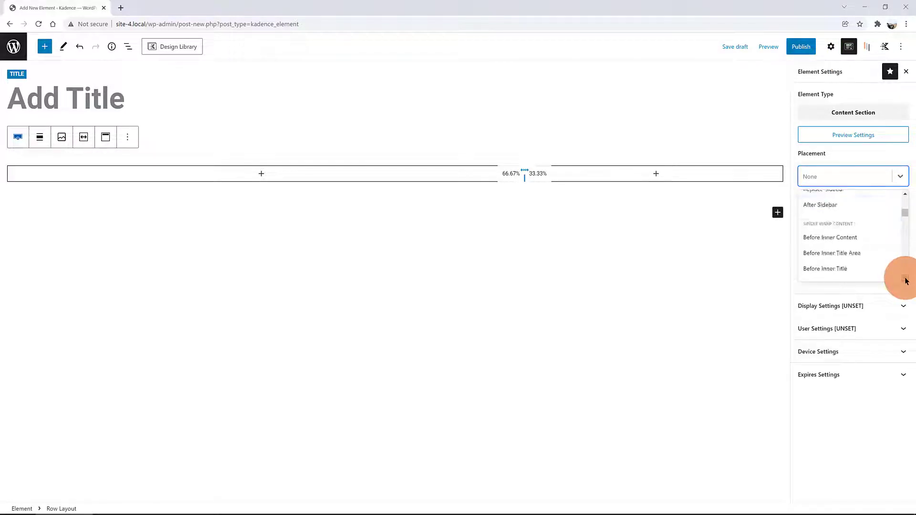
pyautogui.scroll(-5, 905, 280)
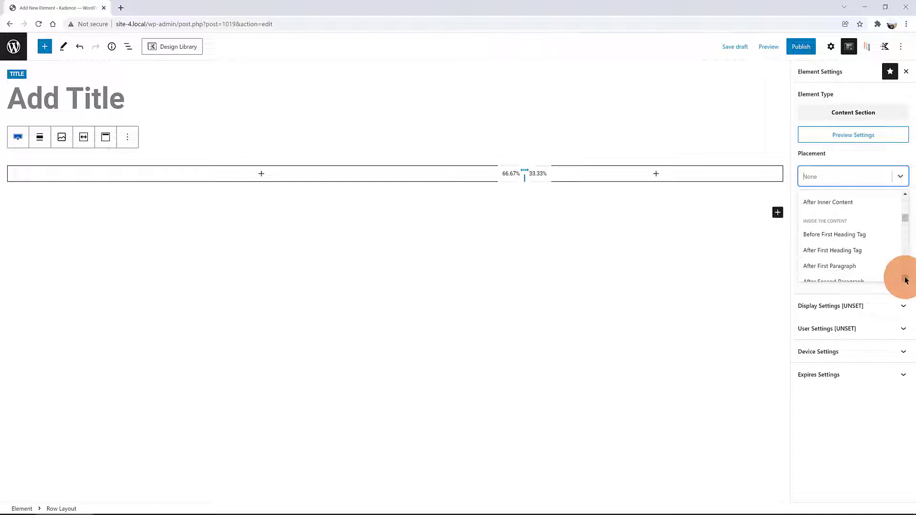
pyautogui.scroll(-5, 905, 280)
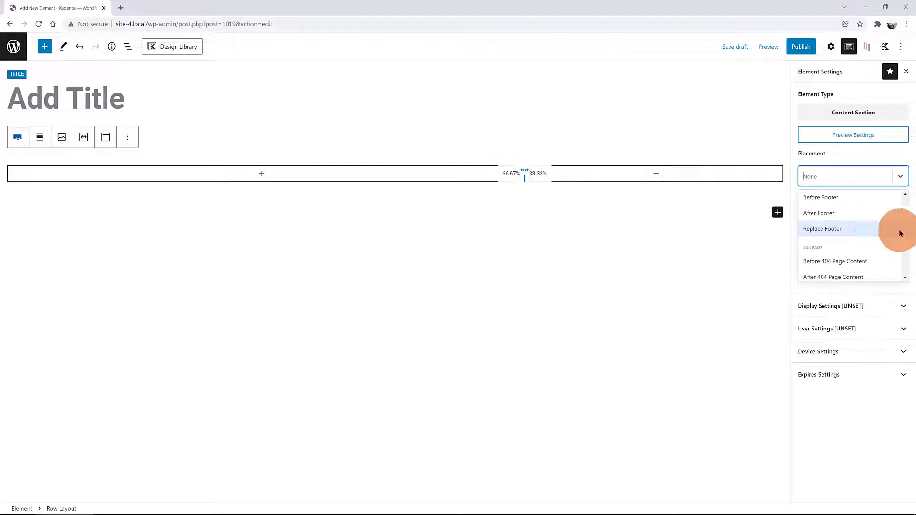
pyautogui.click(859, 231)
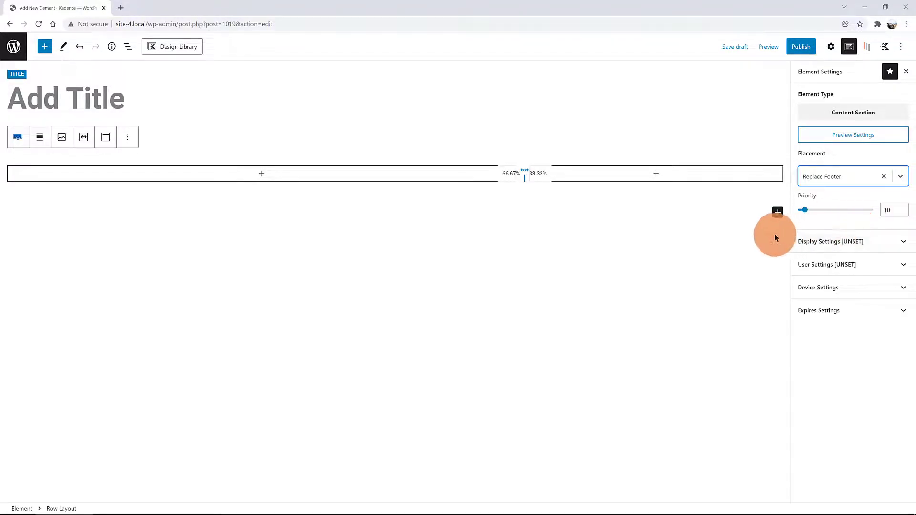
# Show it on single pages chosen individually, including the About page.
pyautogui.click(879, 241)
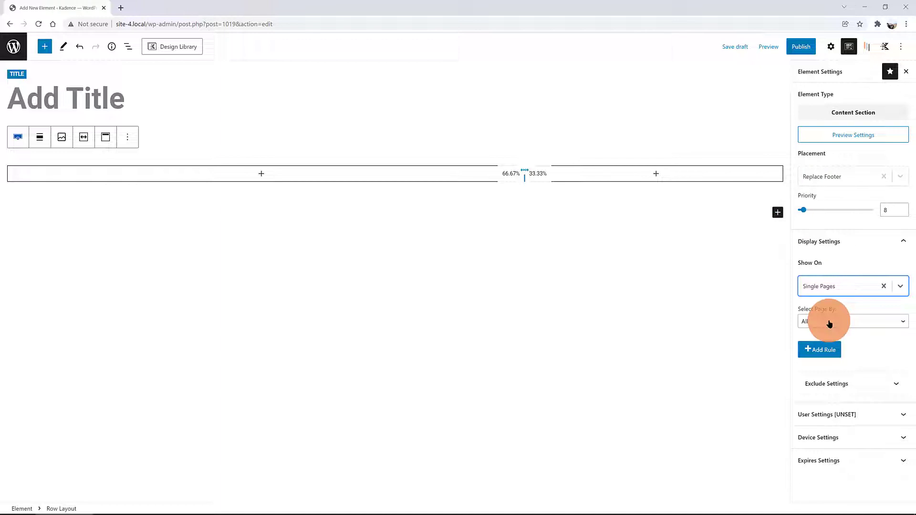
pyautogui.click(830, 322)
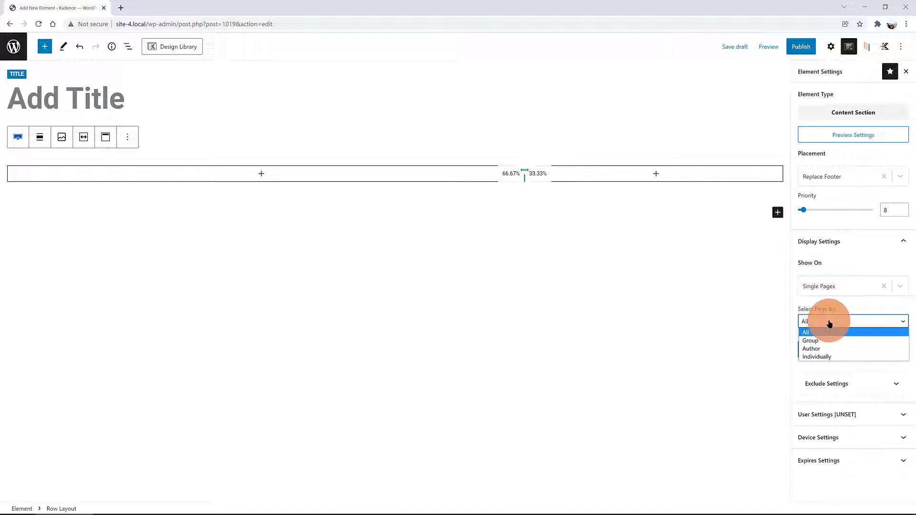
pyautogui.click(821, 357)
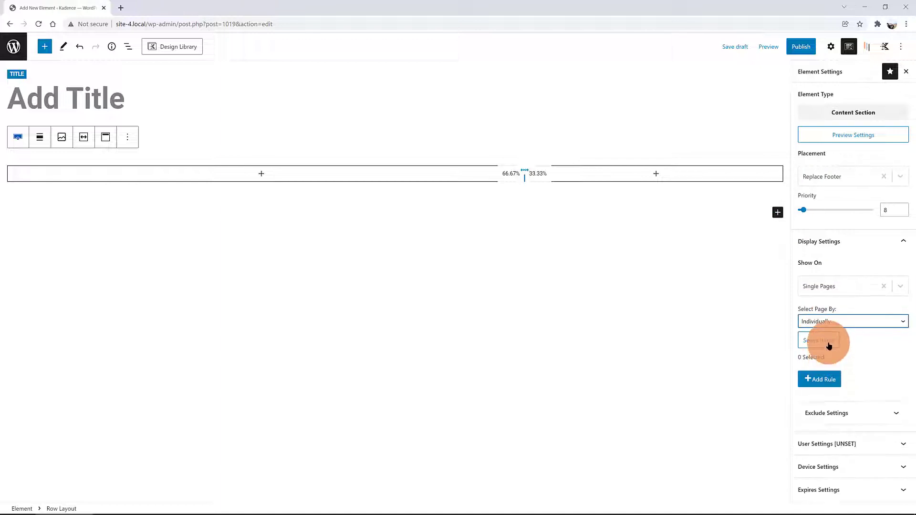
pyautogui.click(829, 343)
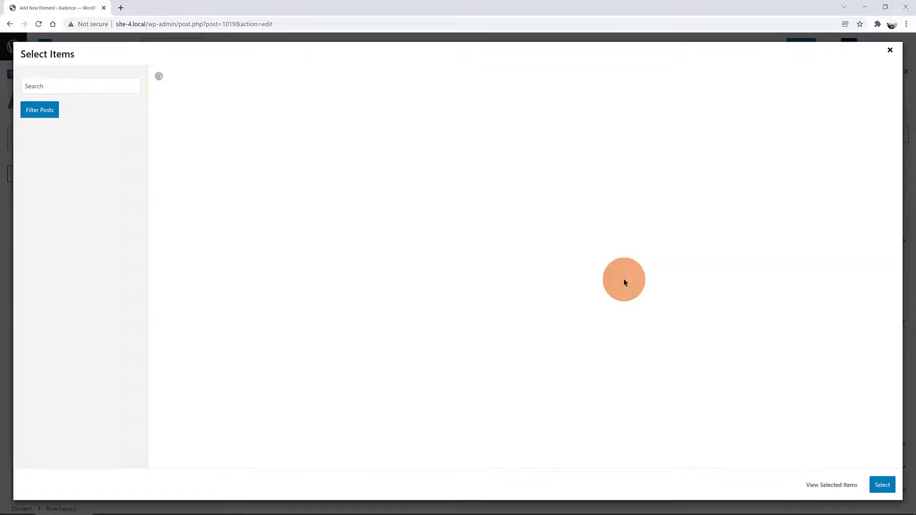
pyautogui.click(623, 274)
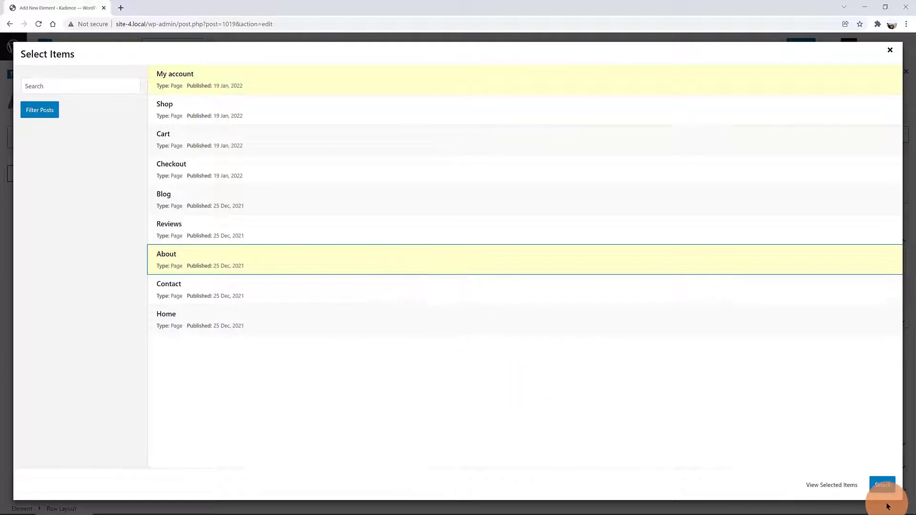
pyautogui.click(883, 485)
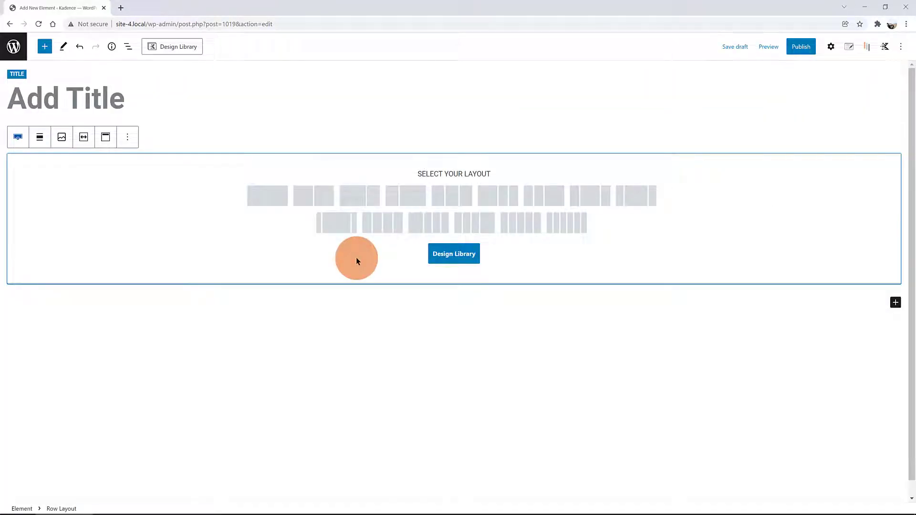
# Switch the row to three equal columns and put a Twitter icon in the first.
pyautogui.click(449, 196)
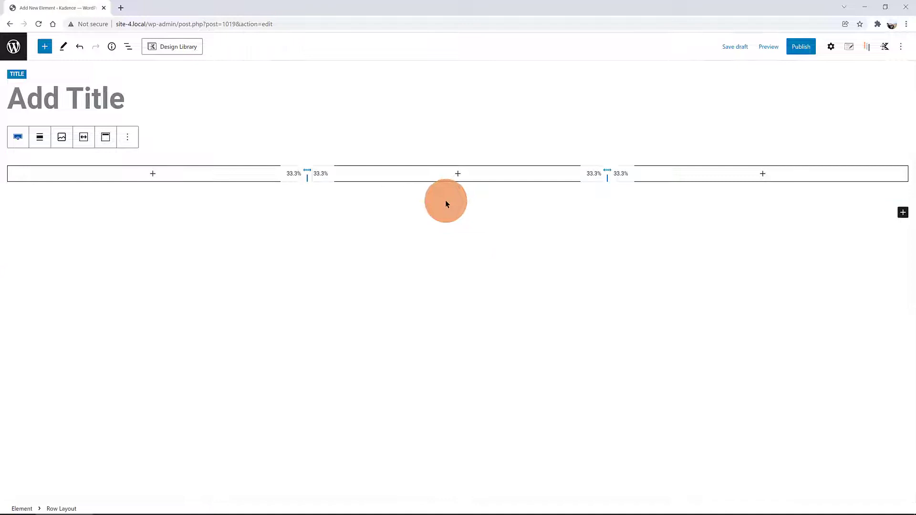
pyautogui.click(152, 177)
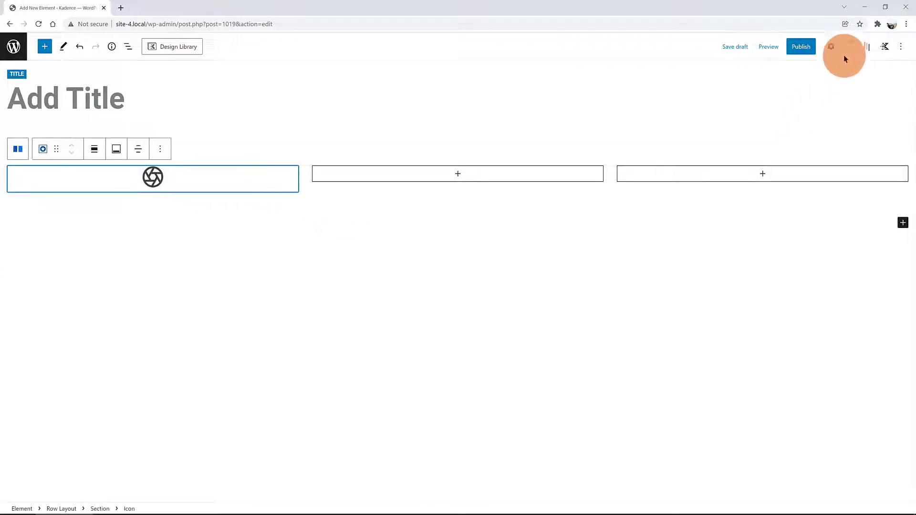
pyautogui.click(830, 47)
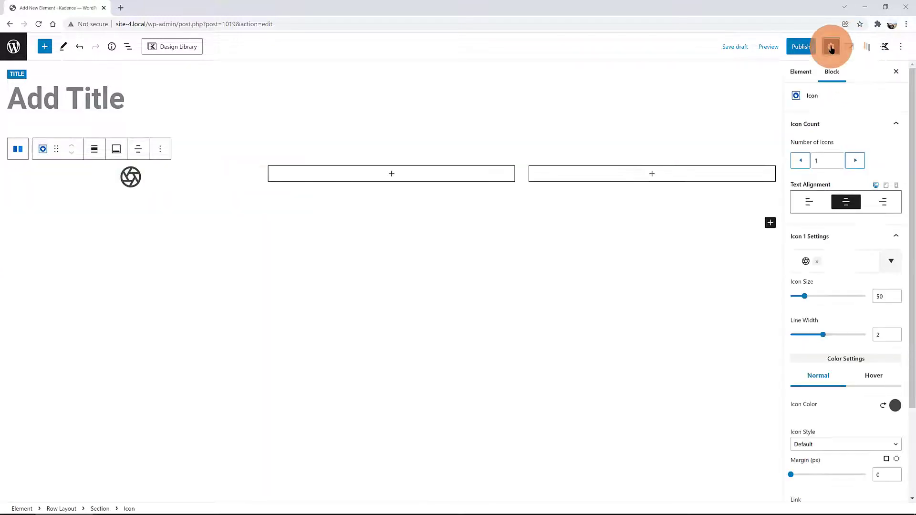
pyautogui.click(841, 264)
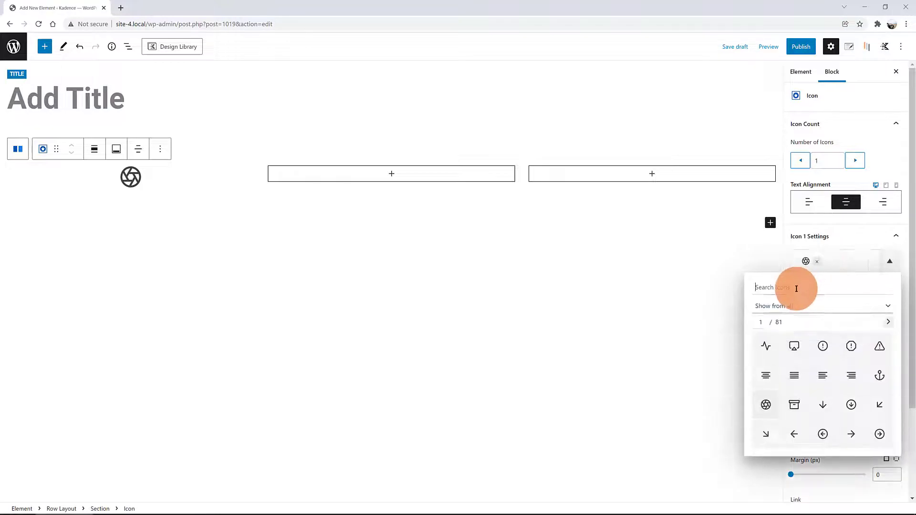
pyautogui.write('Twitter')
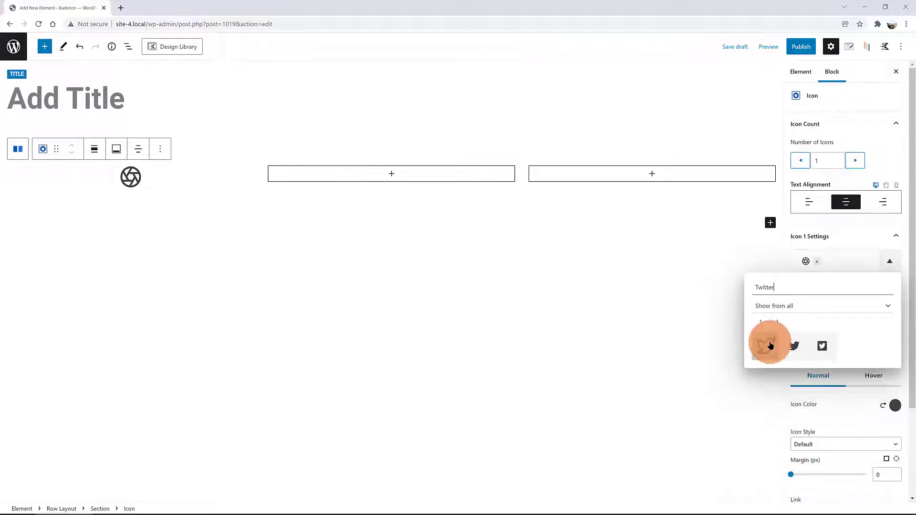
pyautogui.click(766, 347)
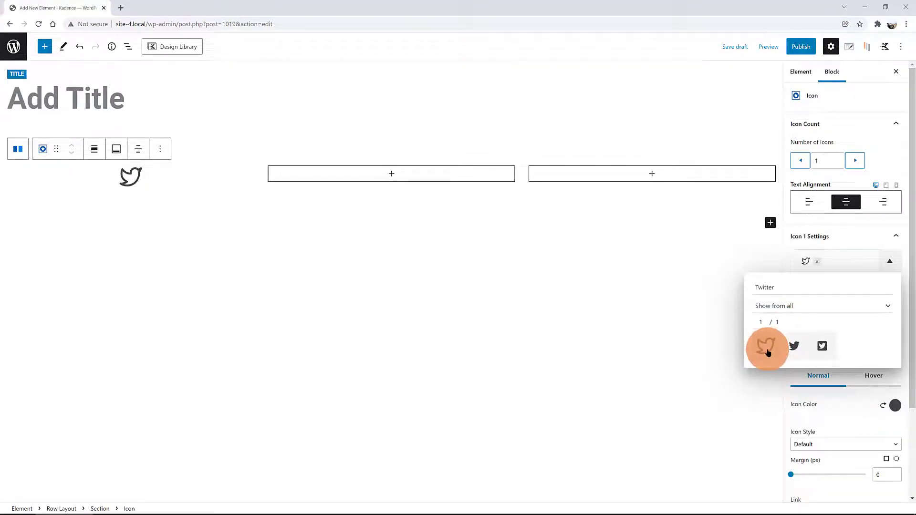
# Give the Row Layout a green background.
pyautogui.click(128, 46)
pyautogui.click(80, 95)
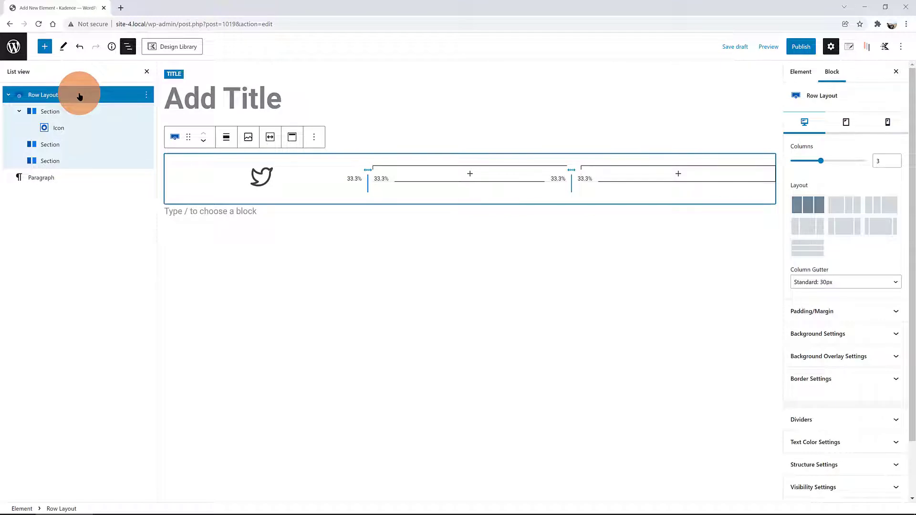
pyautogui.click(874, 333)
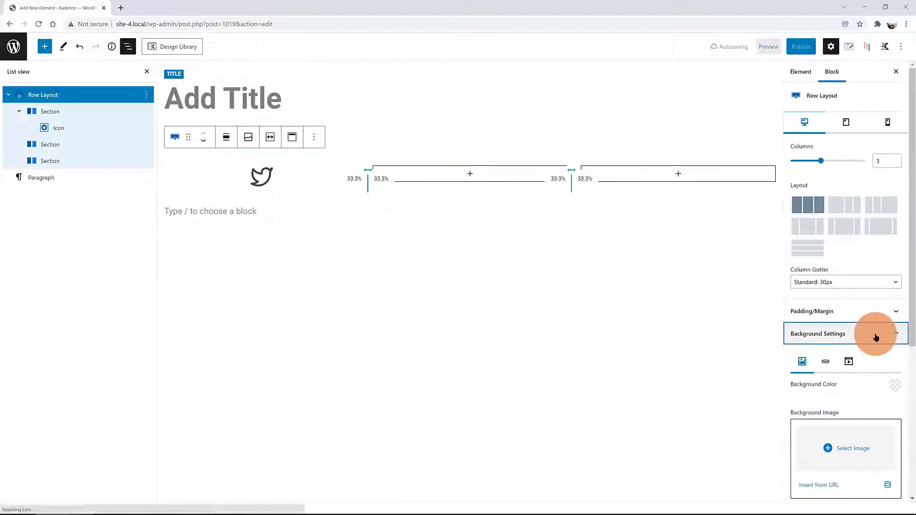
pyautogui.click(895, 385)
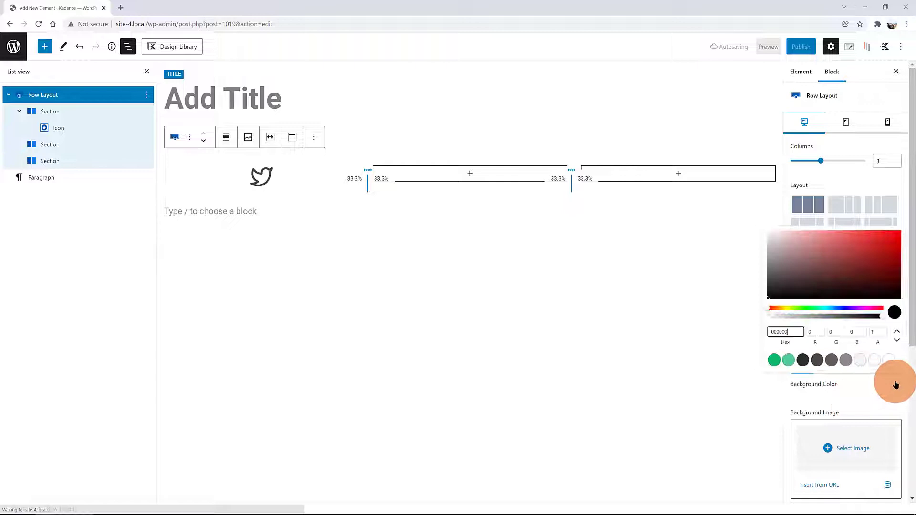
pyautogui.click(774, 360)
# Copy the icon into the middle and right columns as YouTube and Facebook.
pyautogui.moveTo(261, 176); pyautogui.dragTo(457, 207)
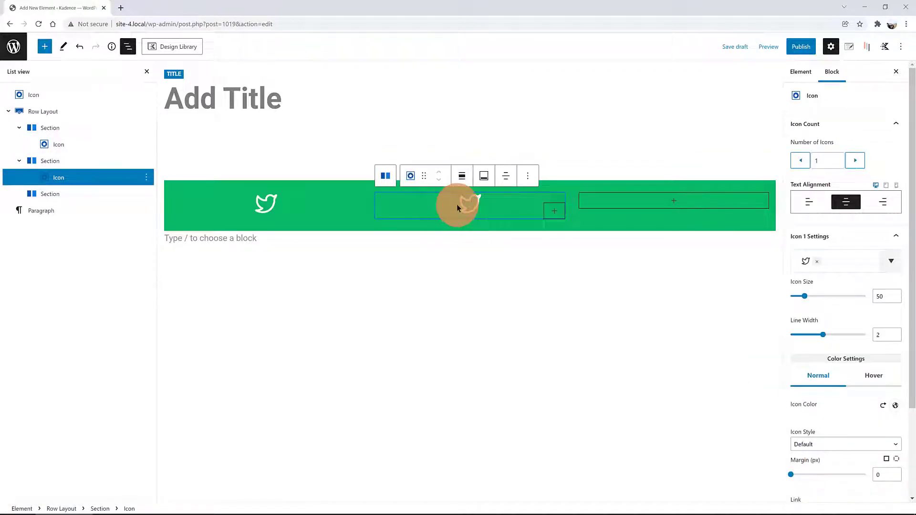
pyautogui.click(842, 258)
pyautogui.click(766, 345)
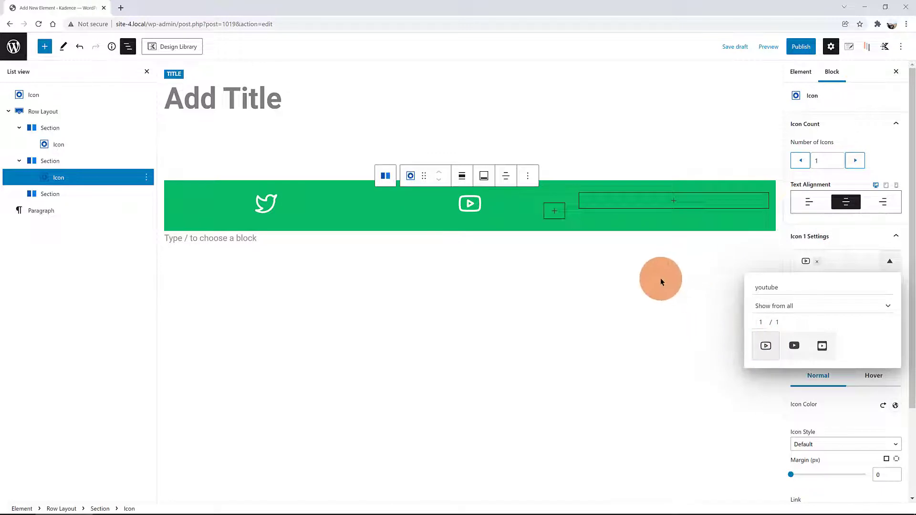
pyautogui.click(660, 282)
pyautogui.hotkey('ctrl', 'shift', 'd')
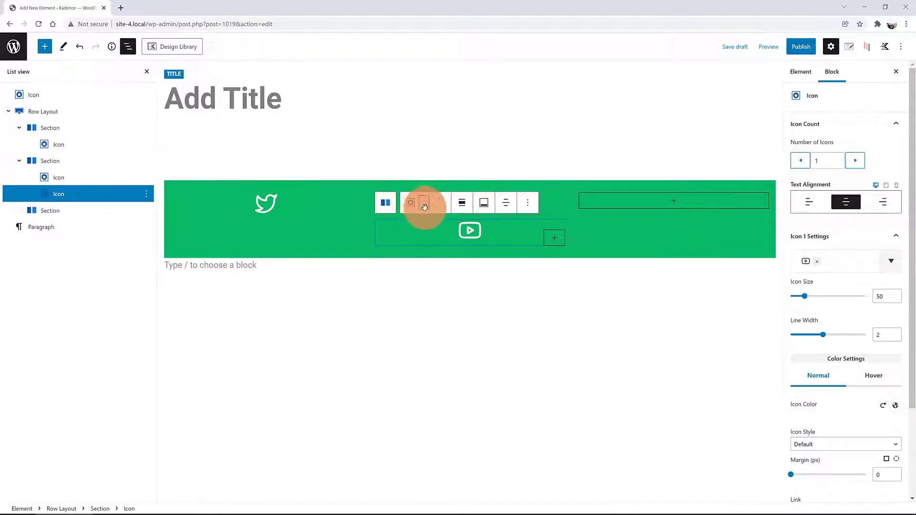
pyautogui.moveTo(424, 206); pyautogui.dragTo(623, 204)
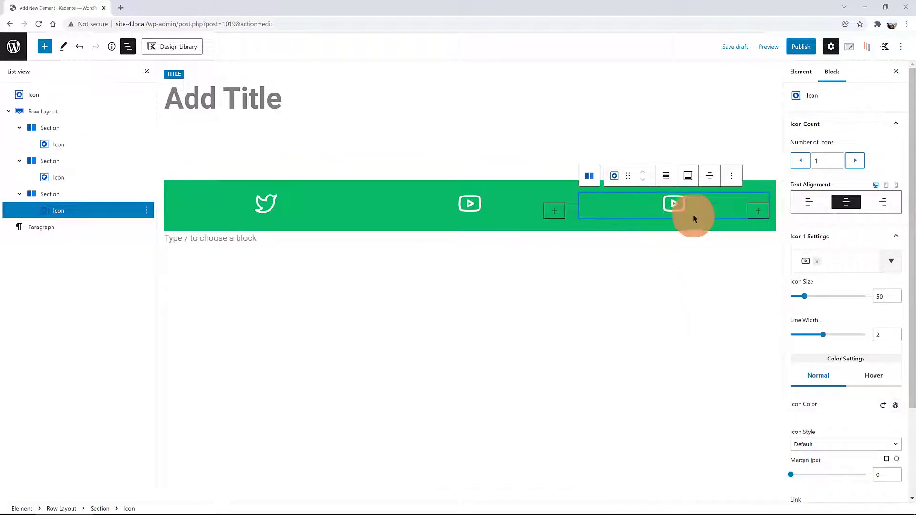
pyautogui.click(817, 261)
pyautogui.click(831, 261)
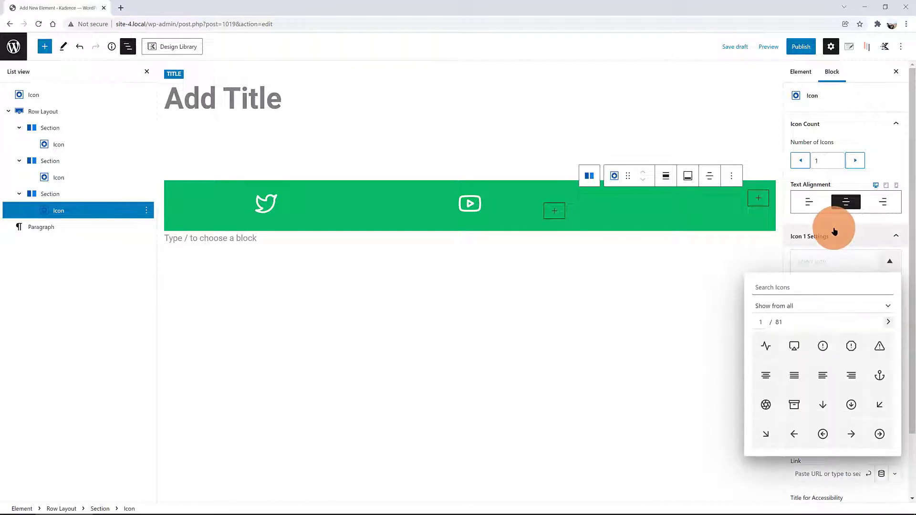
pyautogui.write('face')
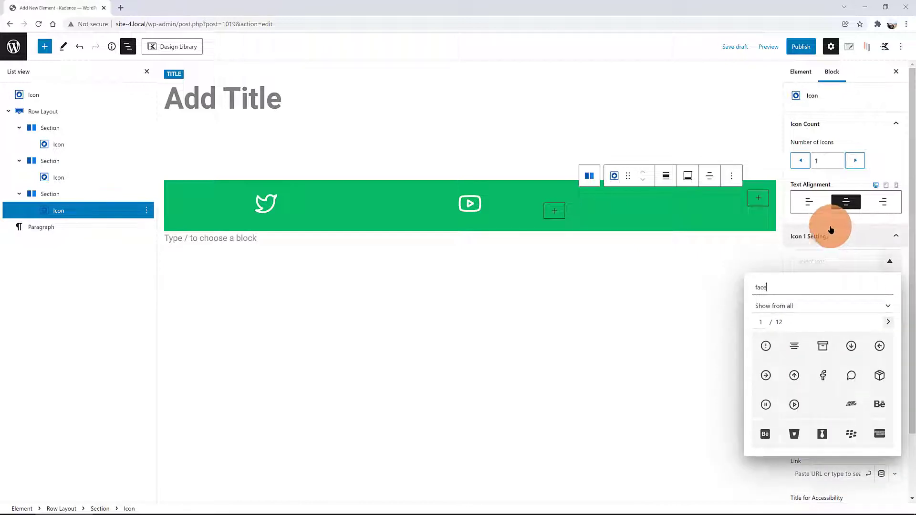
pyautogui.click(823, 376)
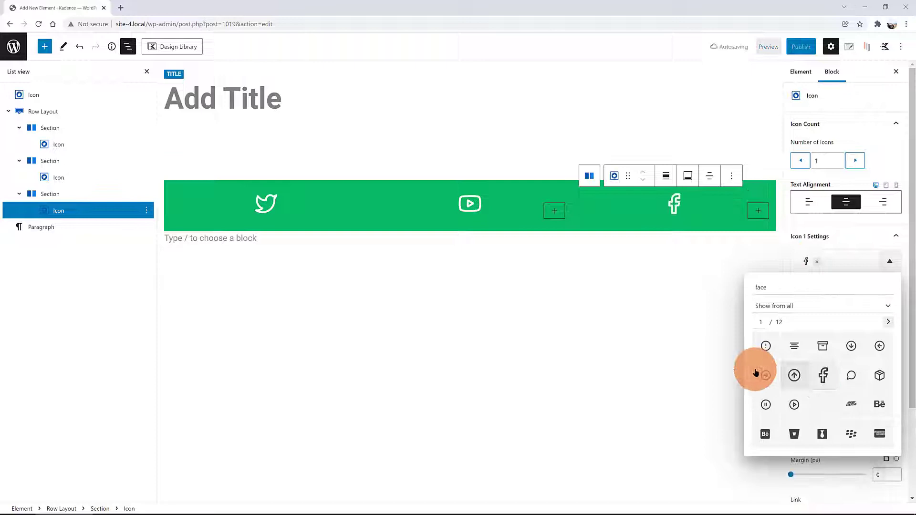
pyautogui.click(581, 337)
pyautogui.click(893, 123)
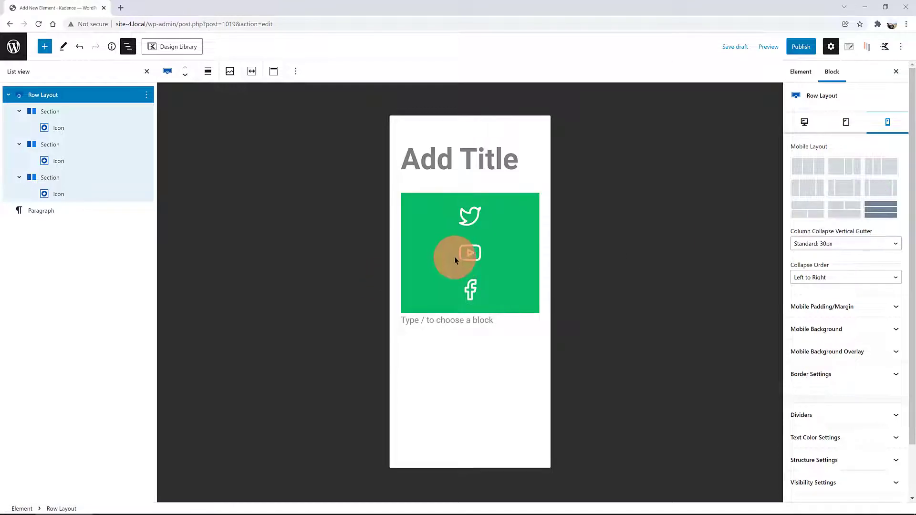
pyautogui.click(803, 123)
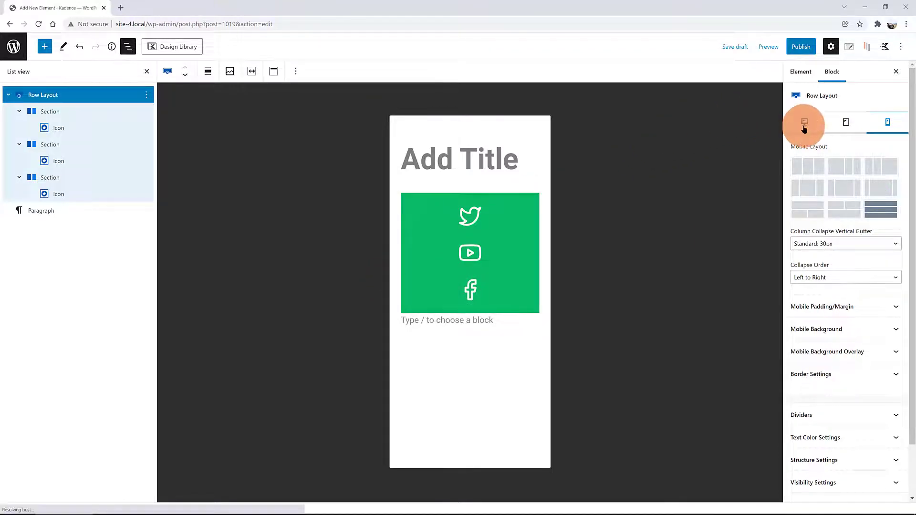
pyautogui.click(843, 124)
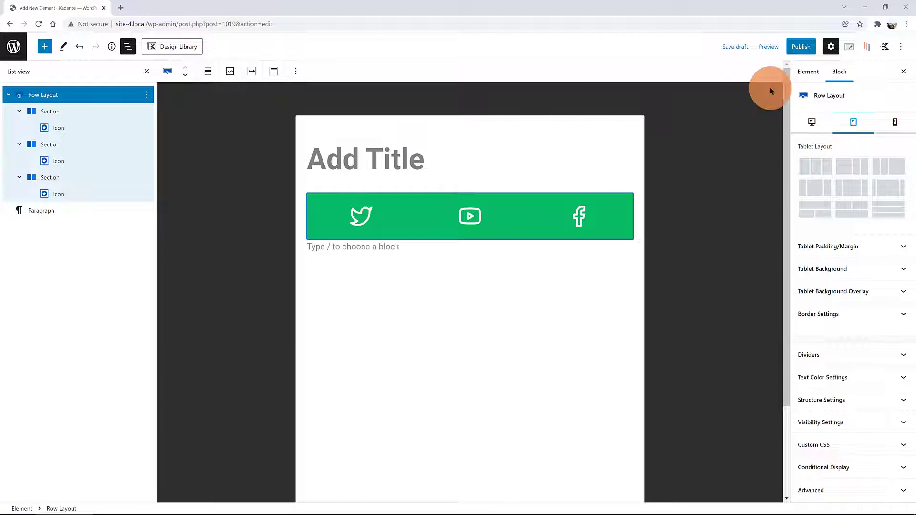
pyautogui.click(812, 122)
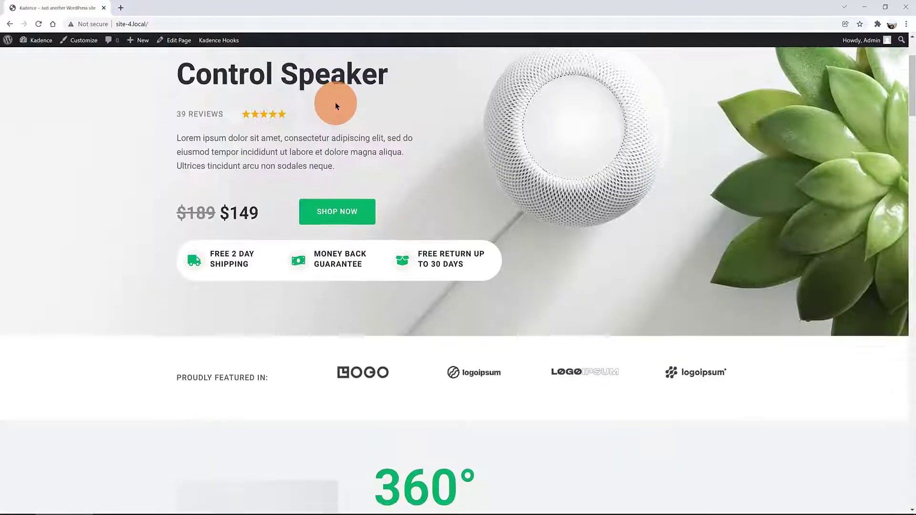
# View the About page to check the green Twitter, YouTube and Facebook footer.
pyautogui.scroll(3, 338, 102)
pyautogui.moveTo(587, 68)
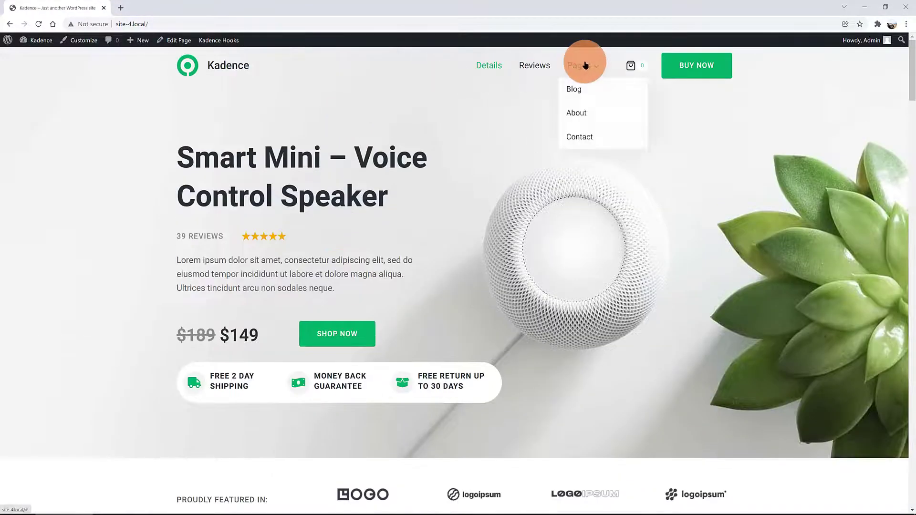
pyautogui.click(579, 116)
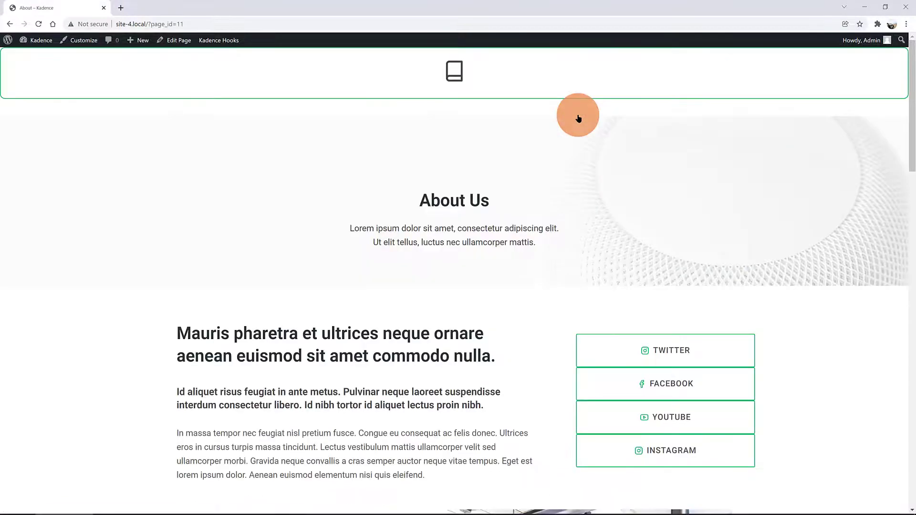
pyautogui.scroll(-20, 454, 117)
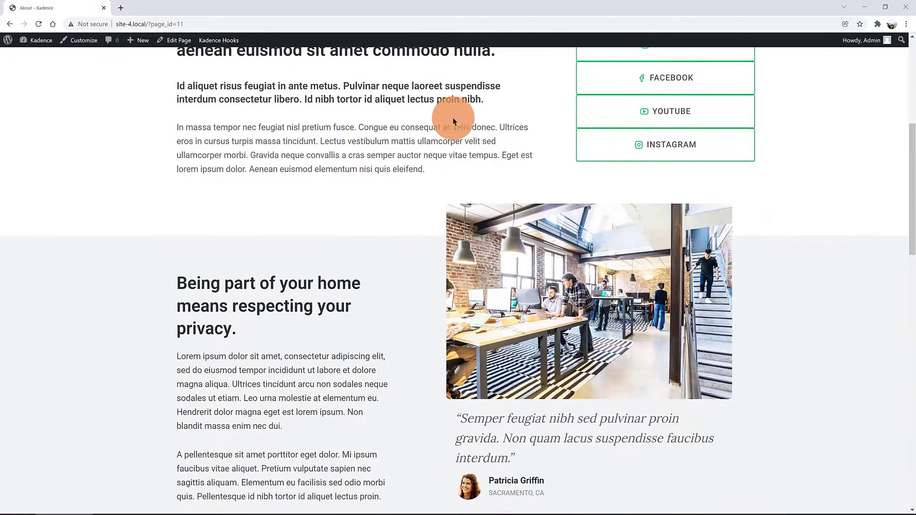
pyautogui.scroll(-3, 446, 119)
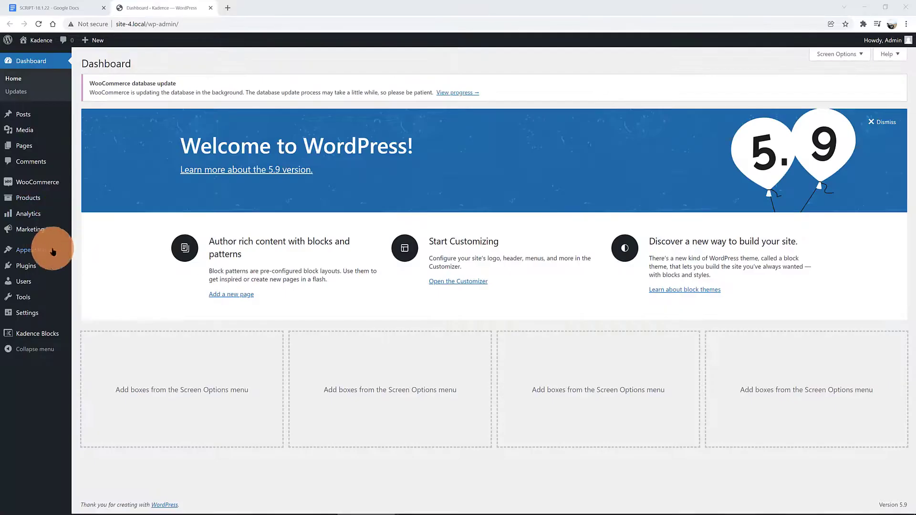
# Reopen the footer element and clear the Row Layout's green background.
pyautogui.moveTo(47, 251)
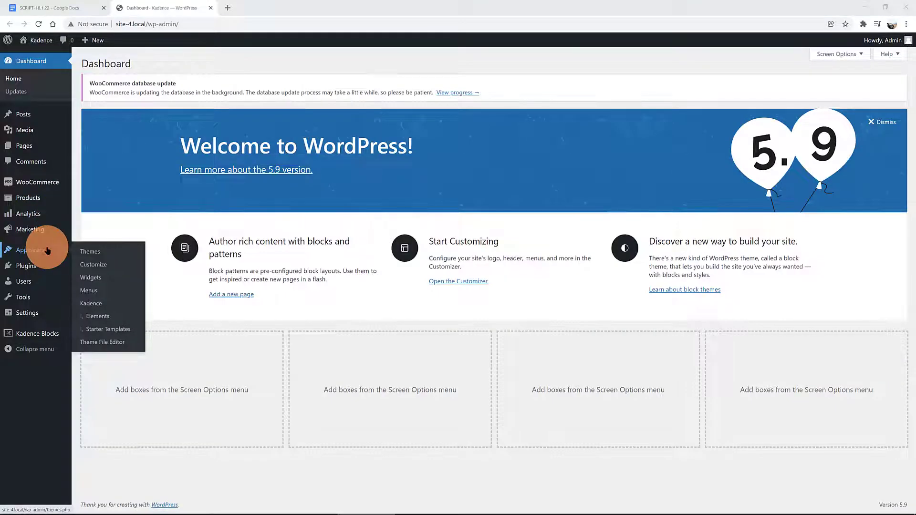
pyautogui.click(82, 317)
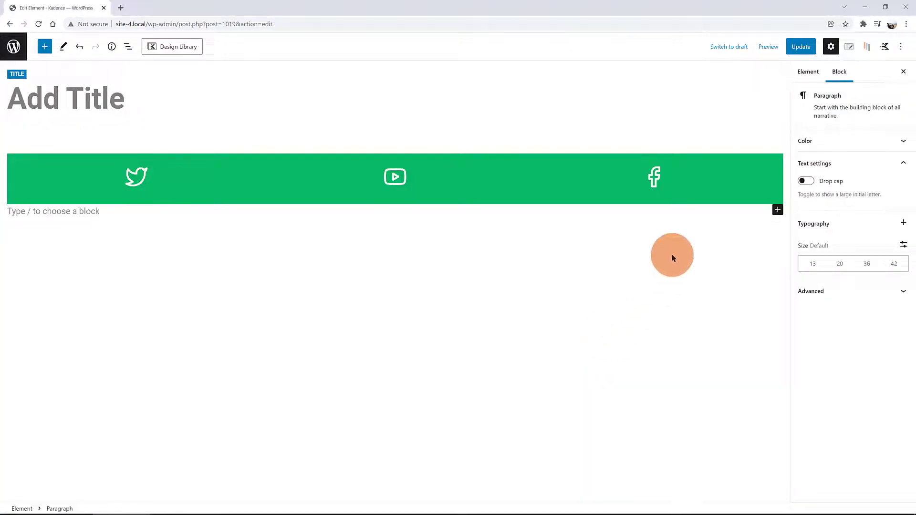
pyautogui.click(510, 153)
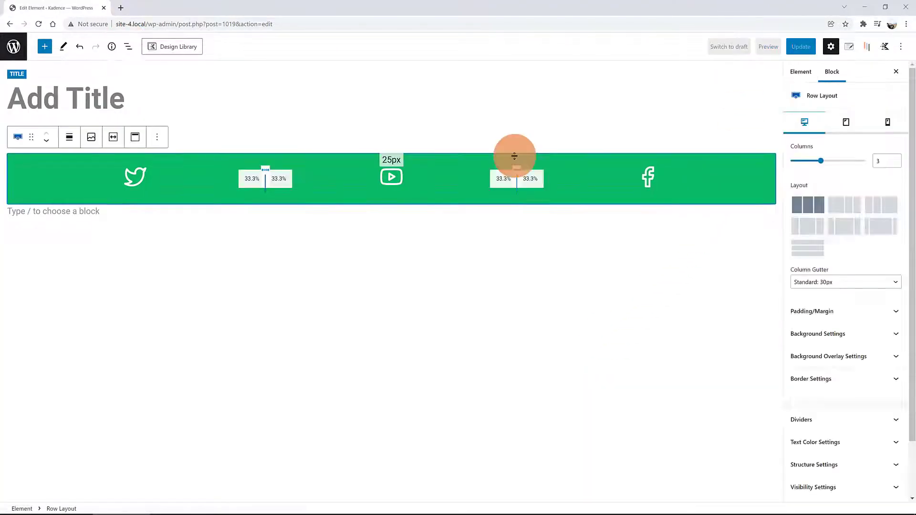
pyautogui.click(128, 47)
pyautogui.click(109, 96)
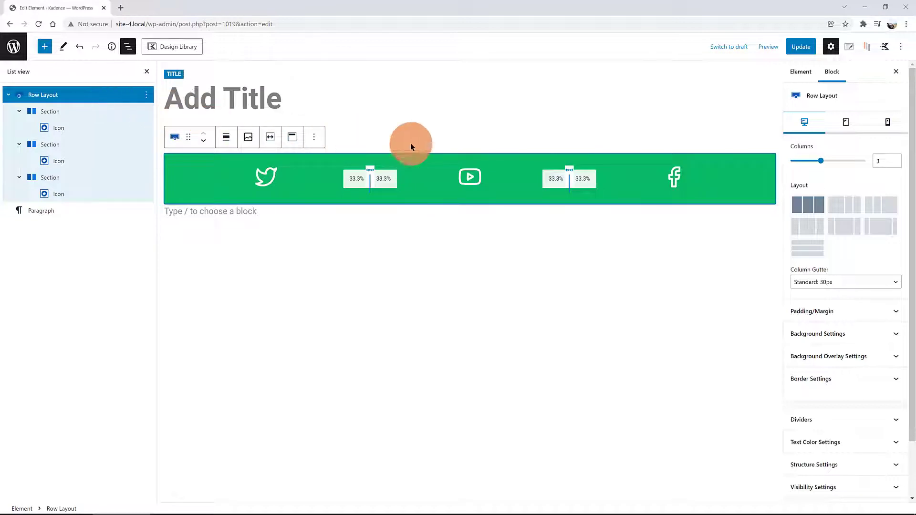
pyautogui.click(874, 334)
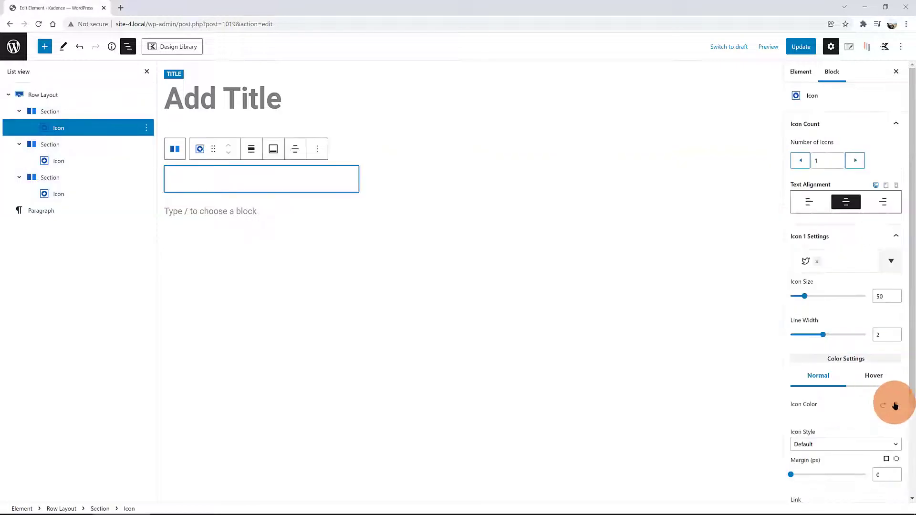
# Color the Twitter, YouTube and Facebook icons green and preview at mobile width.
pyautogui.click(894, 405)
pyautogui.click(775, 380)
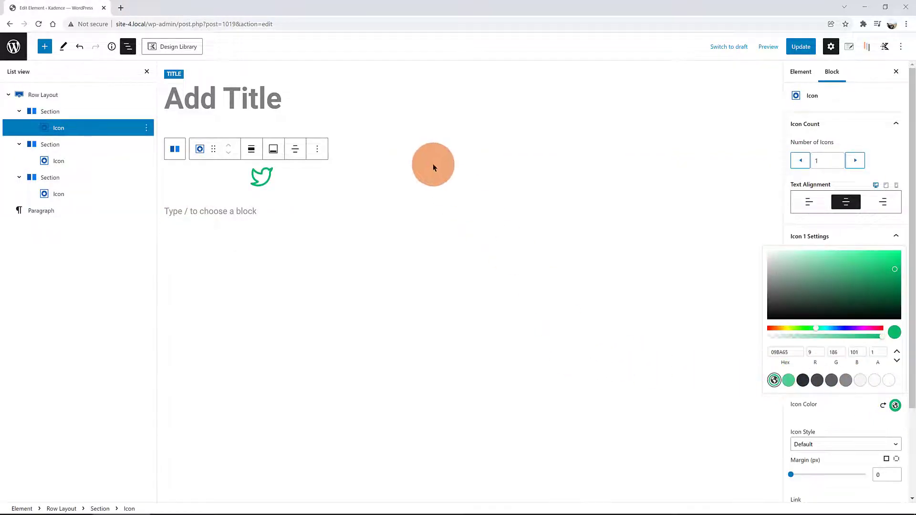
pyautogui.click(439, 176)
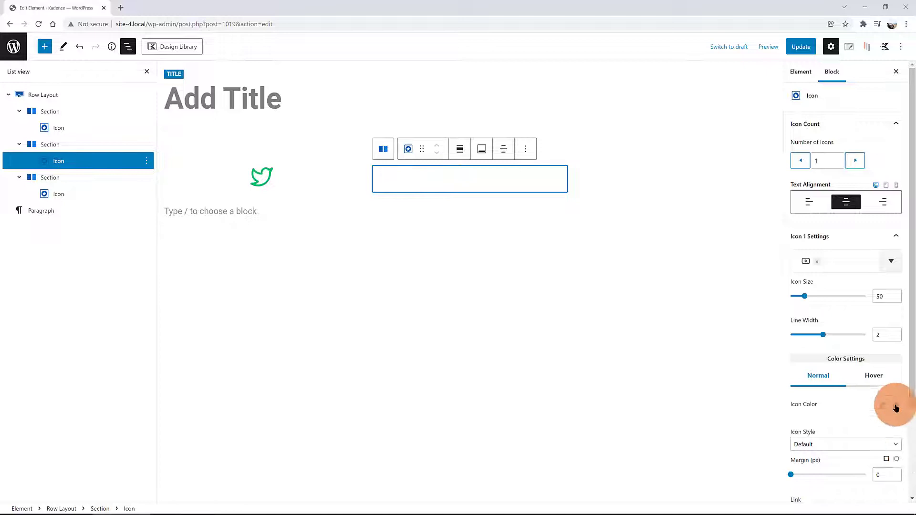
pyautogui.click(895, 405)
pyautogui.click(774, 380)
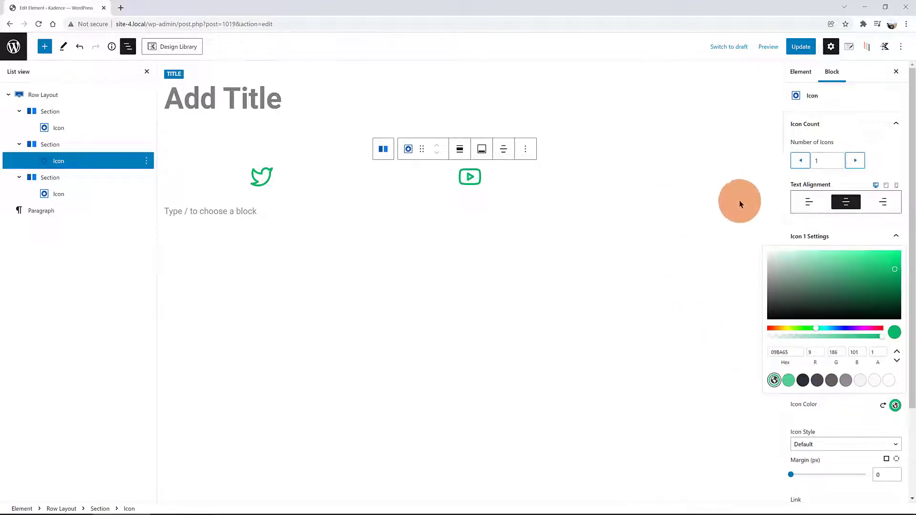
pyautogui.click(689, 185)
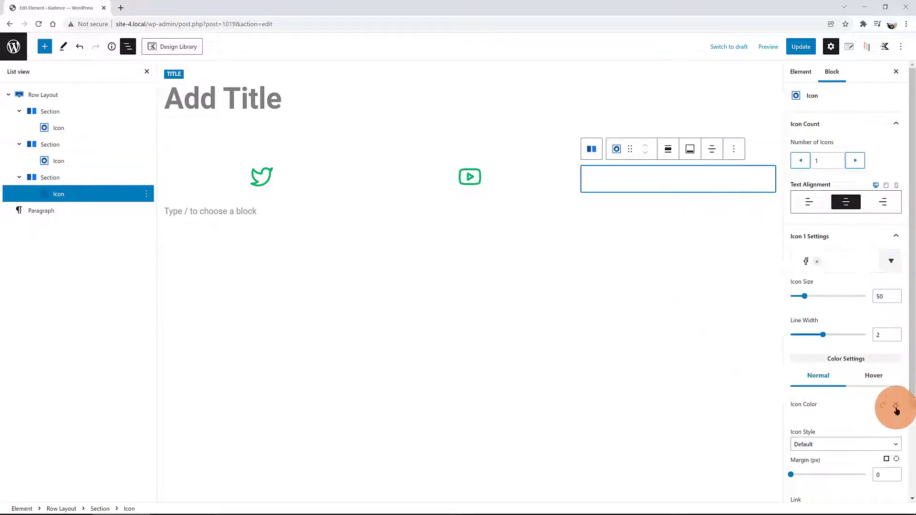
pyautogui.click(886, 125)
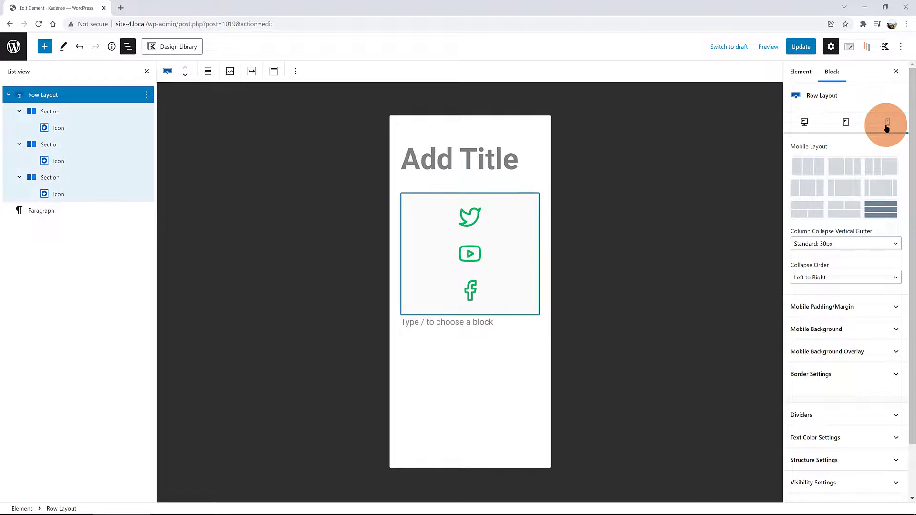
# Give the first section a green background and make its Twitter icon white.
pyautogui.click(478, 219)
pyautogui.click(106, 112)
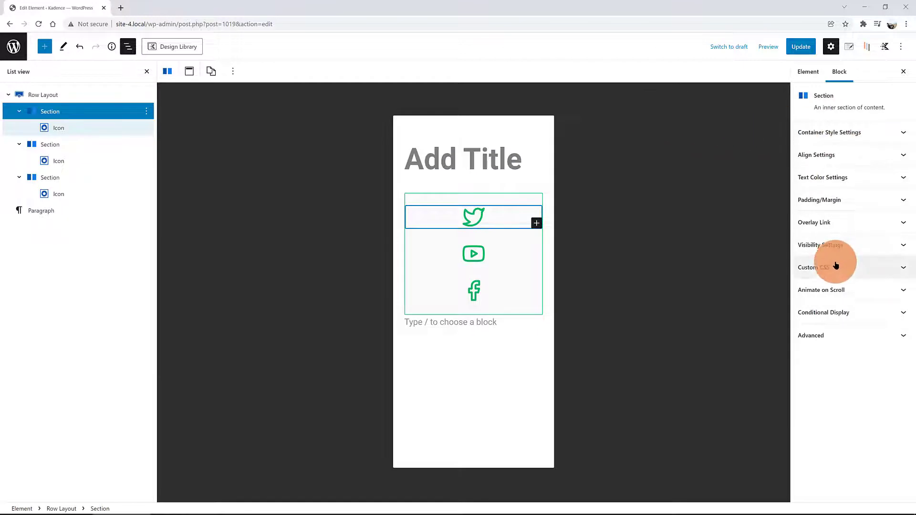
pyautogui.click(849, 134)
pyautogui.click(894, 188)
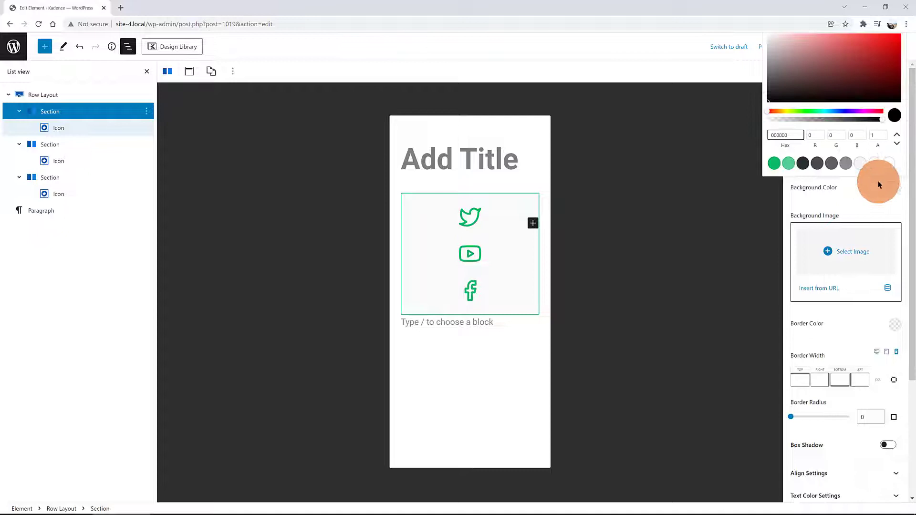
pyautogui.click(775, 163)
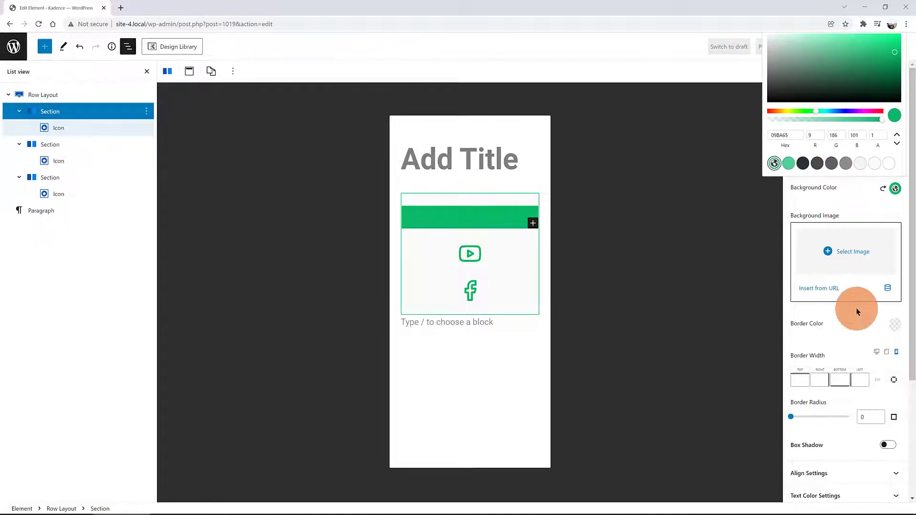
pyautogui.click(473, 218)
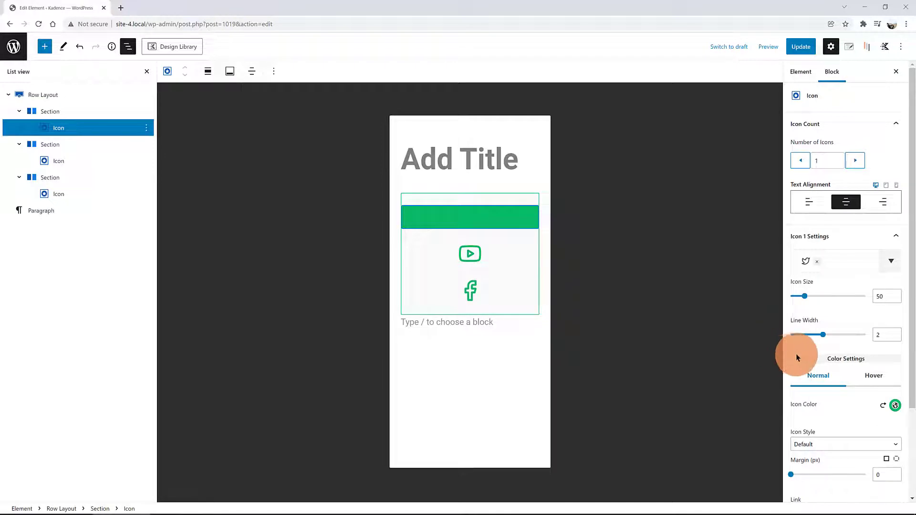
pyautogui.click(895, 406)
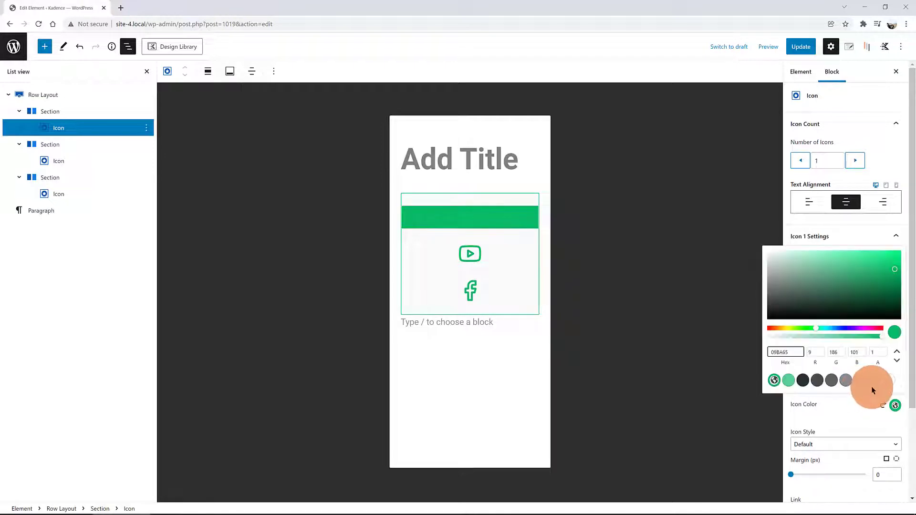
pyautogui.click(875, 380)
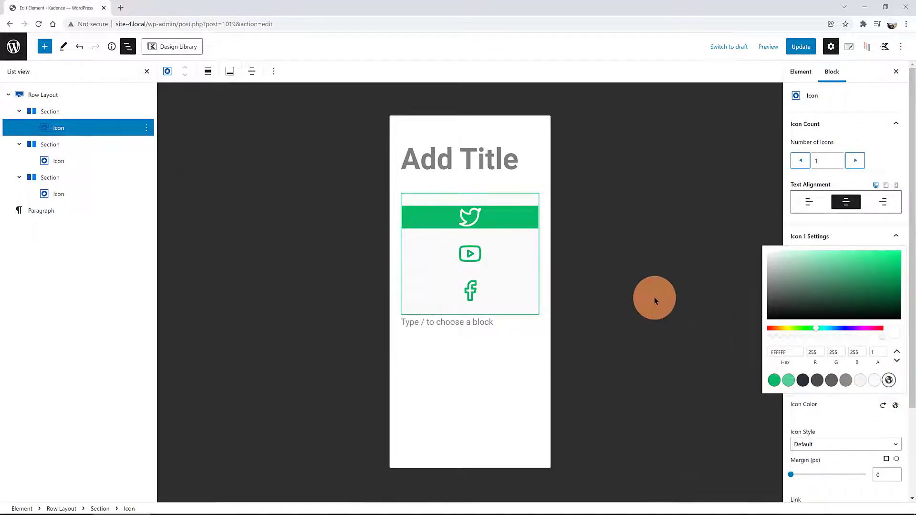
# Give the second section a green background and make its YouTube icon white.
pyautogui.click(474, 253)
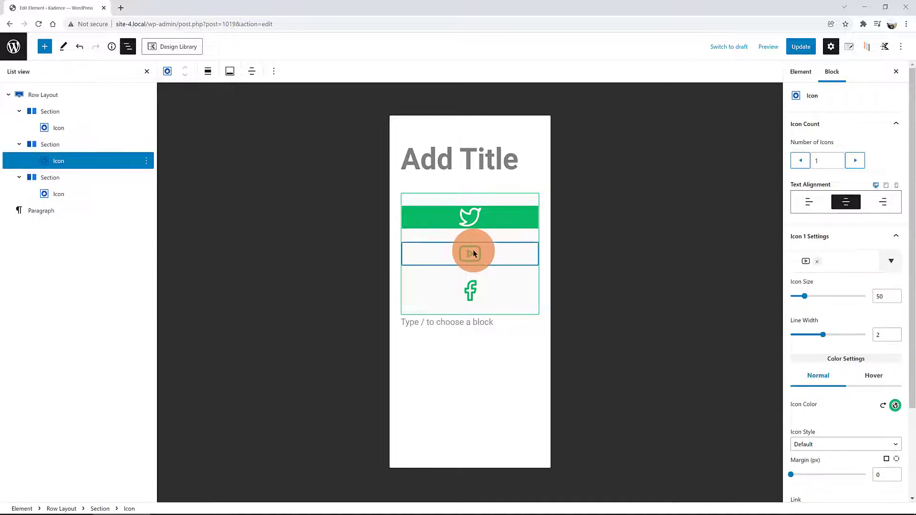
pyautogui.click(117, 143)
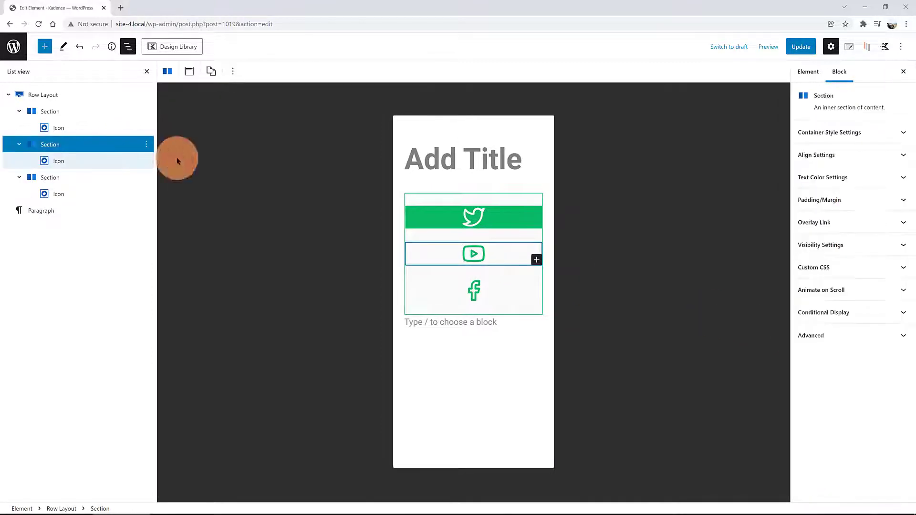
pyautogui.click(864, 134)
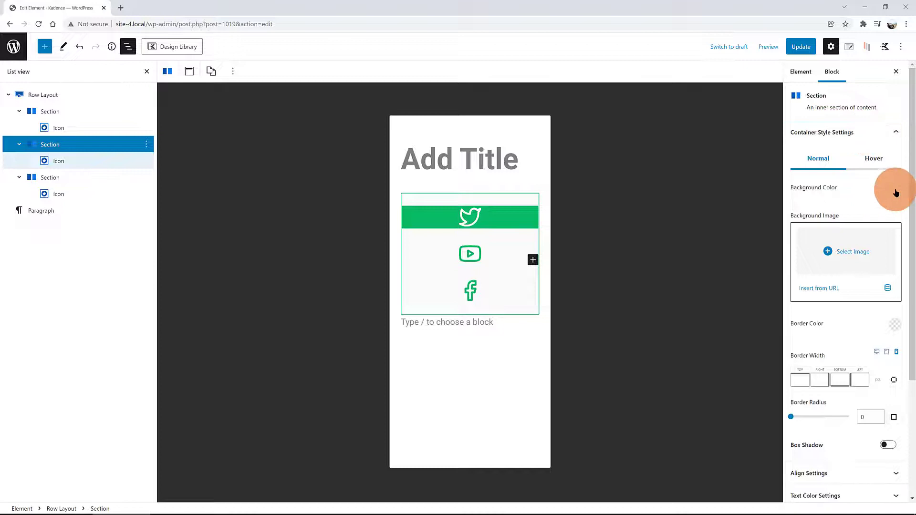
pyautogui.click(895, 189)
pyautogui.click(773, 167)
pyautogui.click(501, 255)
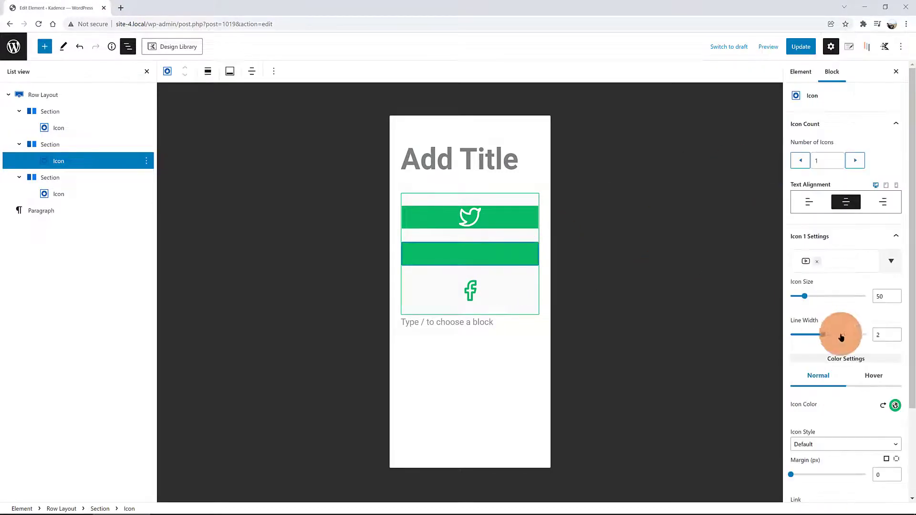
pyautogui.click(894, 405)
pyautogui.click(774, 376)
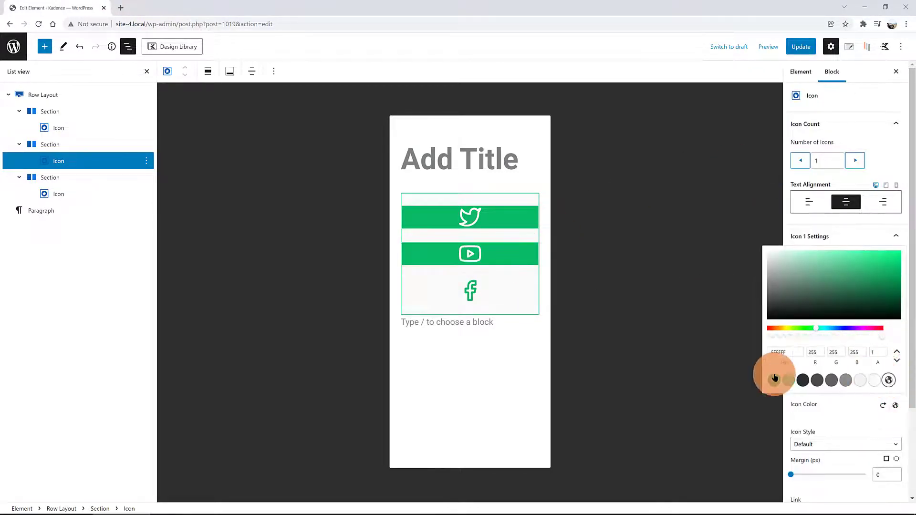
# Give the third section a green background and make its Facebook icon white.
pyautogui.click(465, 294)
pyautogui.click(883, 406)
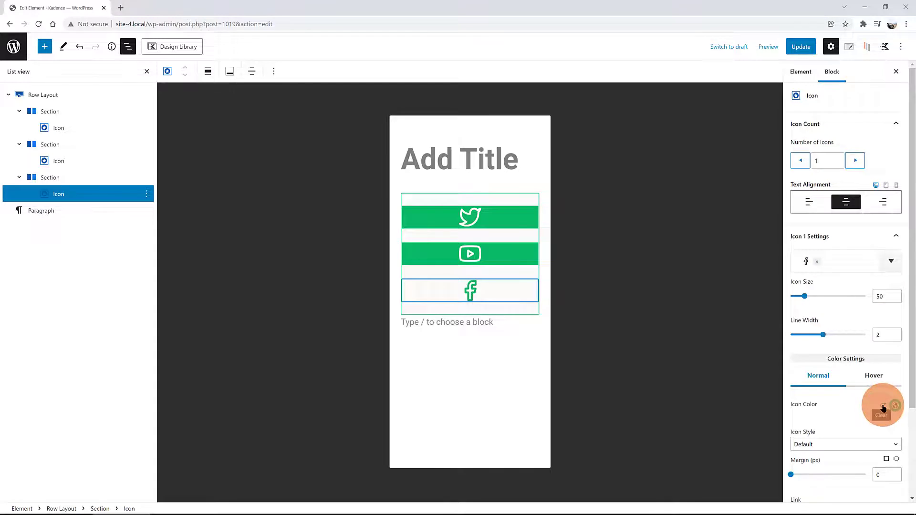
pyautogui.scroll(-2, 848, 147)
pyautogui.click(61, 179)
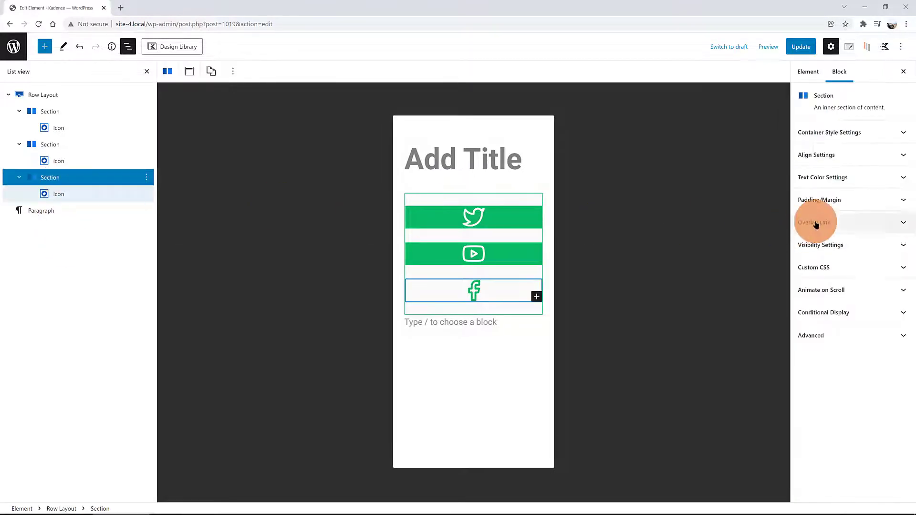
pyautogui.click(858, 132)
pyautogui.click(894, 191)
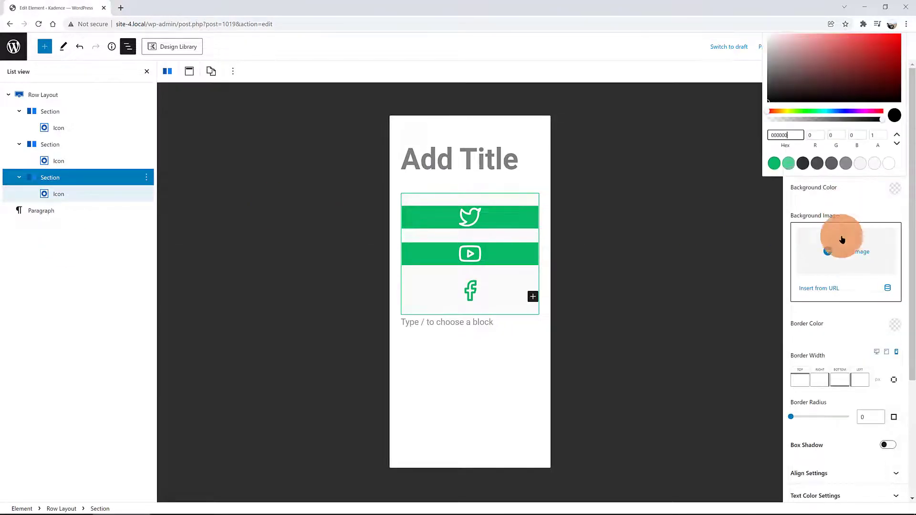
pyautogui.click(773, 163)
pyautogui.click(854, 444)
pyautogui.click(58, 193)
pyautogui.click(895, 294)
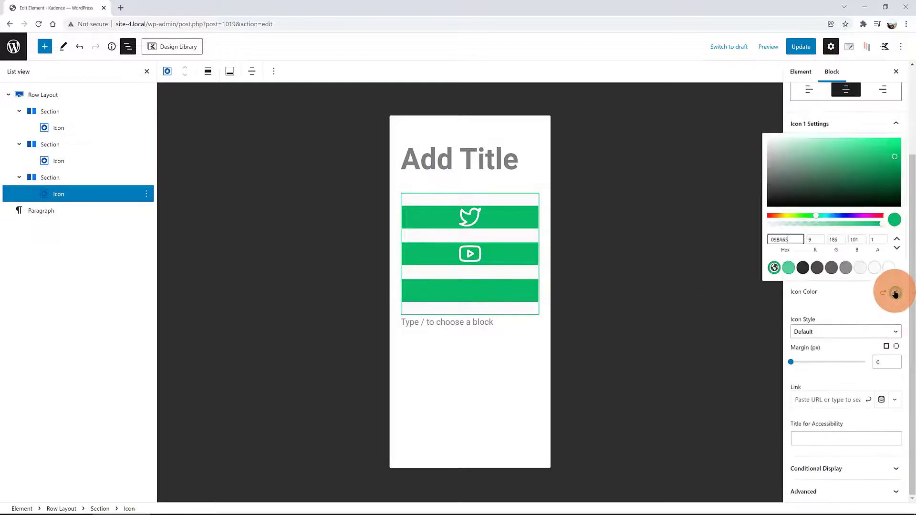
pyautogui.click(706, 244)
# Set the Row Layout's mobile vertical gutter to Skinny: 10px between the stacked buttons.
pyautogui.click(519, 195)
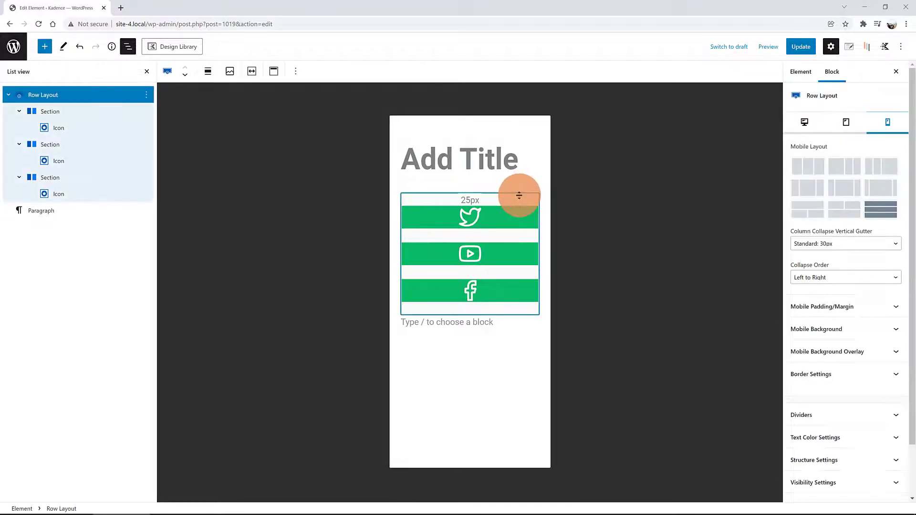
pyautogui.click(519, 195)
pyautogui.click(519, 196)
pyautogui.click(825, 244)
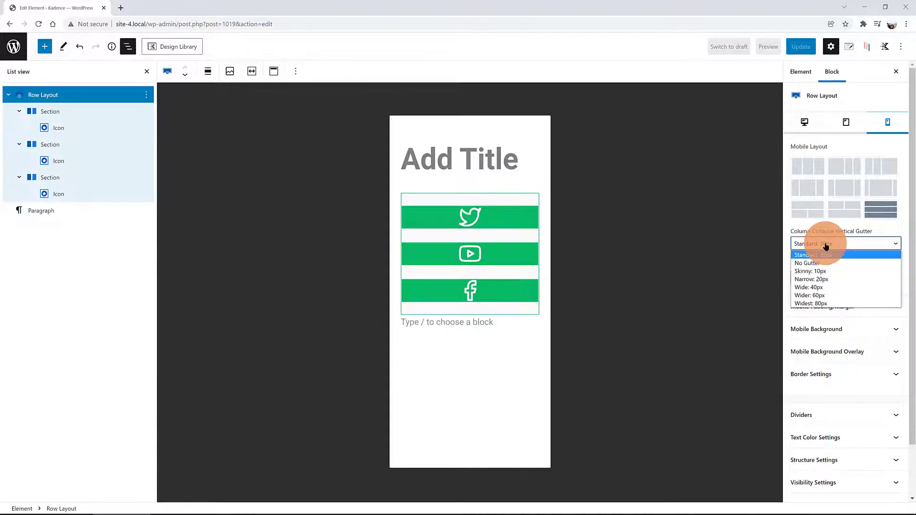
pyautogui.click(824, 264)
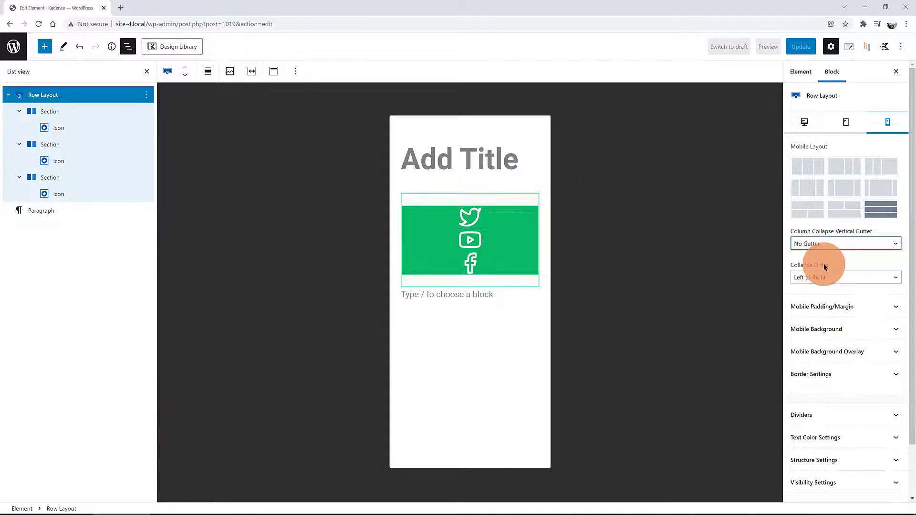
pyautogui.click(836, 244)
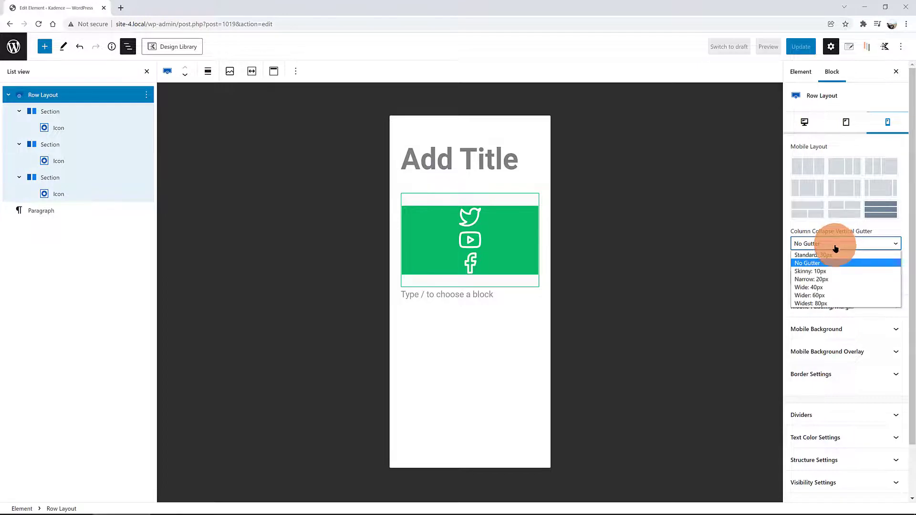
pyautogui.click(828, 269)
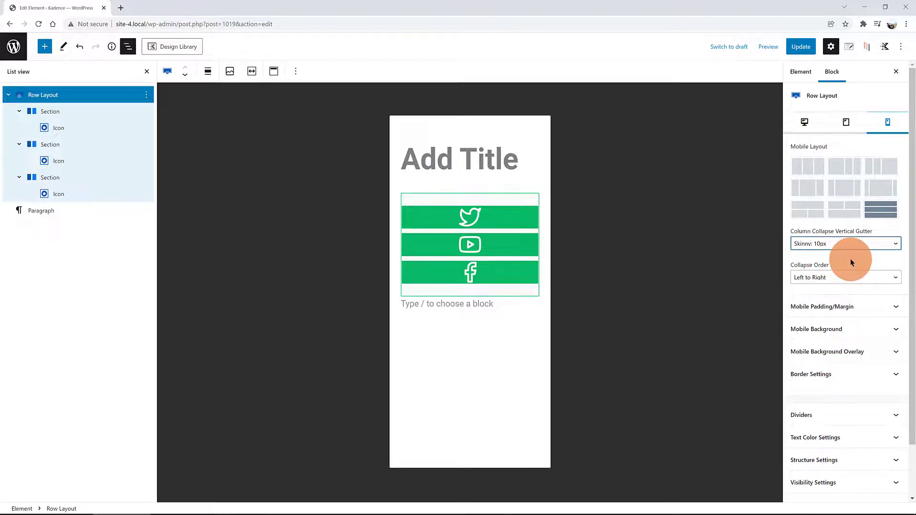
pyautogui.click(858, 244)
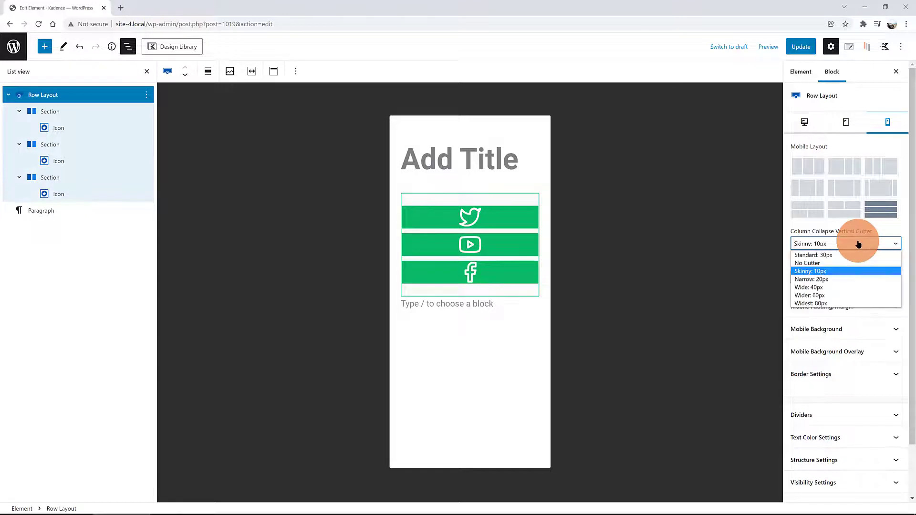
pyautogui.click(727, 229)
# Add a Rounded-style Image block with the woman's headshot from the Media Library.
pyautogui.click(470, 344)
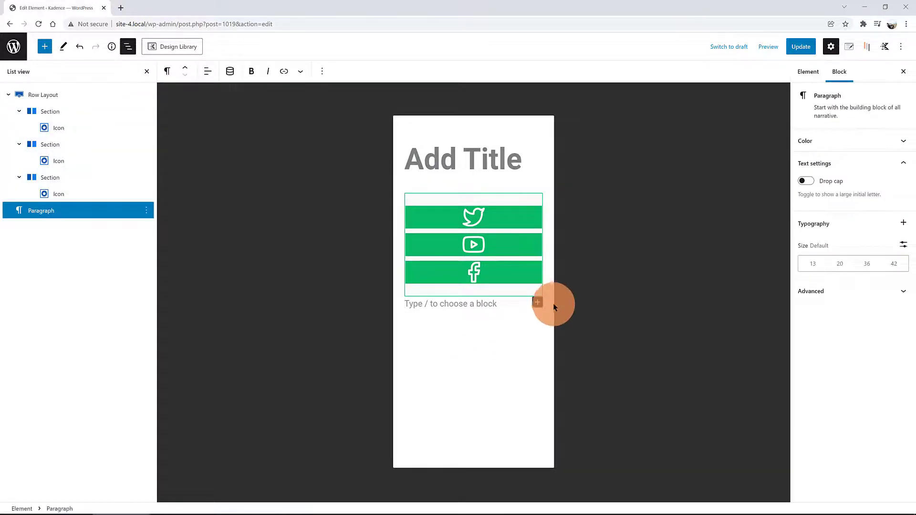
pyautogui.click(538, 304)
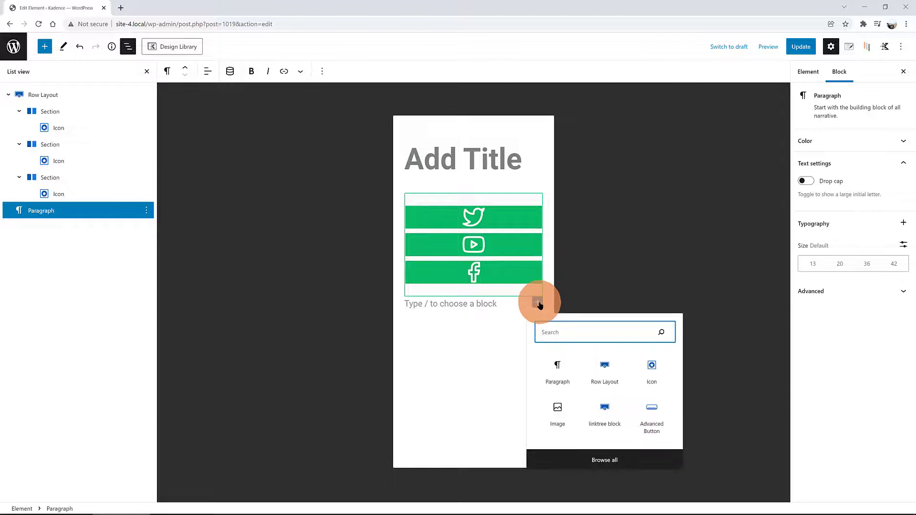
pyautogui.click(557, 414)
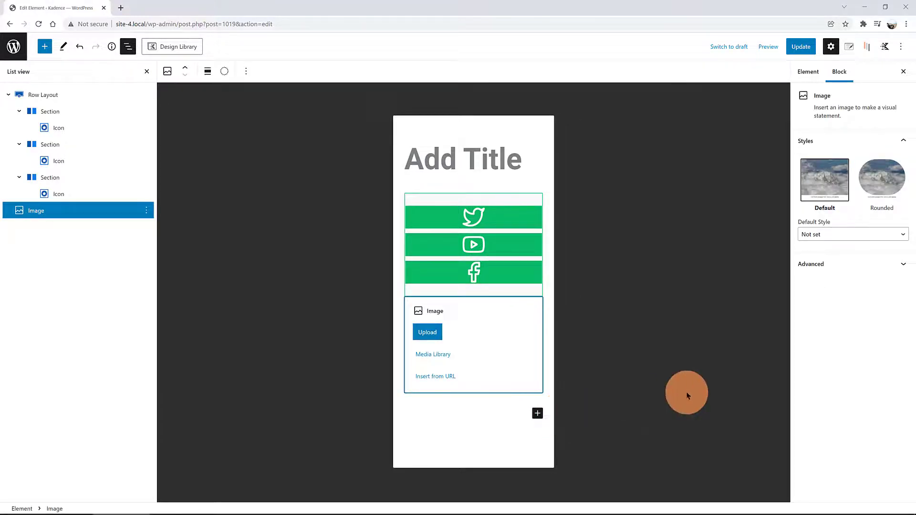
pyautogui.click(883, 181)
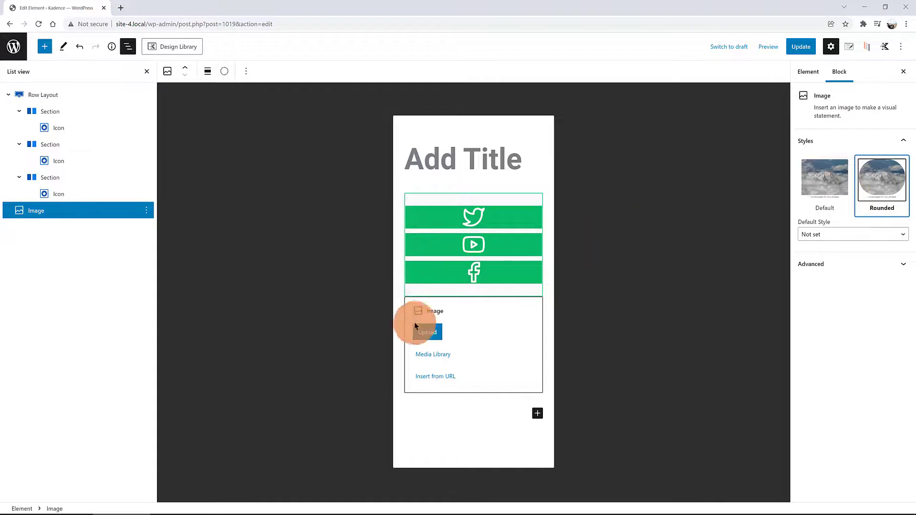
pyautogui.click(432, 354)
pyautogui.click(454, 430)
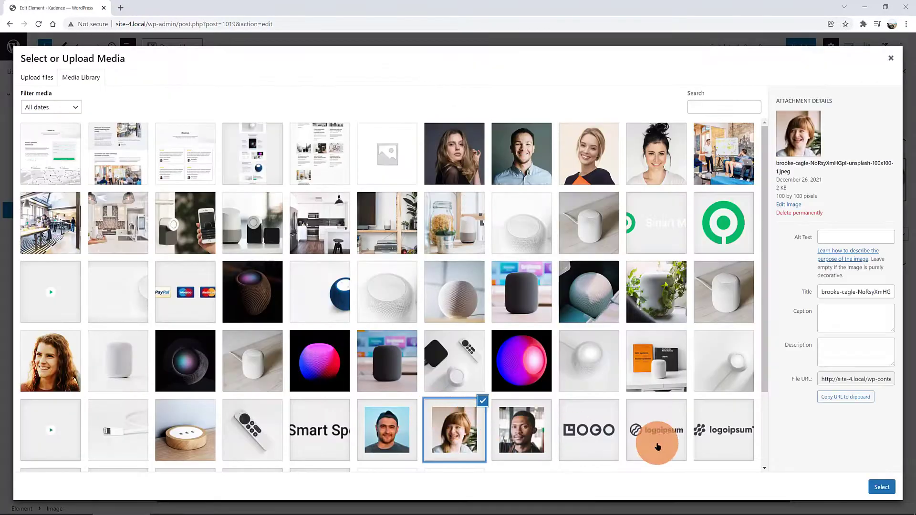
pyautogui.click(886, 488)
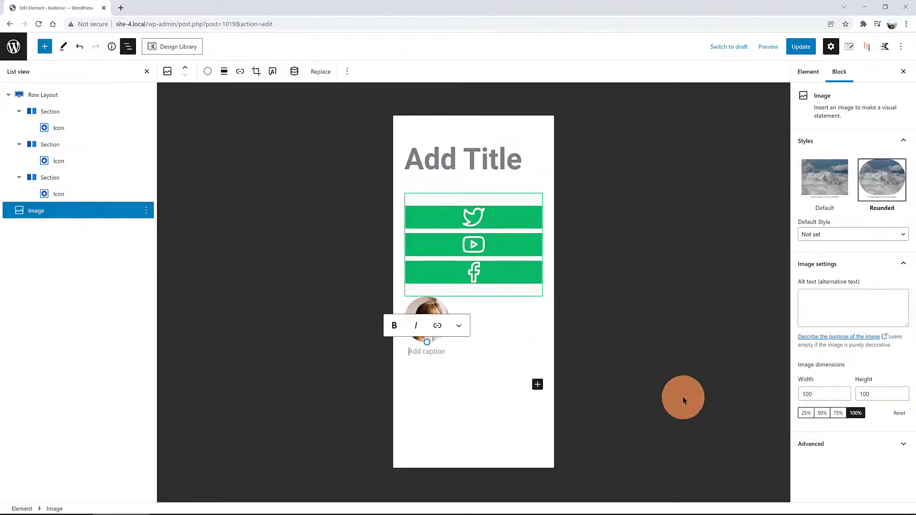
# Centre the photo and move it above the social icon row.
pyautogui.click(486, 308)
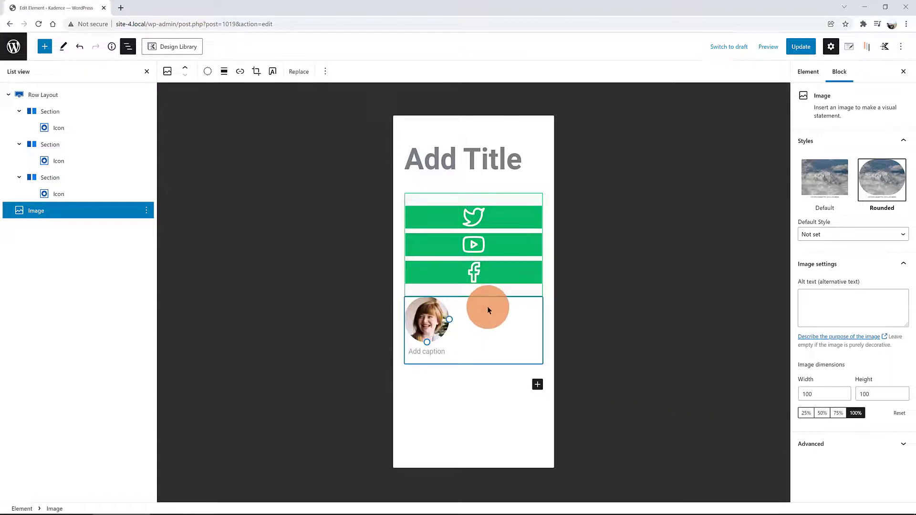
pyautogui.click(224, 71)
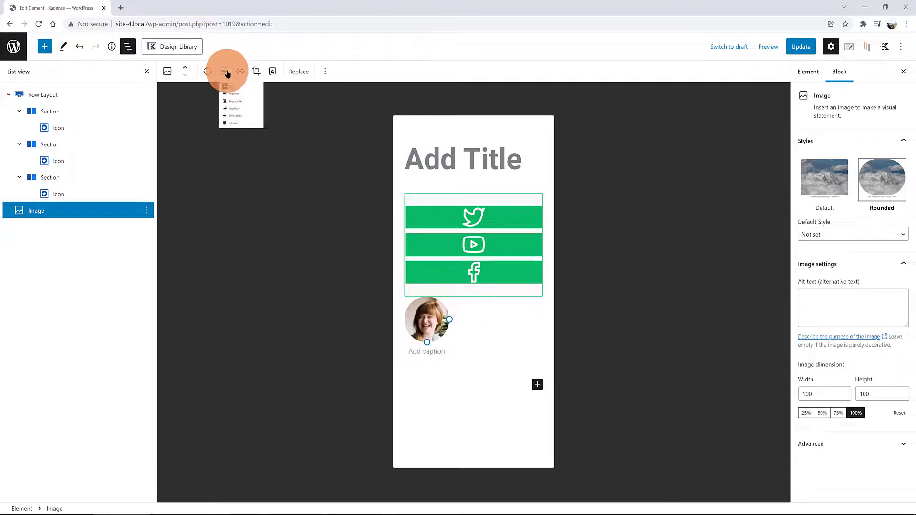
pyautogui.click(261, 134)
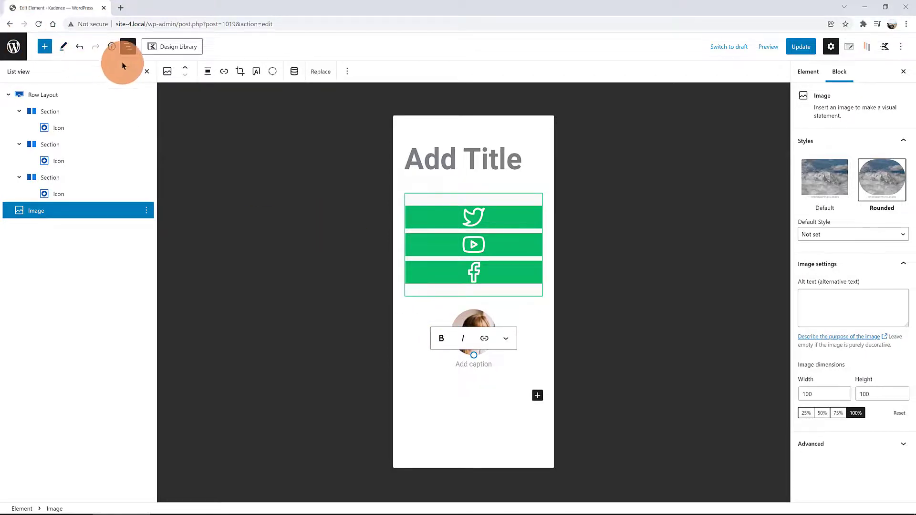
pyautogui.click(147, 73)
pyautogui.click(407, 316)
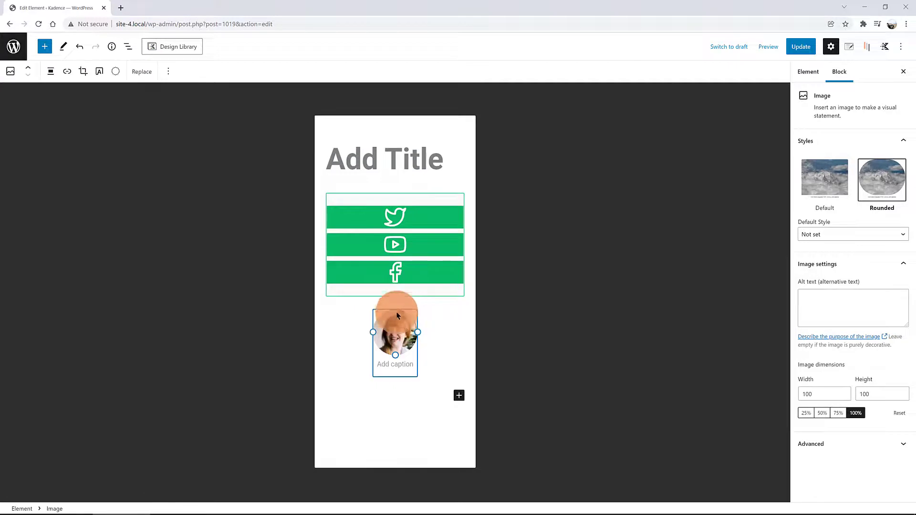
pyautogui.click(28, 70)
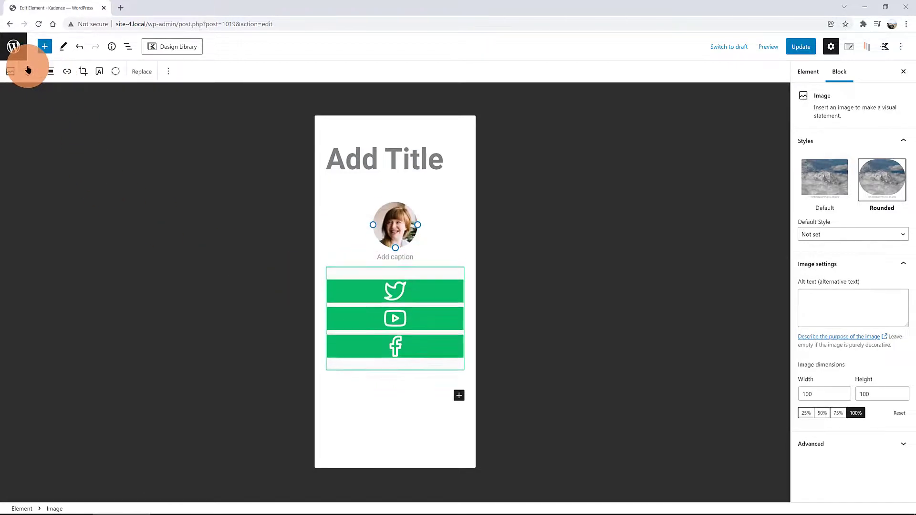
pyautogui.click(454, 414)
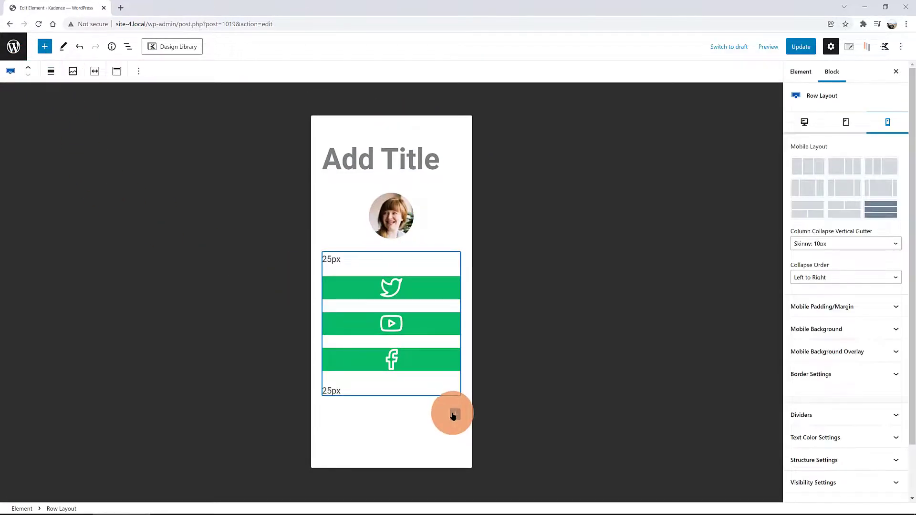
# Add a paragraph below the icon row and type the profile name.
pyautogui.click(454, 414)
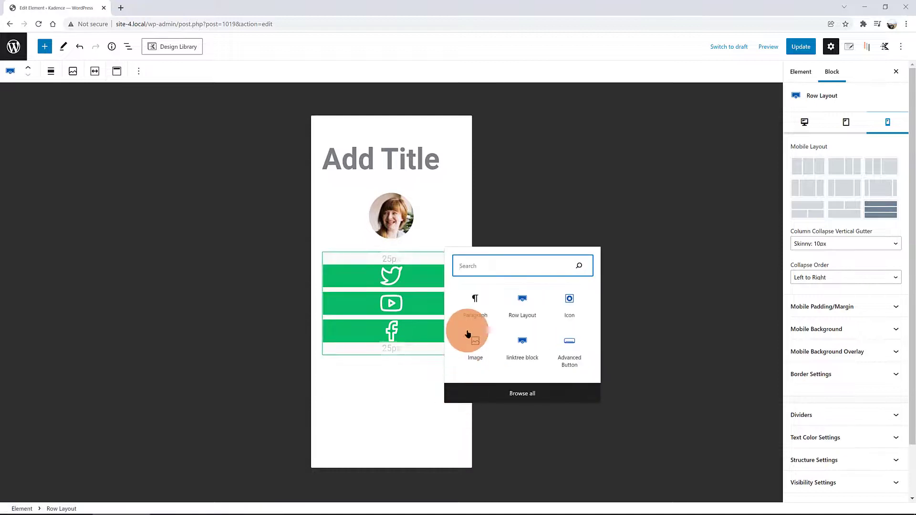
pyautogui.click(470, 329)
pyautogui.click(128, 46)
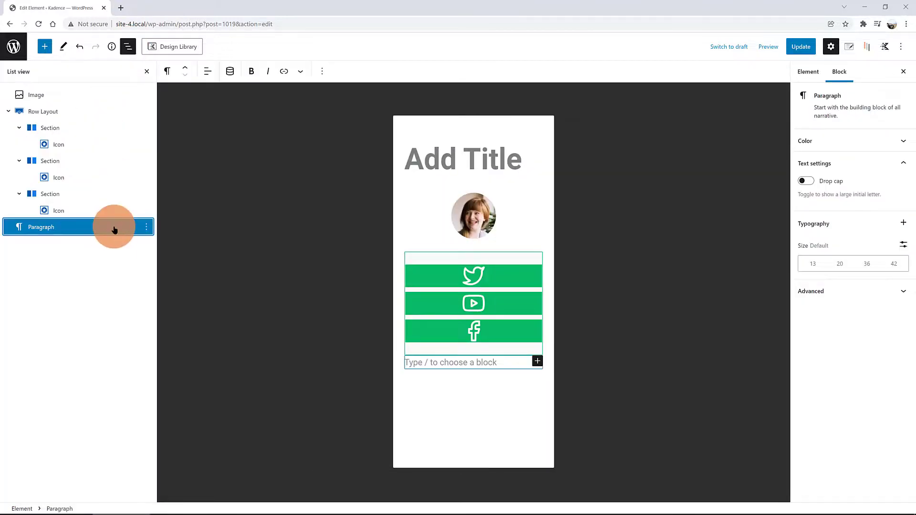
pyautogui.click(419, 363)
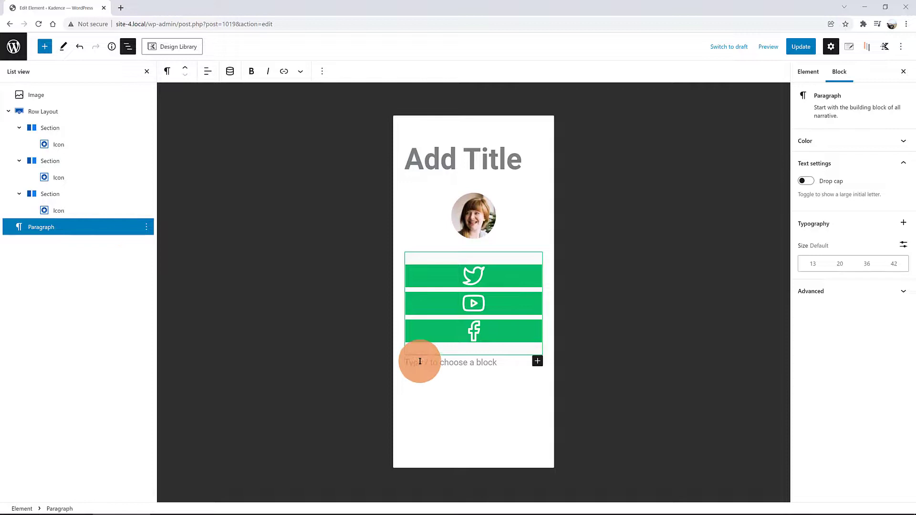
pyautogui.write('Mary PPP')
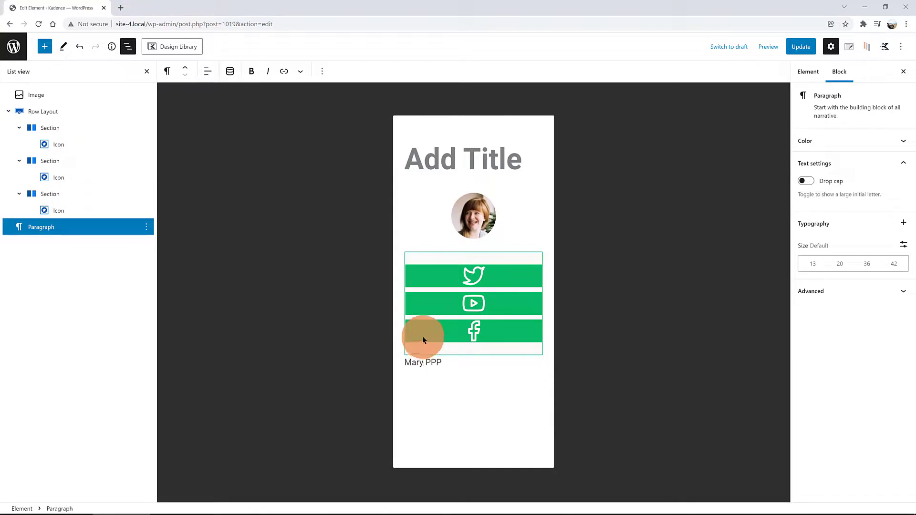
# Centre the name, prefix it with '@', and move the line above the icon row.
pyautogui.moveTo(467, 358); pyautogui.dragTo(400, 365)
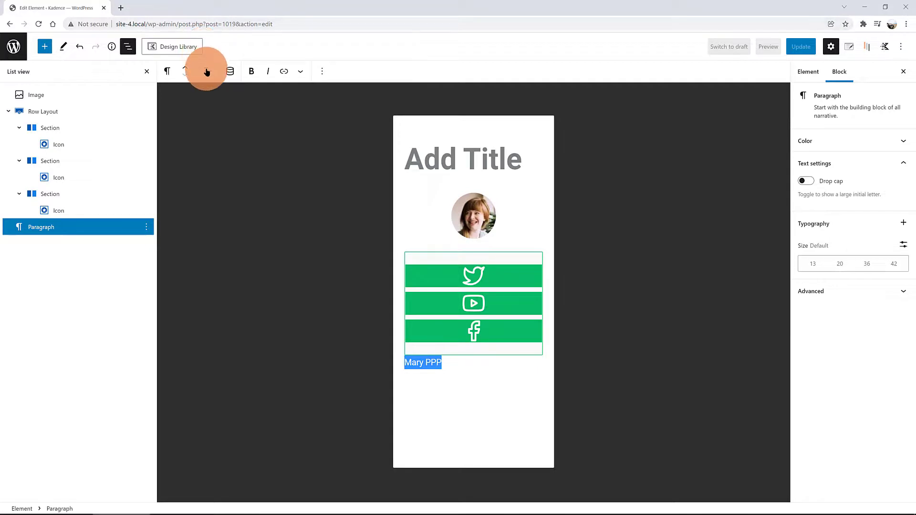
pyautogui.click(207, 71)
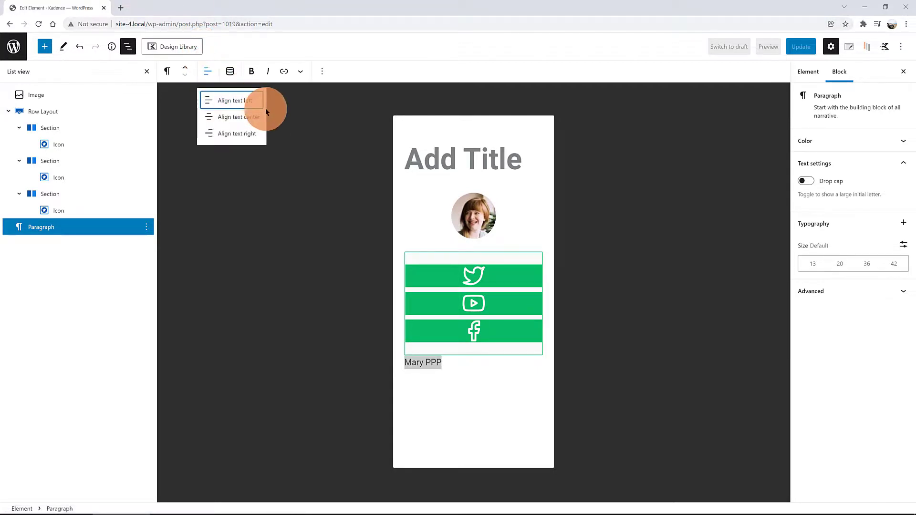
pyautogui.click(240, 117)
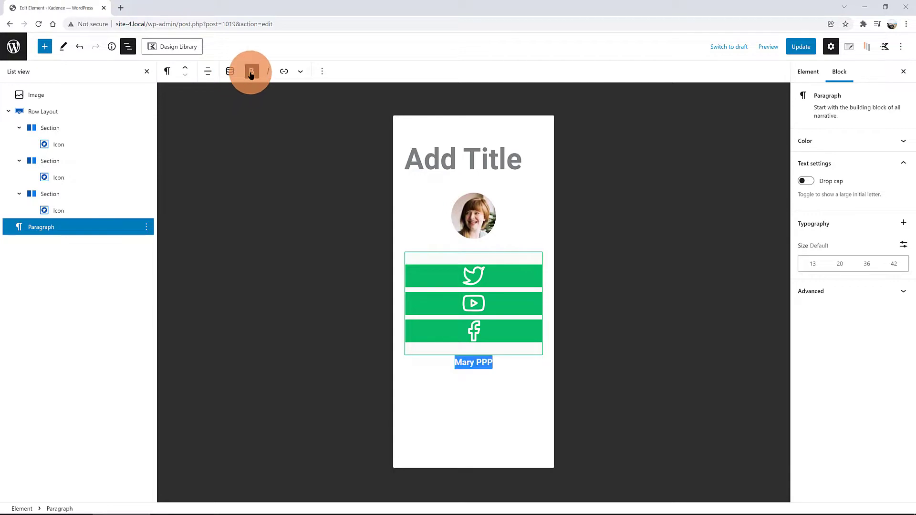
pyautogui.click(457, 362)
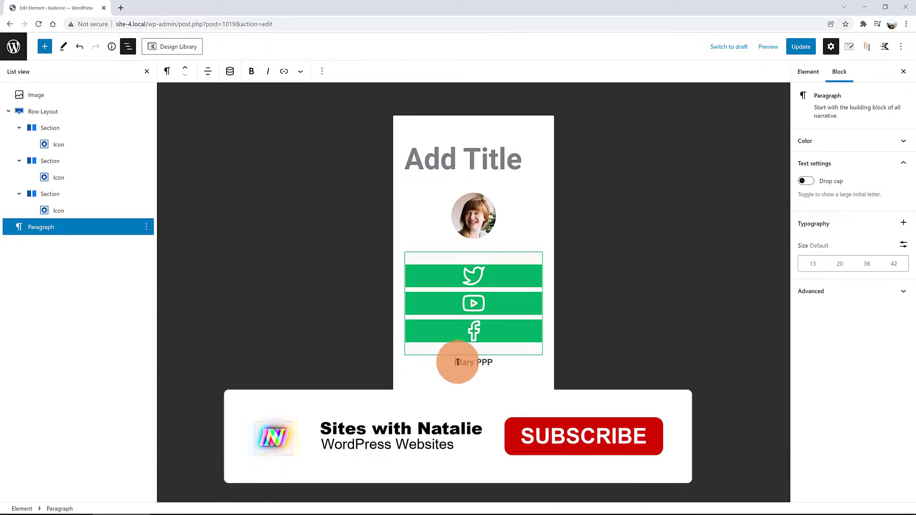
pyautogui.write('@')
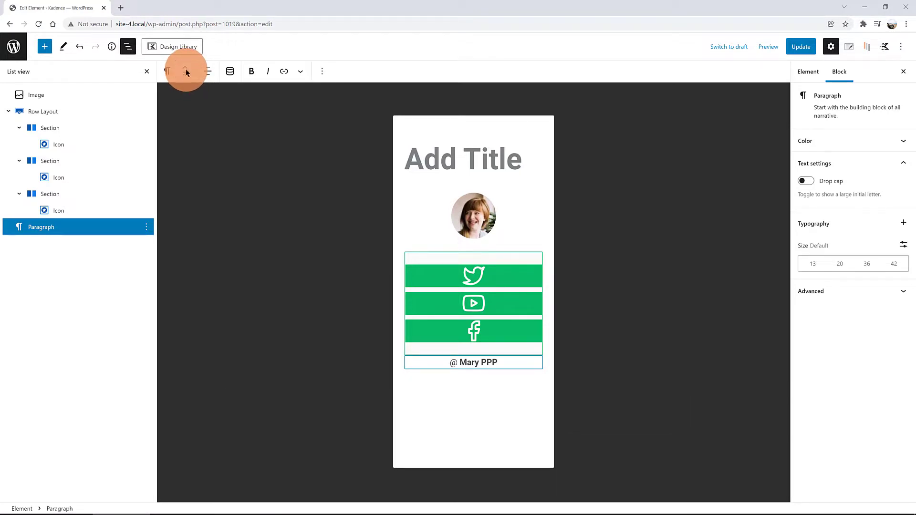
pyautogui.click(186, 72)
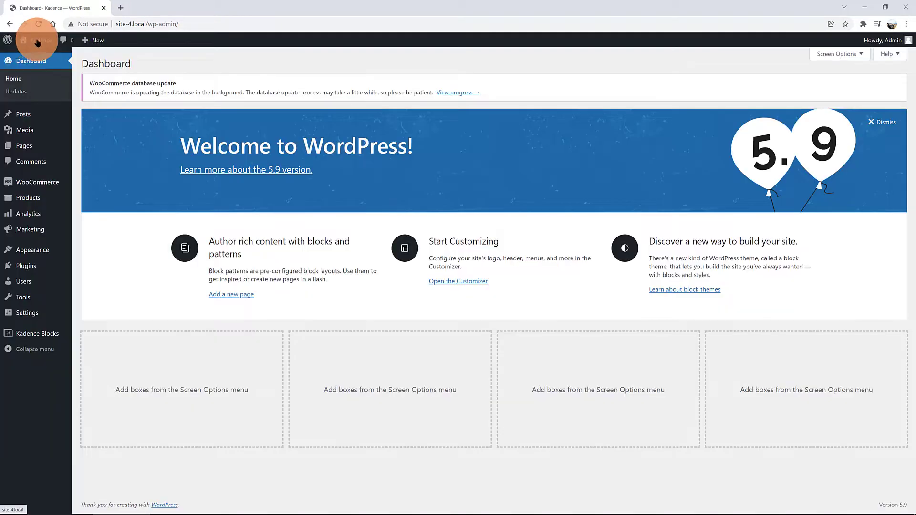
# View the live About page at phone width, scrolled to the photo, handle and green buttons.
pyautogui.click(38, 40)
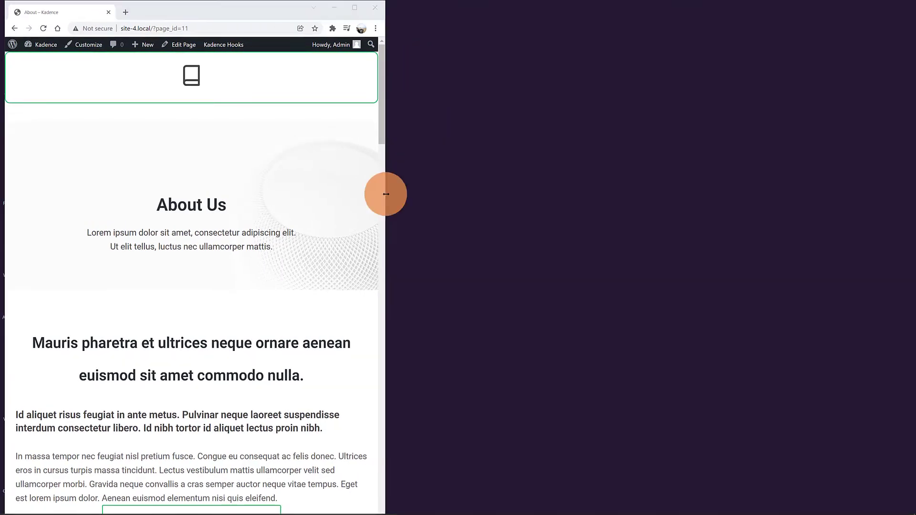
pyautogui.moveTo(387, 194); pyautogui.dragTo(263, 196)
pyautogui.scroll(-14, 167, 202)
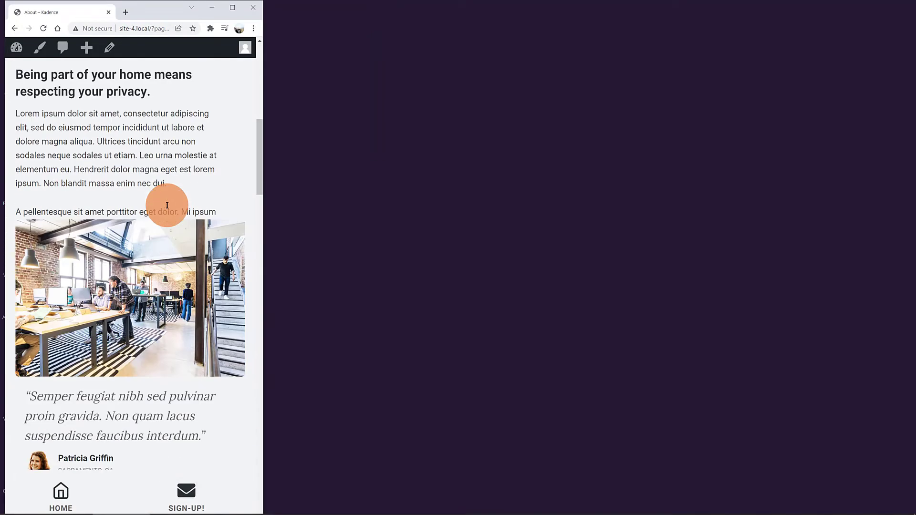
pyautogui.scroll(-15, 165, 206)
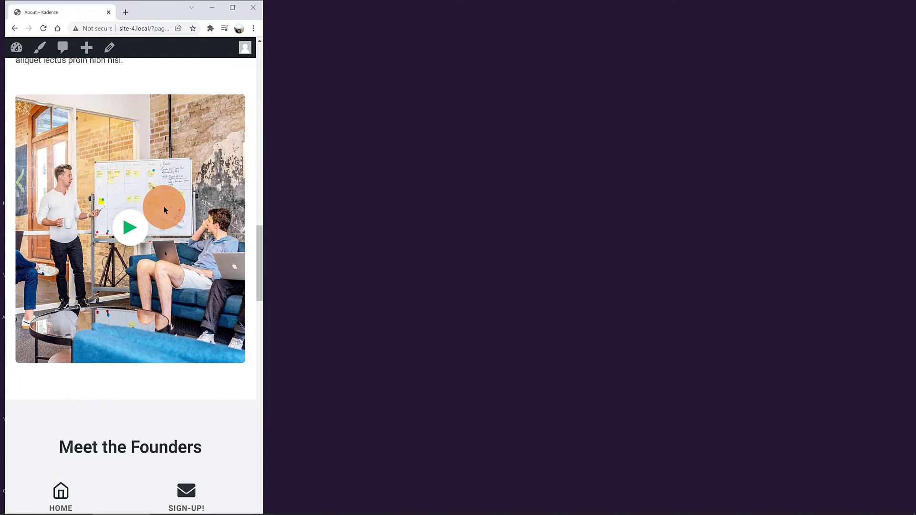
pyautogui.scroll(-12, 159, 205)
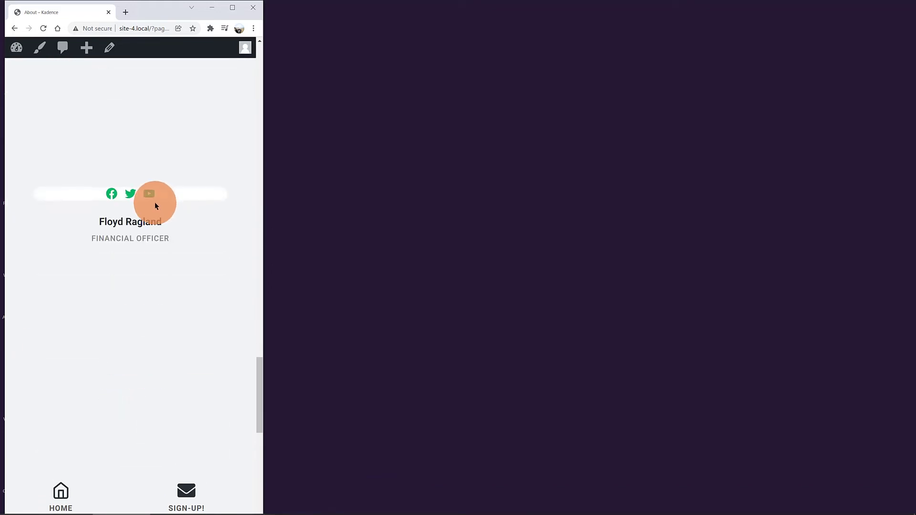
pyautogui.scroll(-1, 154, 204)
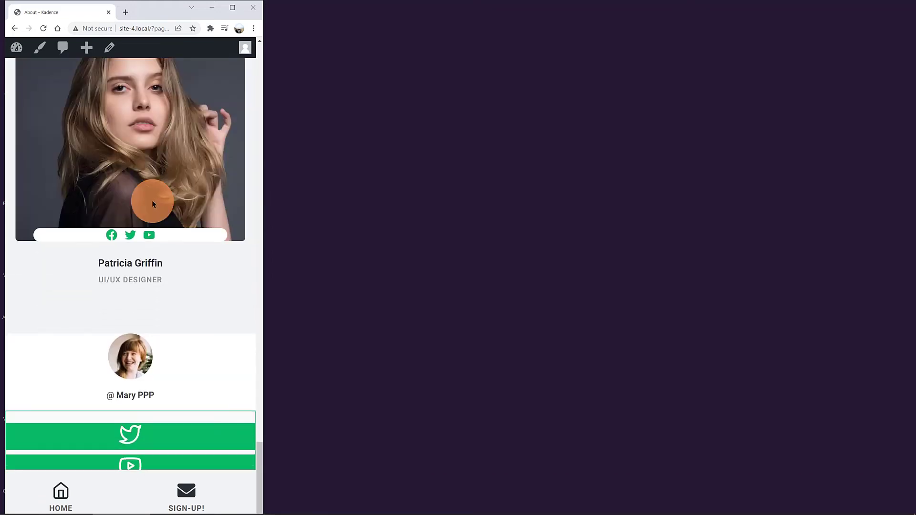